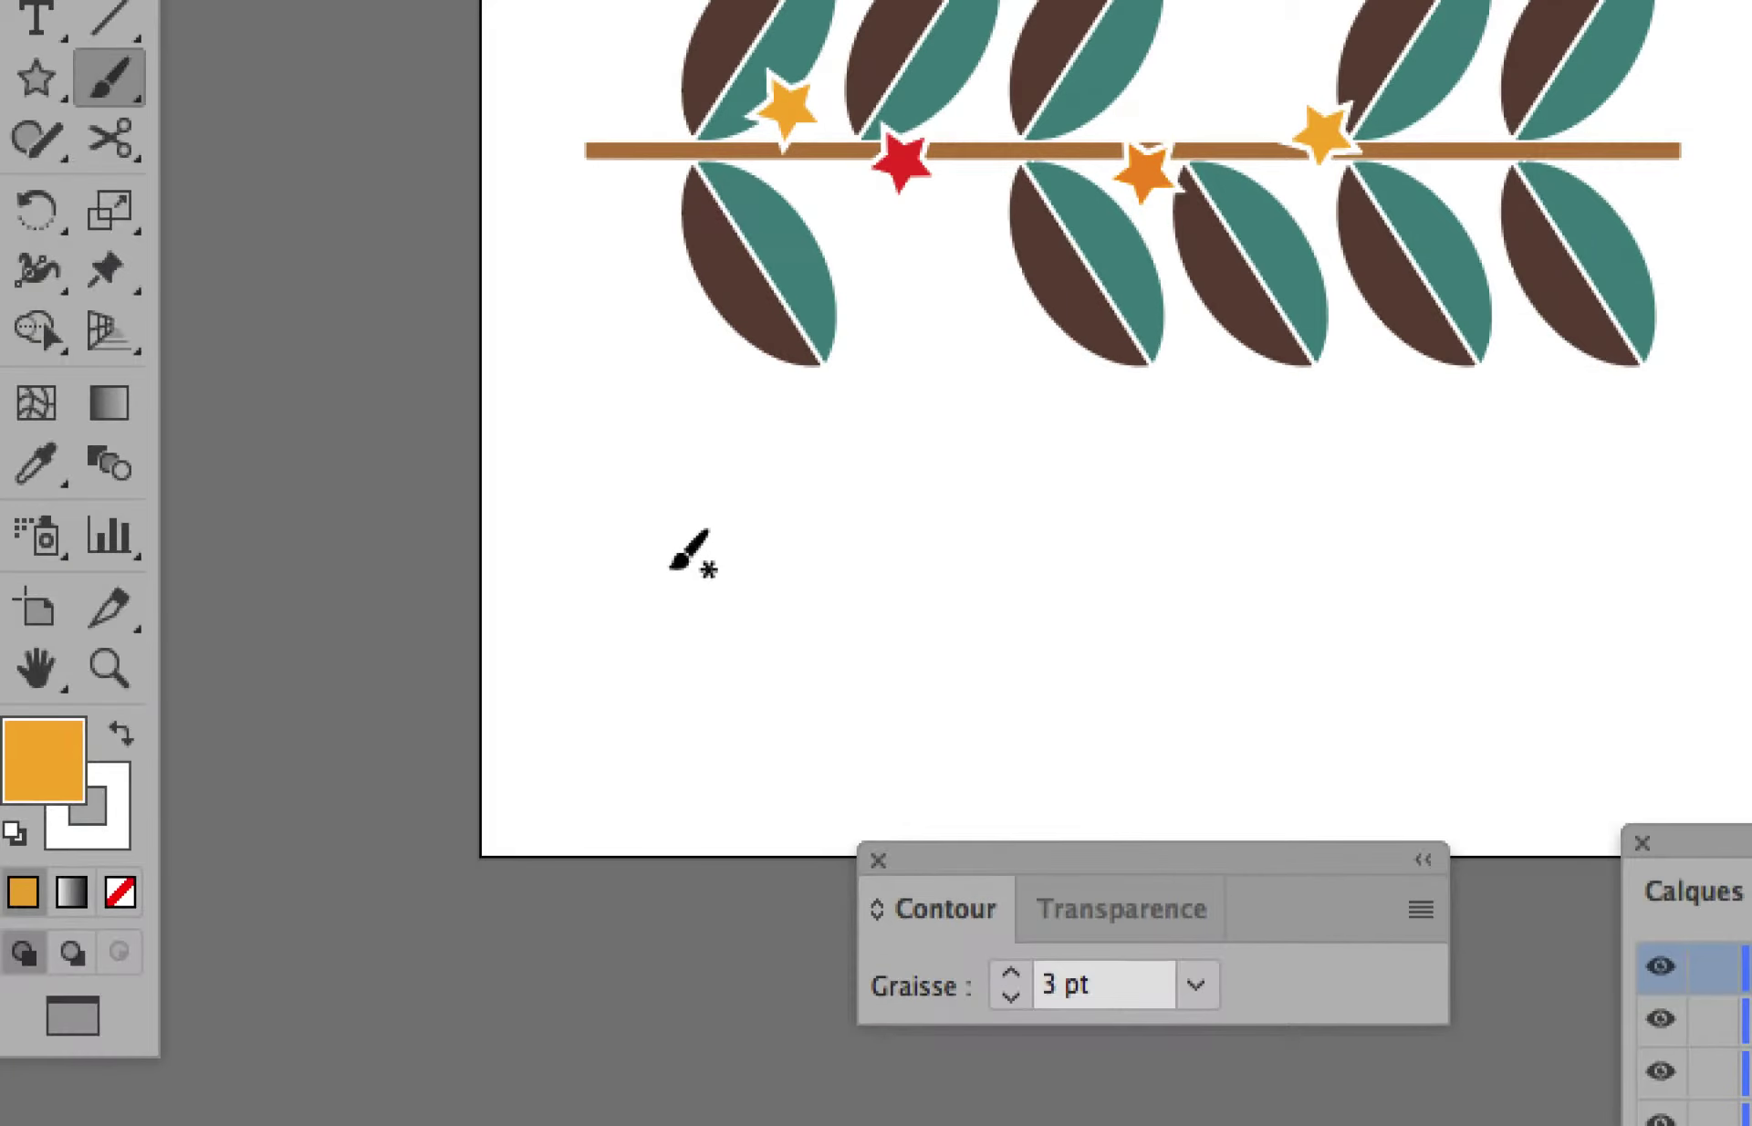
# - Paint four short curved strokes with the leafy branch brush in the empty area below the large starred branch
pyautogui.moveTo(671, 568); pyautogui.dragTo(1060, 507)
pyautogui.moveTo(966, 573)
pyautogui.mouseDown()
pyautogui.moveTo(1127, 633)
pyautogui.moveTo(1186, 630)
pyautogui.mouseUp()
pyautogui.moveTo(785, 522); pyautogui.dragTo(1086, 485)
pyautogui.moveTo(931, 545); pyautogui.dragTo(1025, 597)
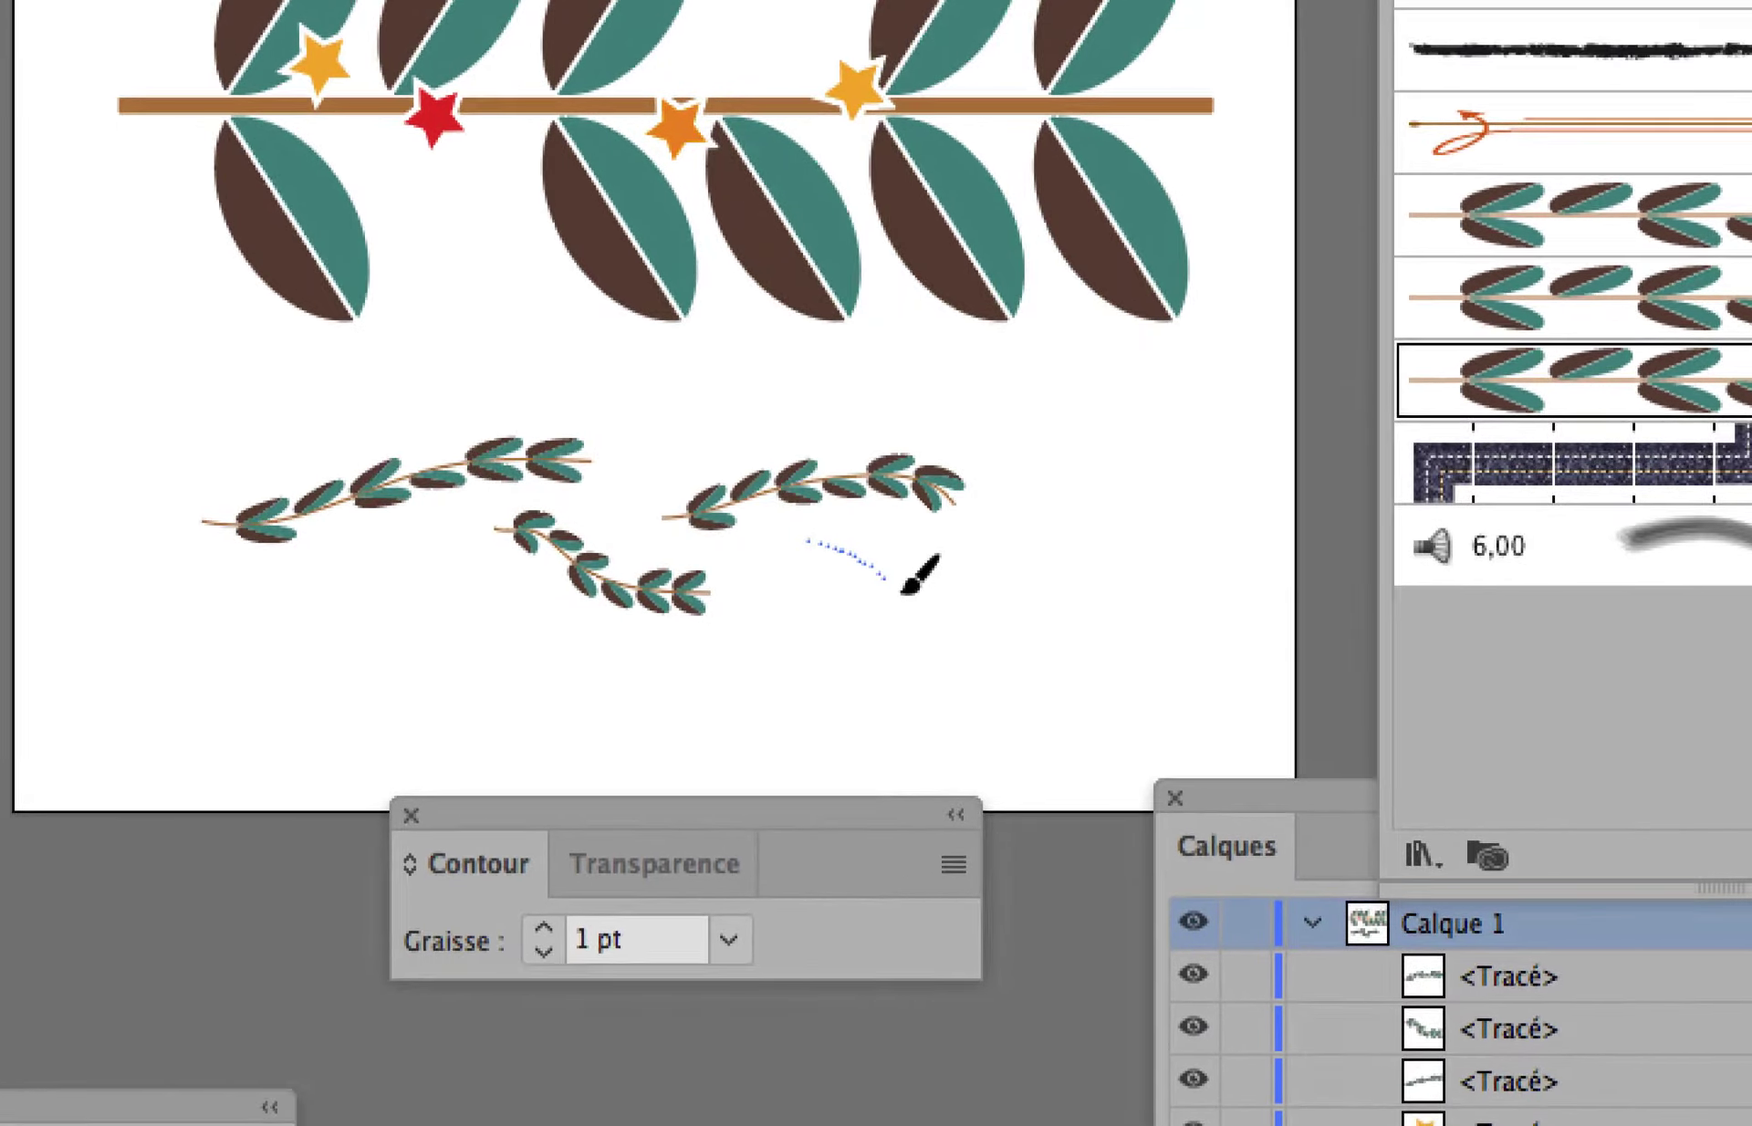
pyautogui.moveTo(904, 590); pyautogui.dragTo(1042, 595)
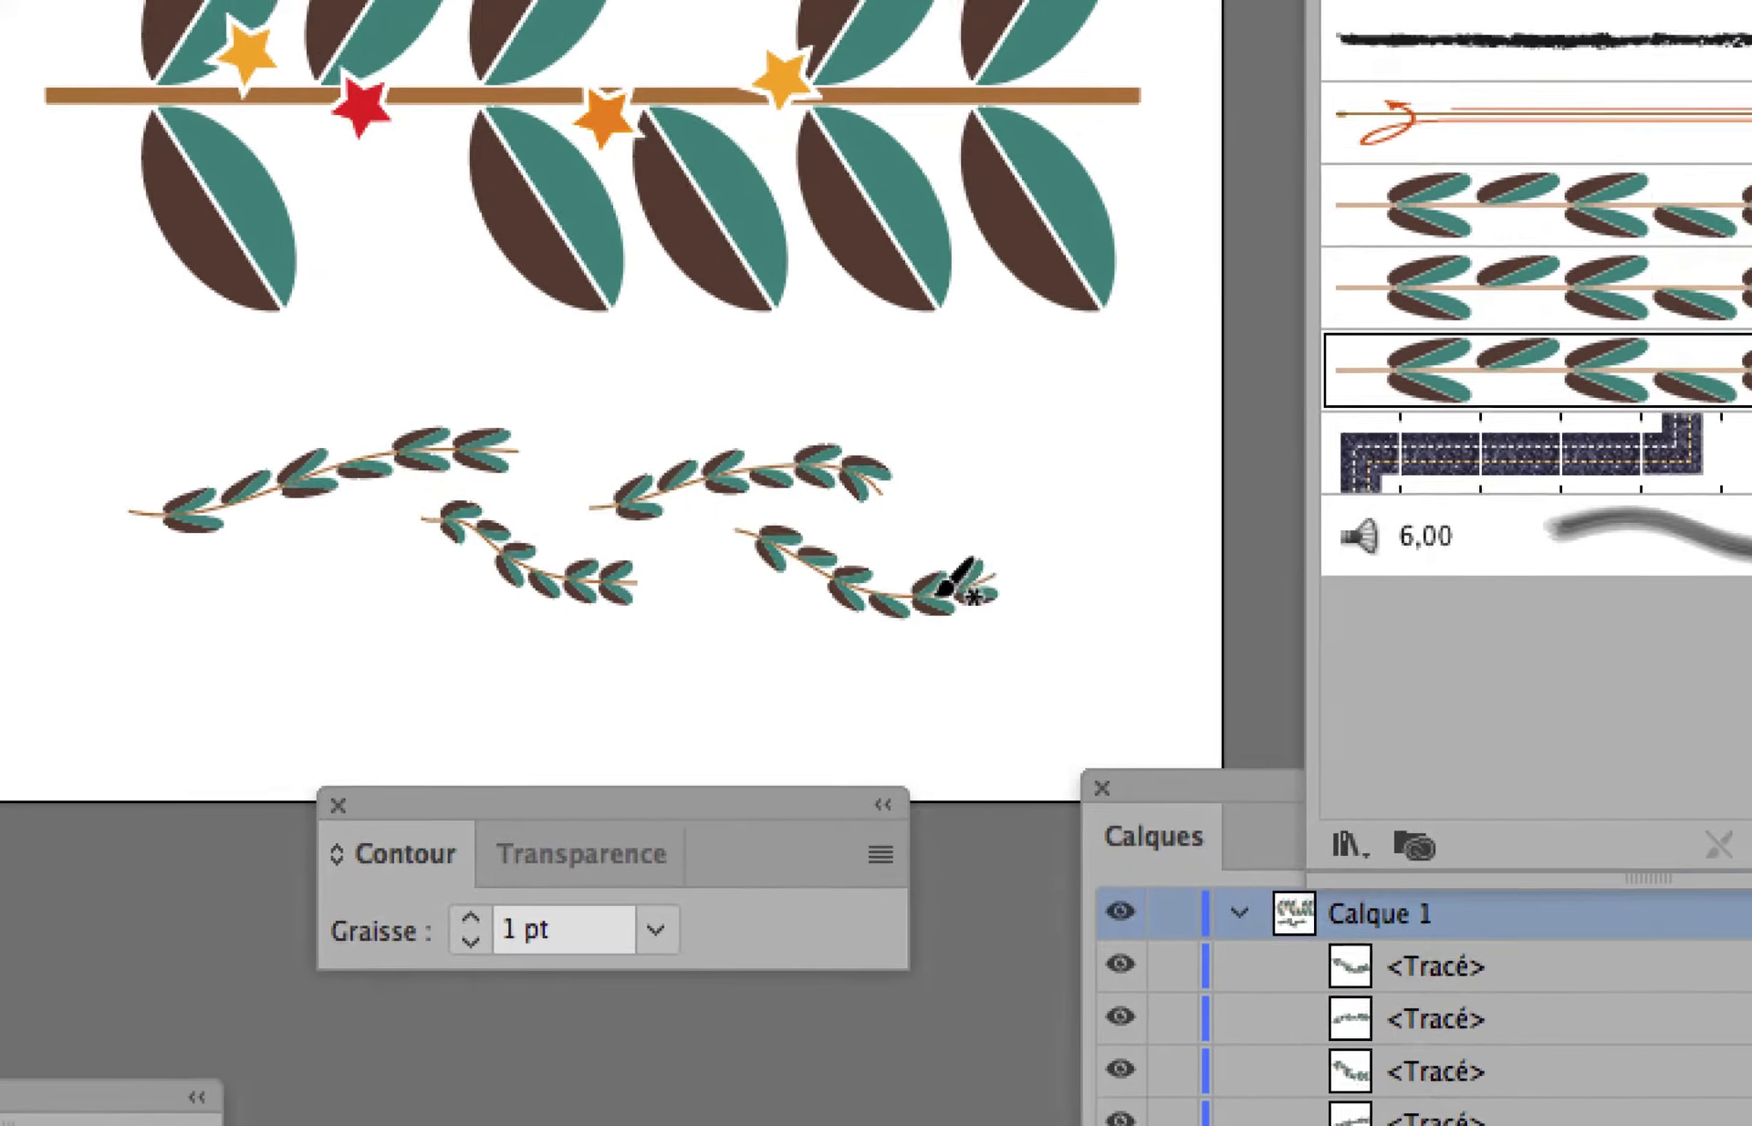
pyautogui.scroll(3, 703, 601)
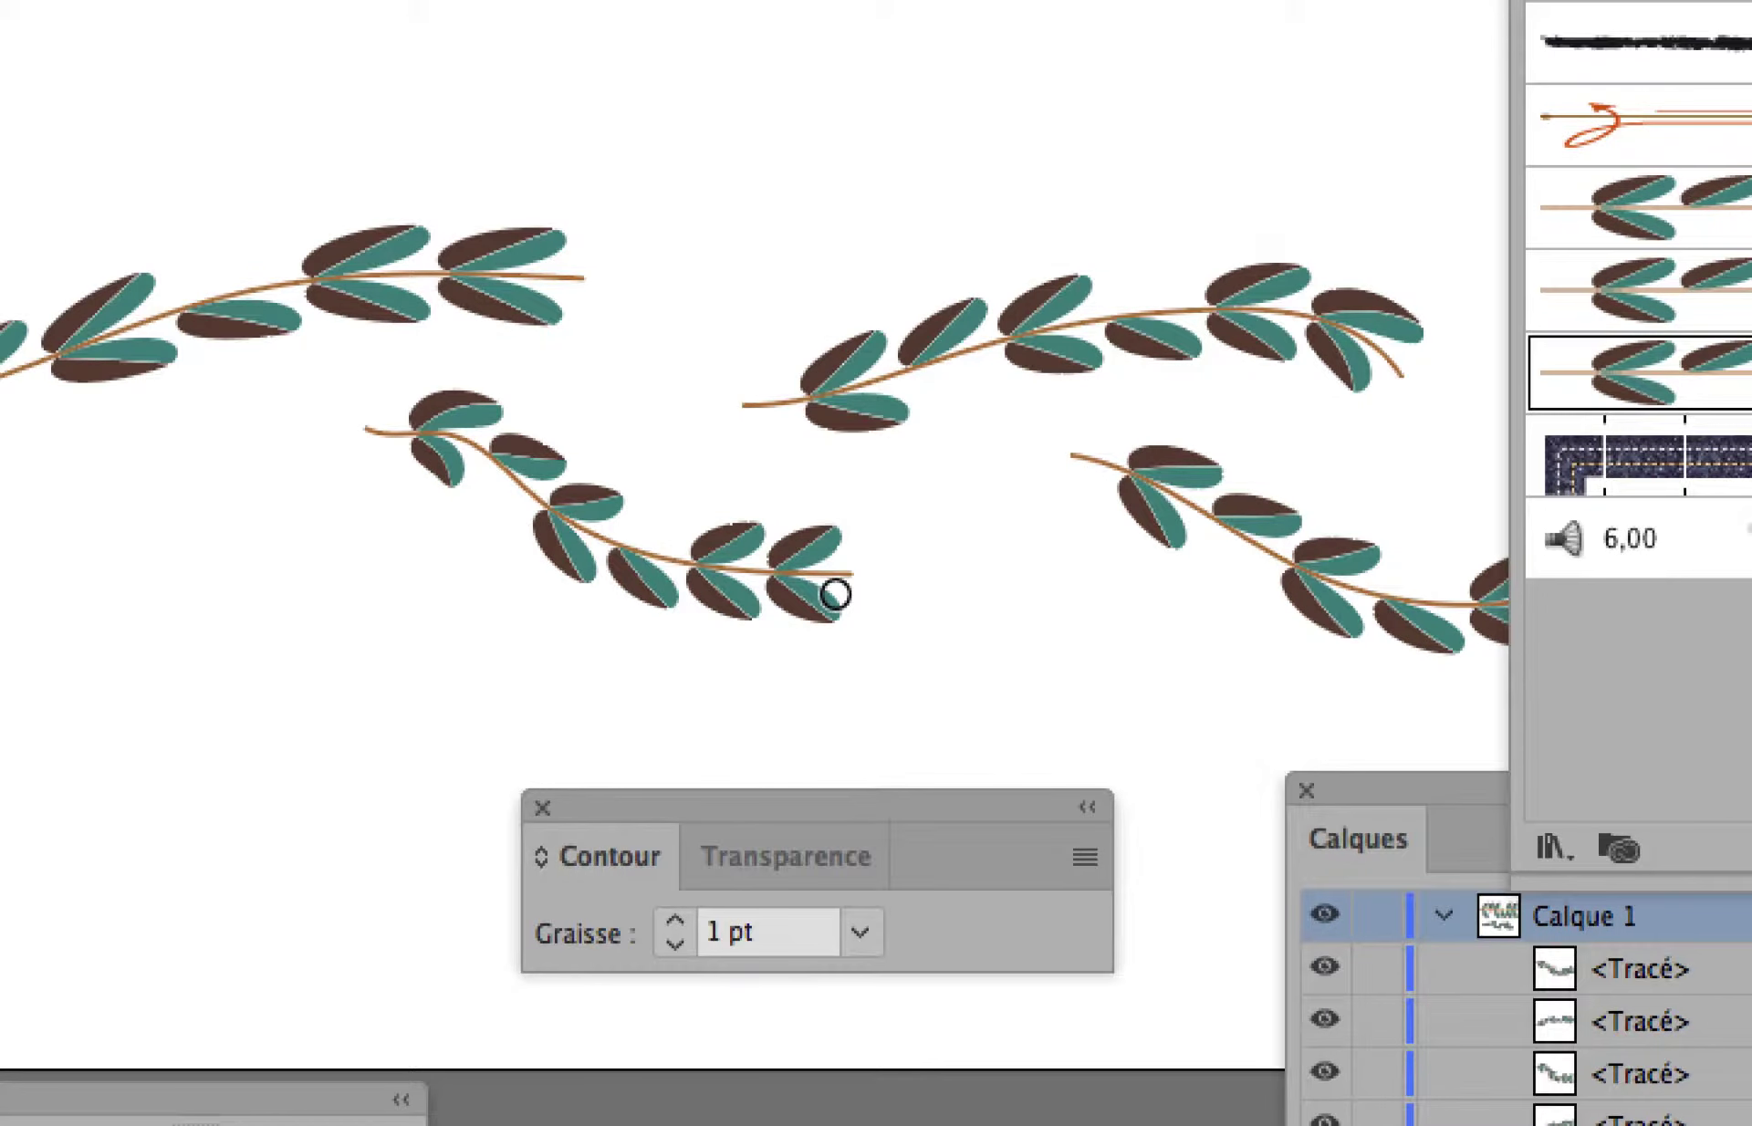
pyautogui.scroll(-3, 835, 595)
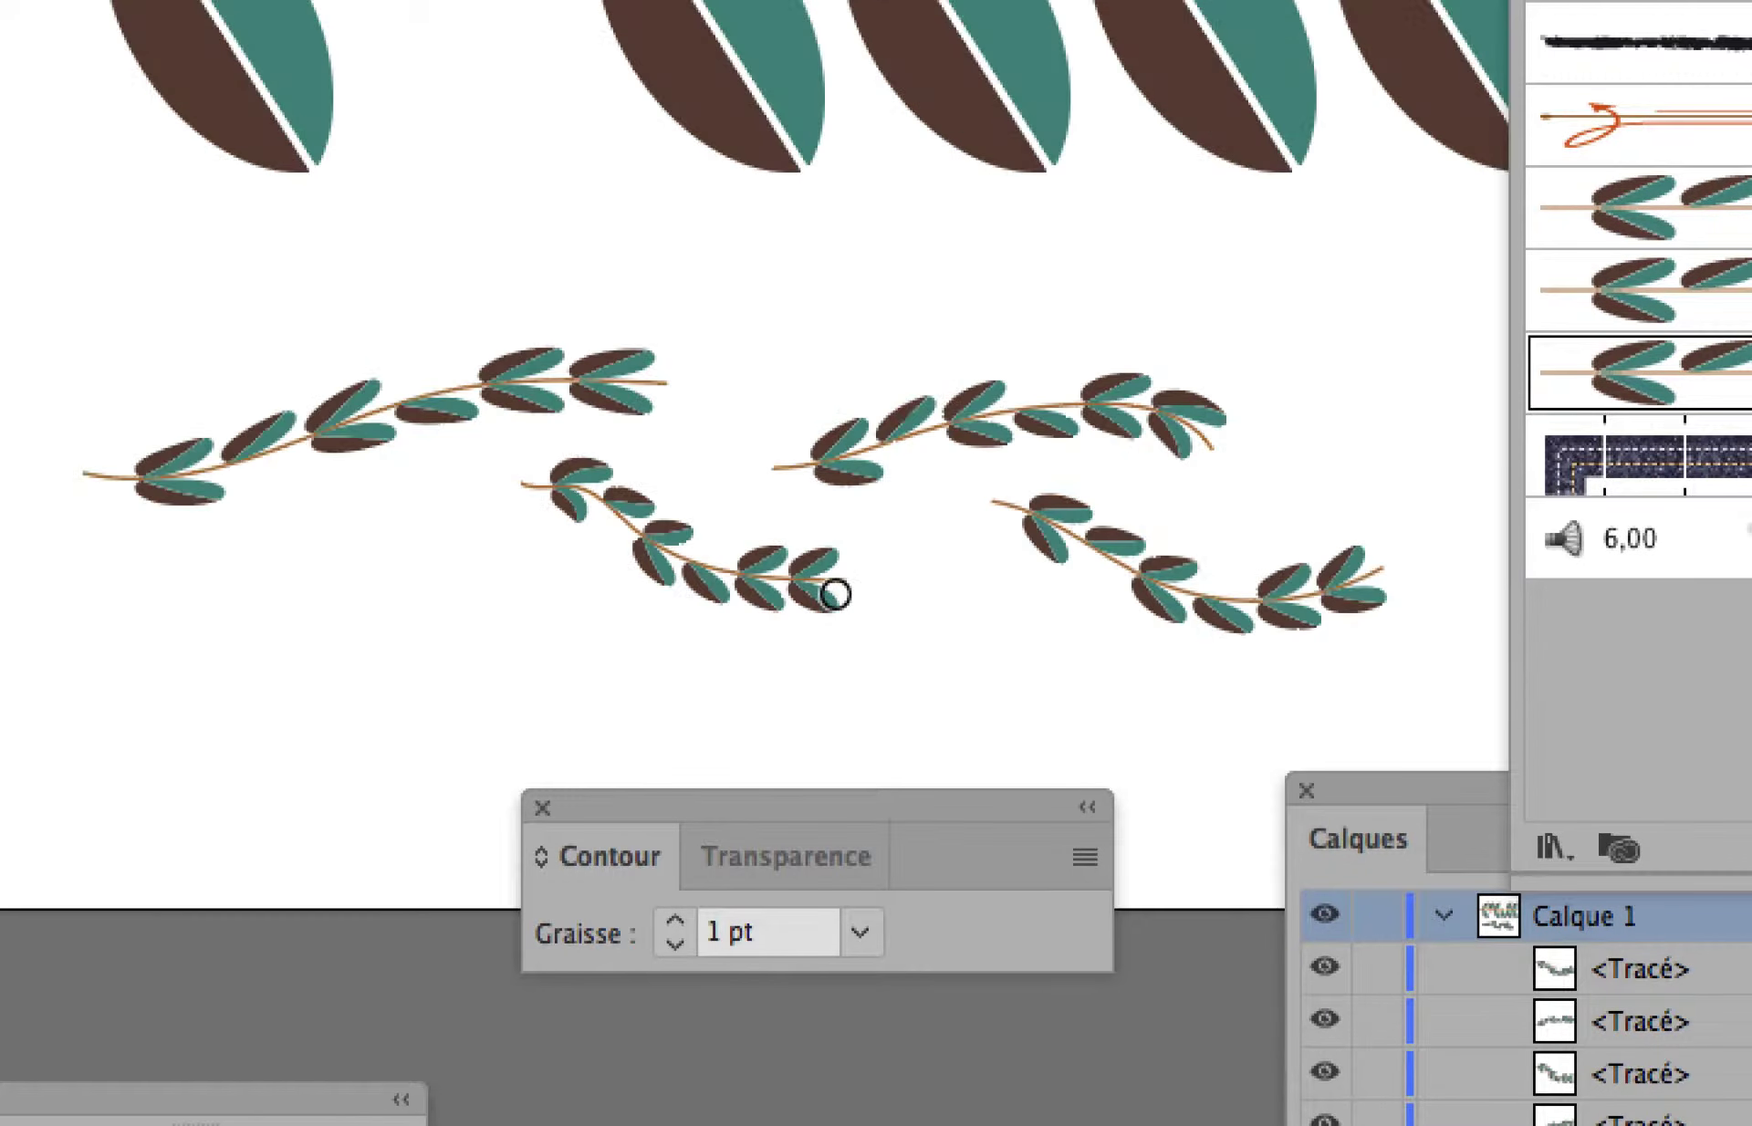
pyautogui.scroll(-2, 835, 594)
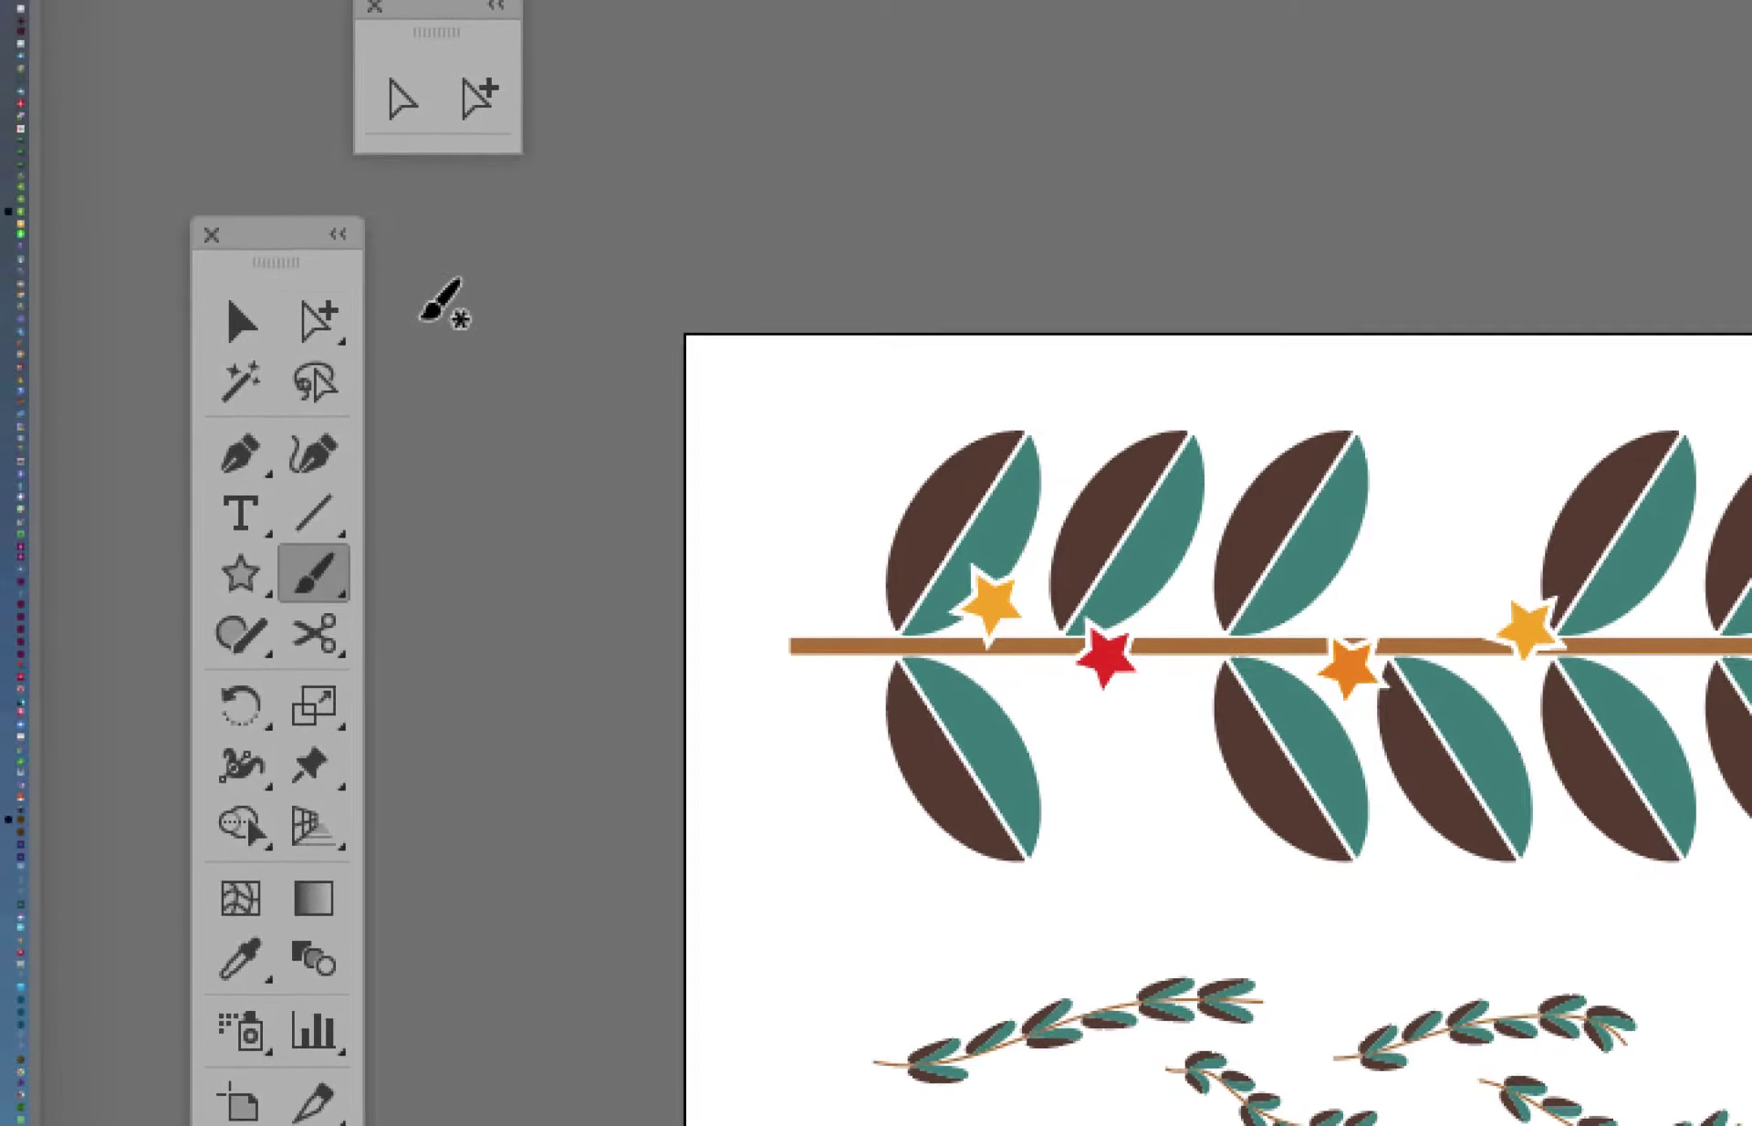
pyautogui.click(245, 323)
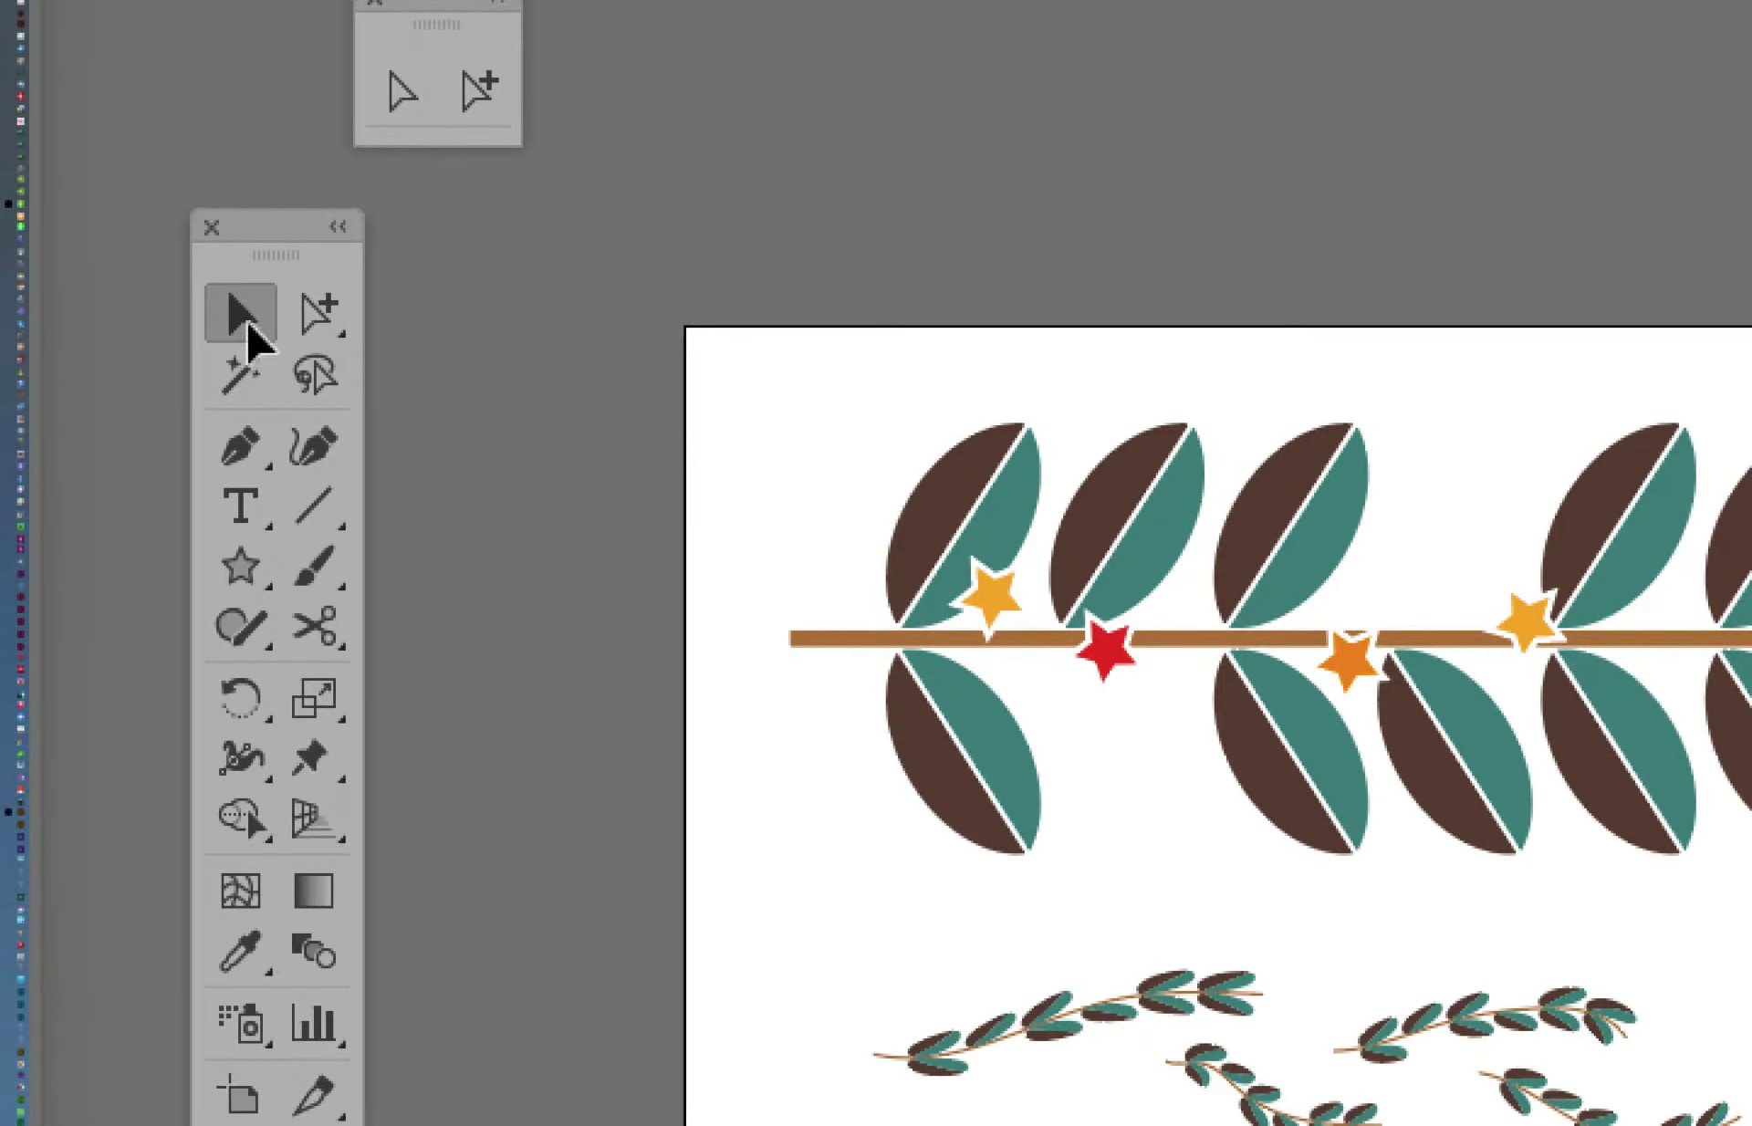
pyautogui.click(931, 512)
pyautogui.moveTo(404, 322); pyautogui.dragTo(1557, 837)
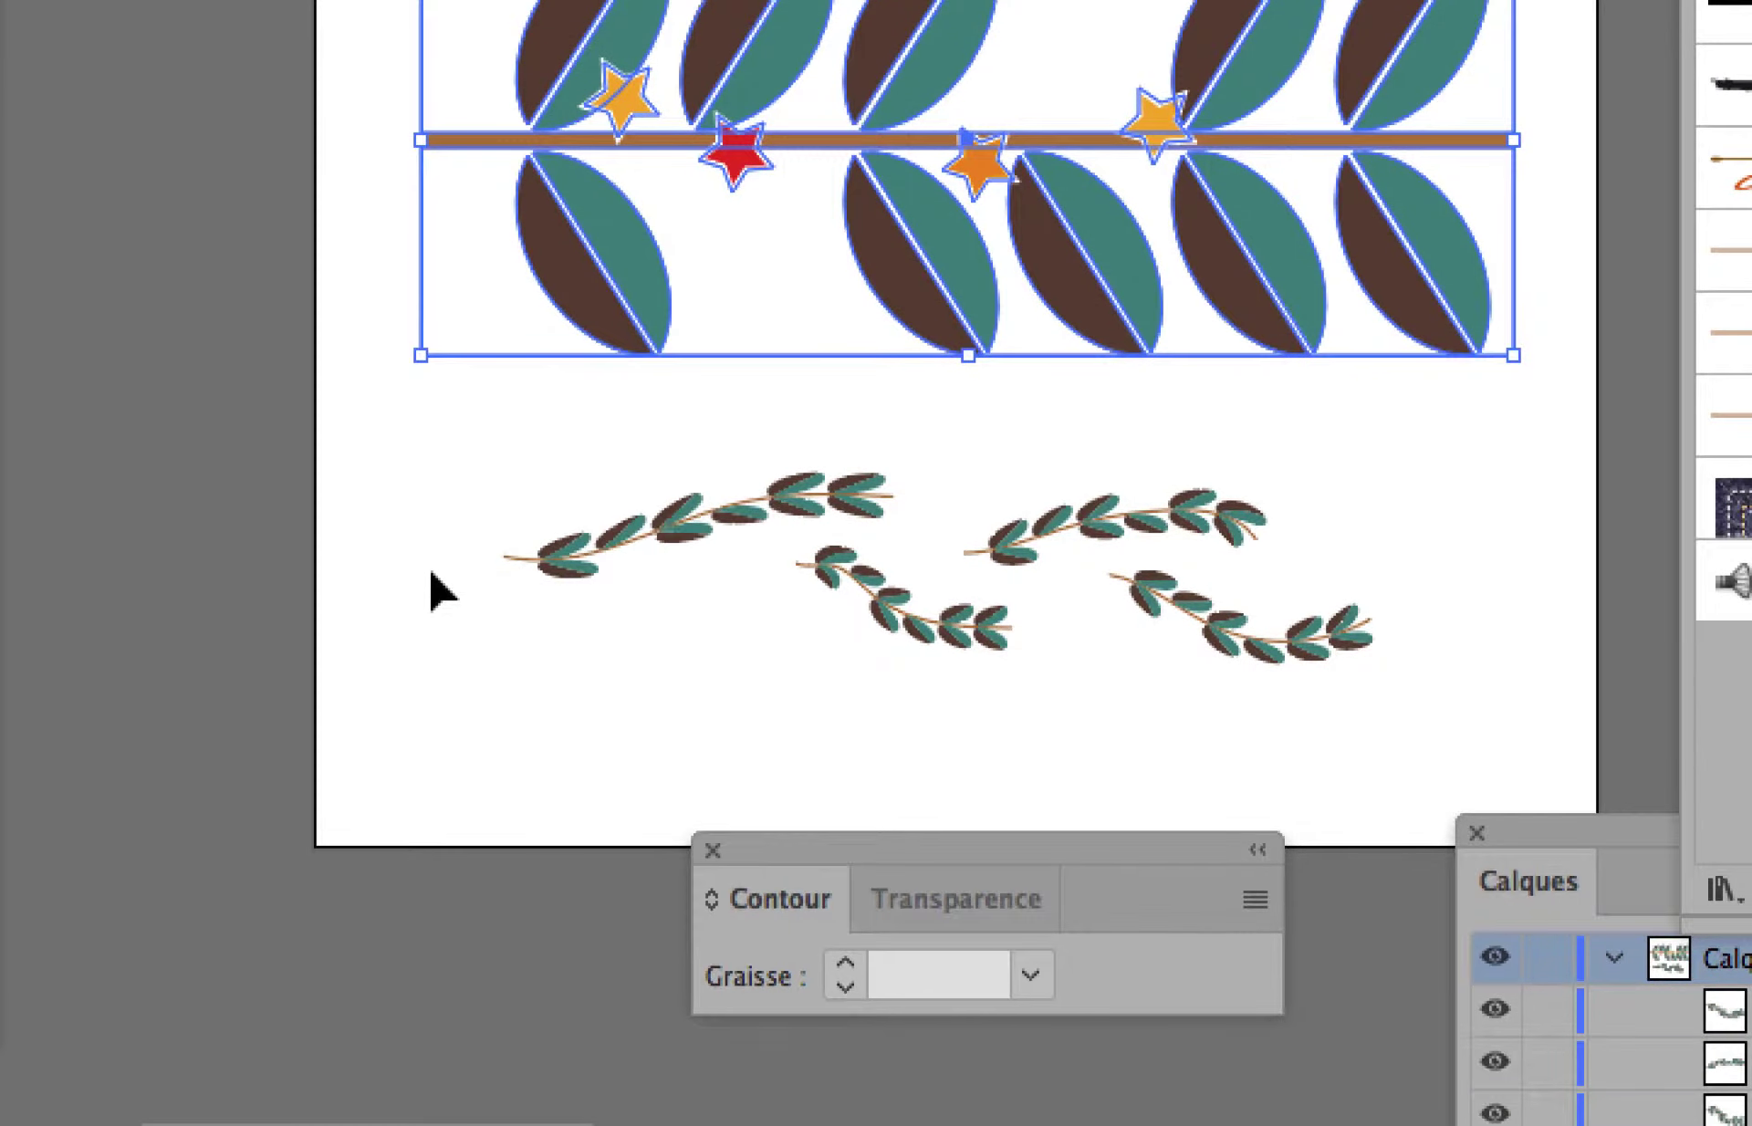
pyautogui.click(443, 593)
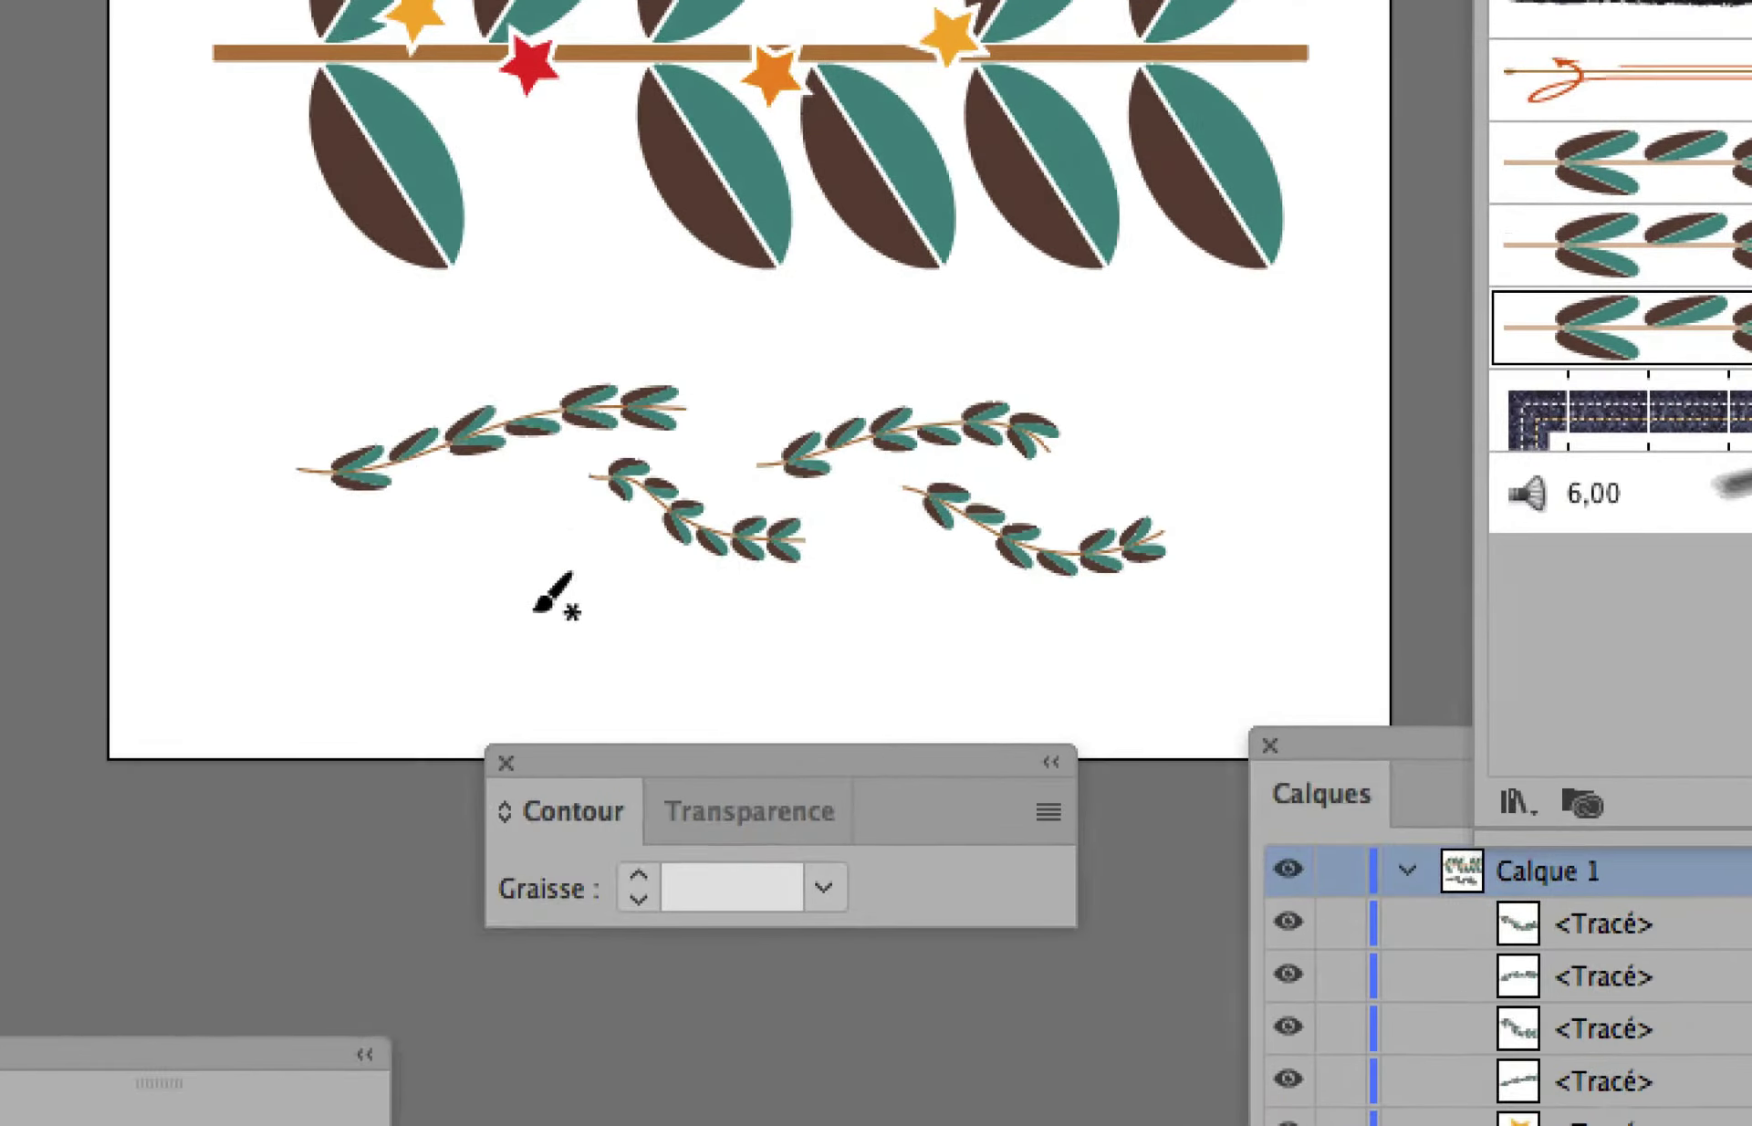
# - Paint three more leafy branch strokes, two beneath the existing ones and one at their upper right
pyautogui.moveTo(0, 837); pyautogui.dragTo(0, 875)
pyautogui.moveTo(584, 621); pyautogui.dragTo(684, 613)
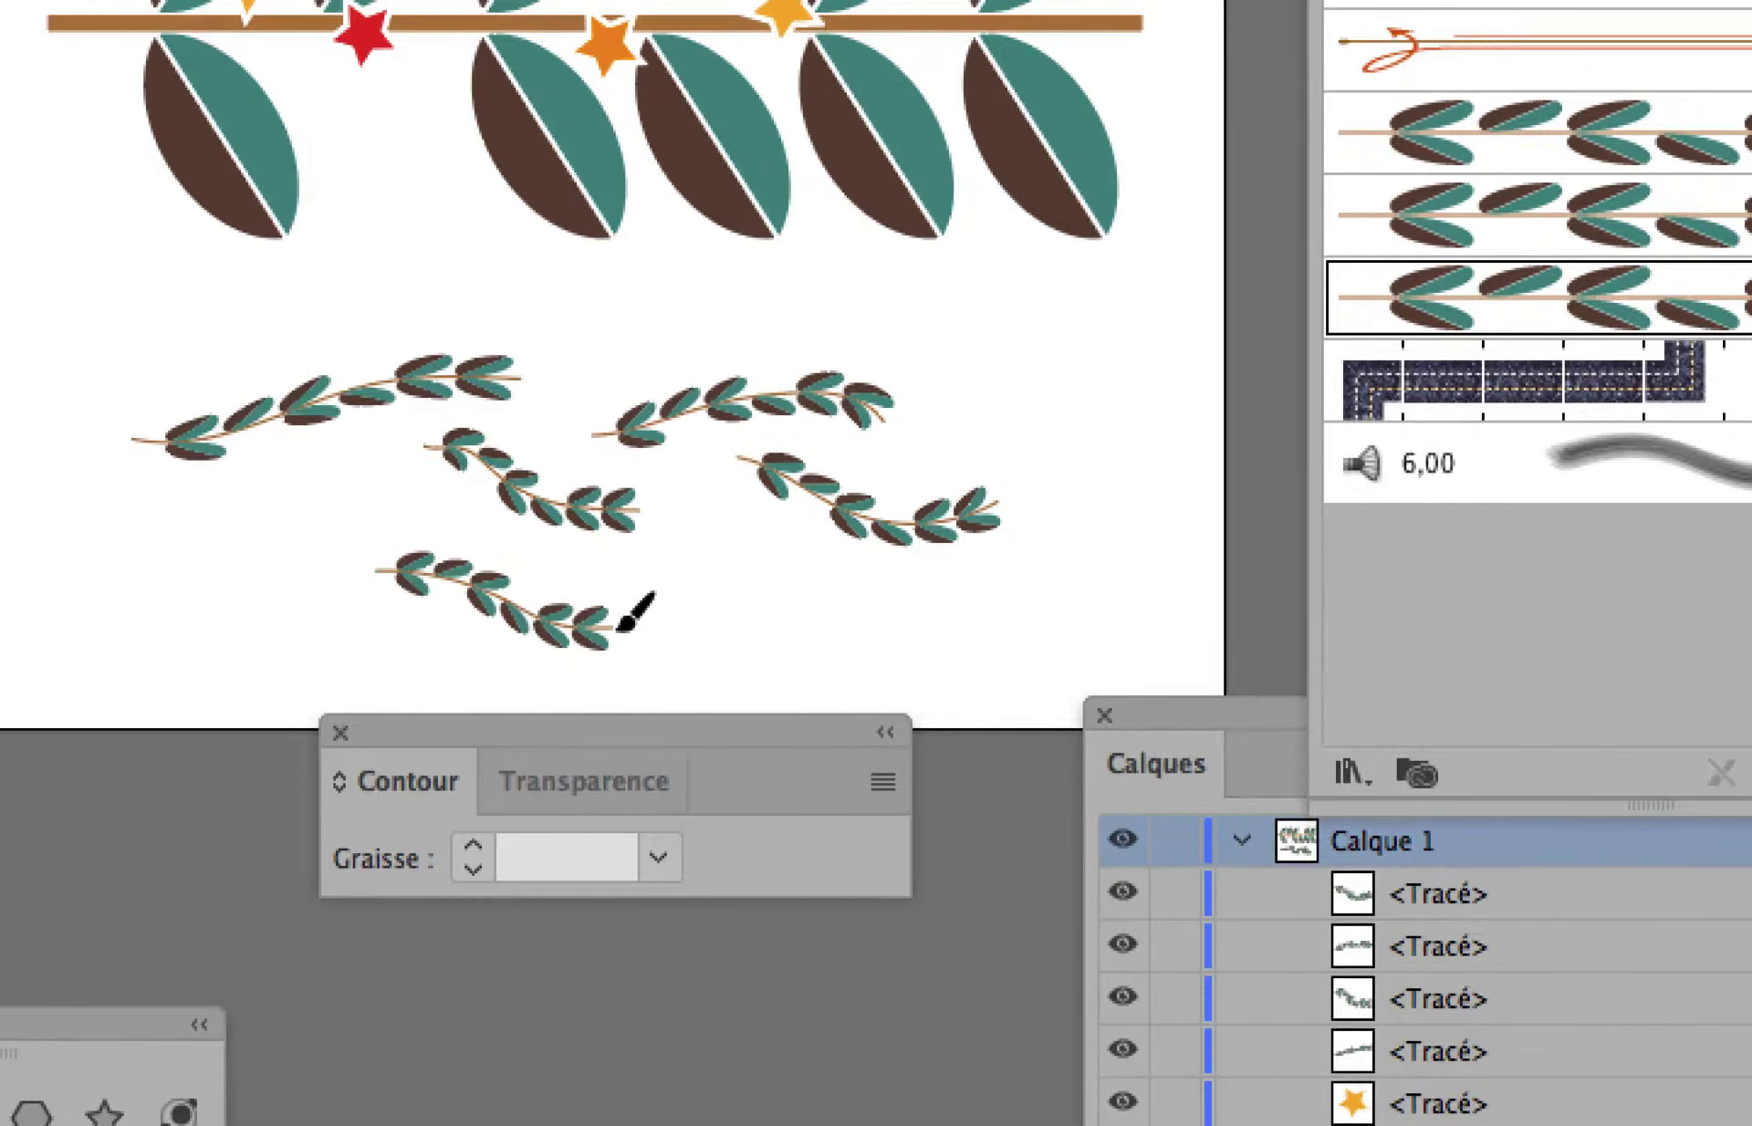
pyautogui.moveTo(828, 625); pyautogui.dragTo(1070, 612)
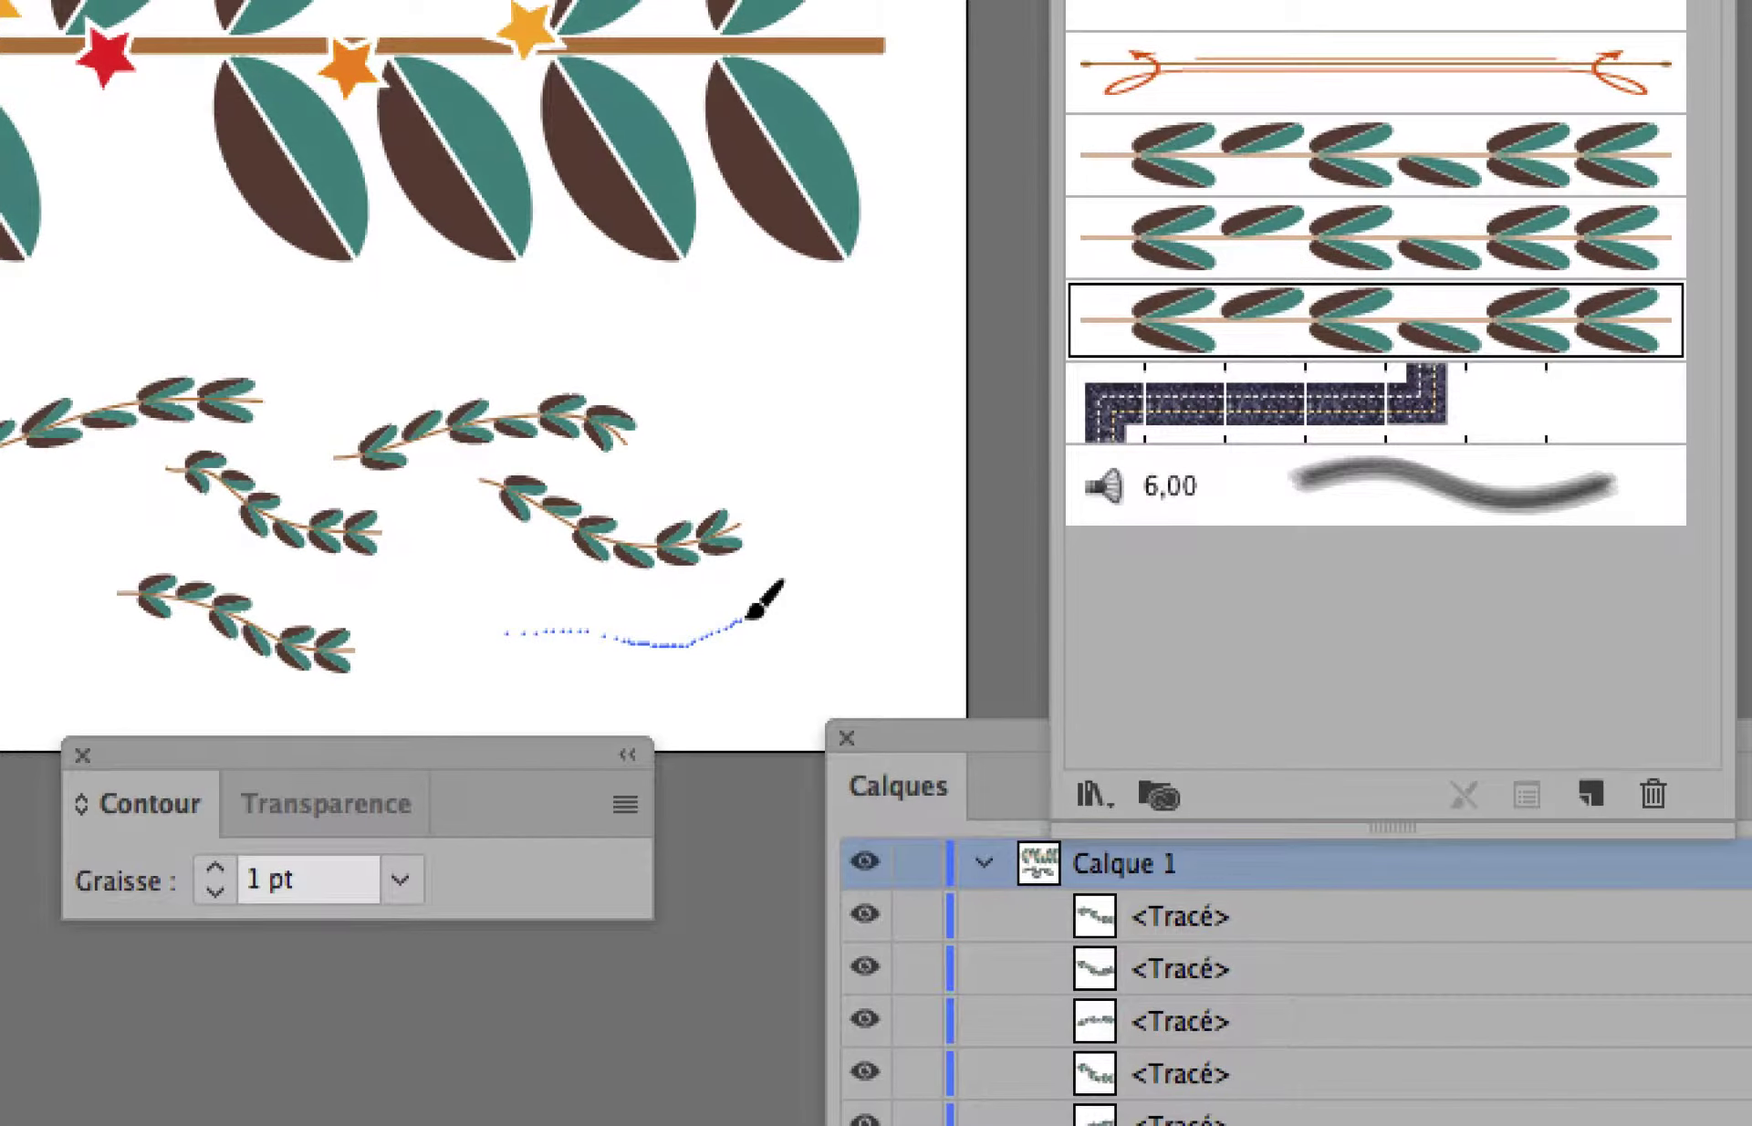
pyautogui.moveTo(748, 617); pyautogui.dragTo(752, 614)
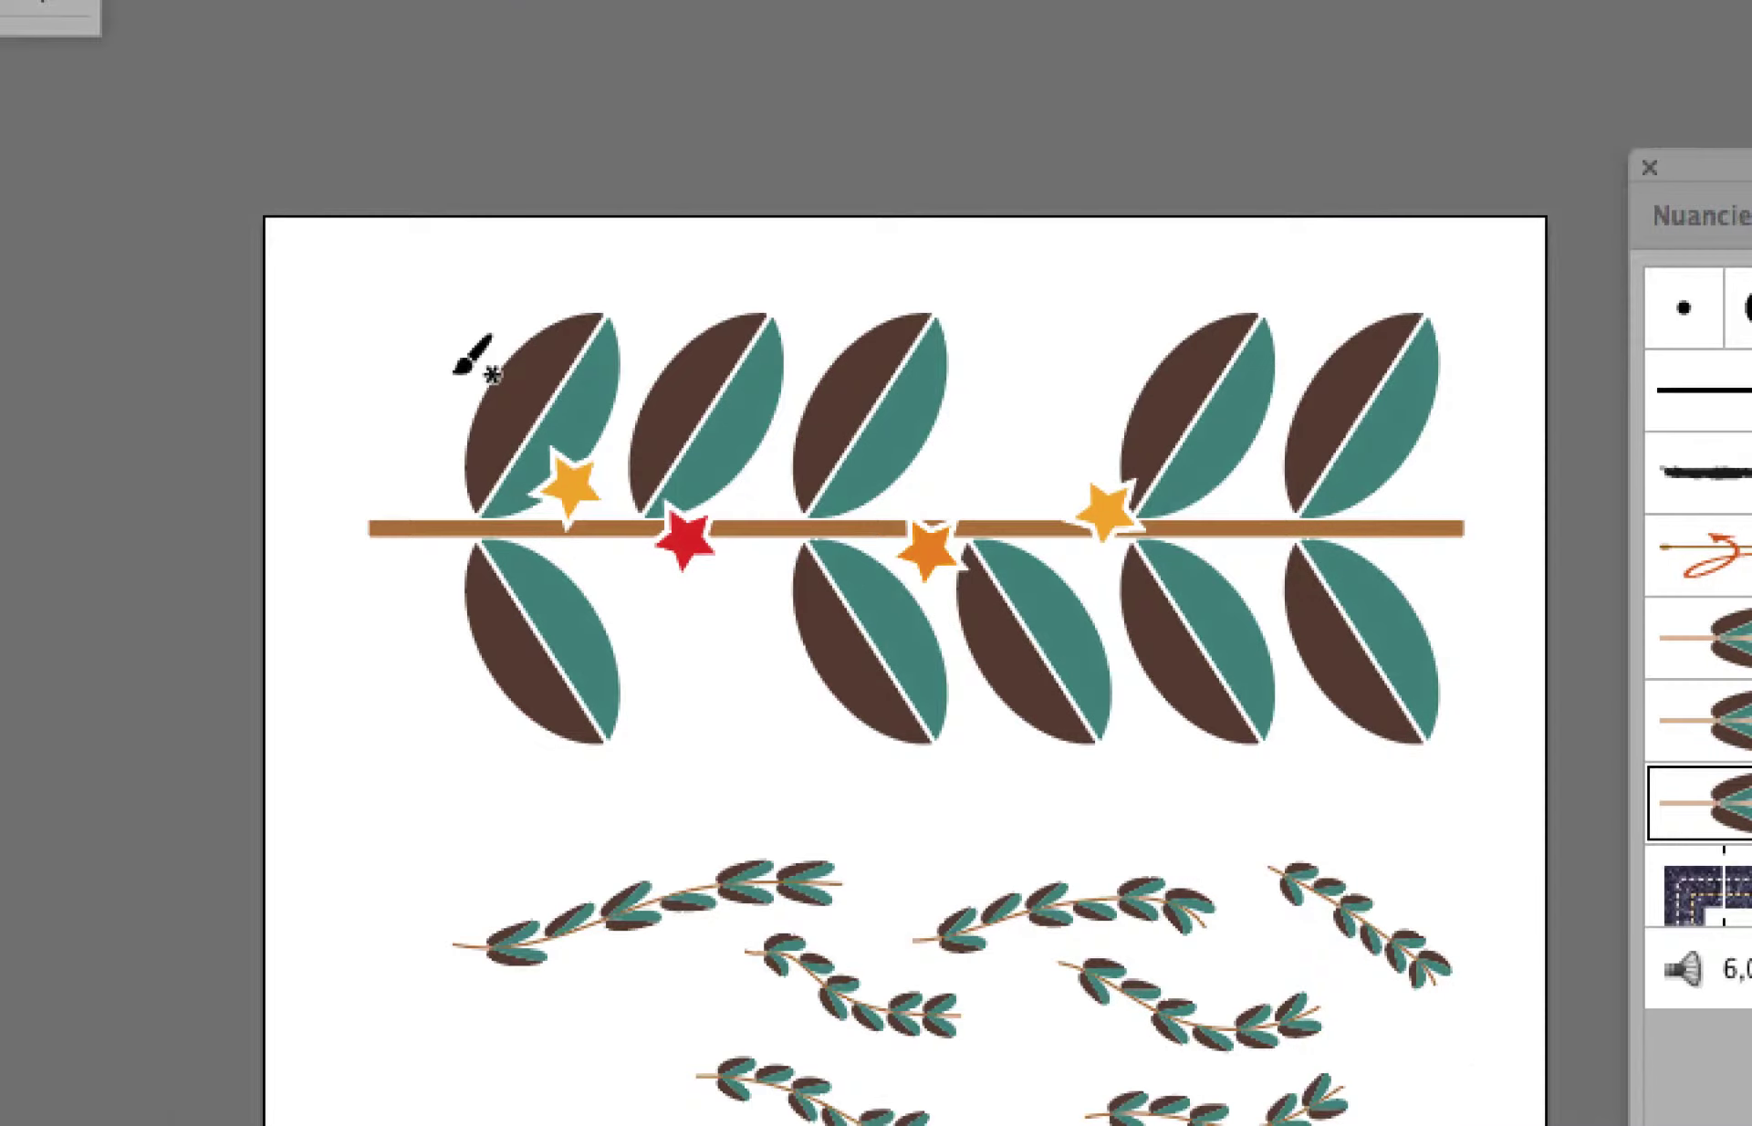
# - Select the whole large branch together with its four stars
pyautogui.click(0, 210)
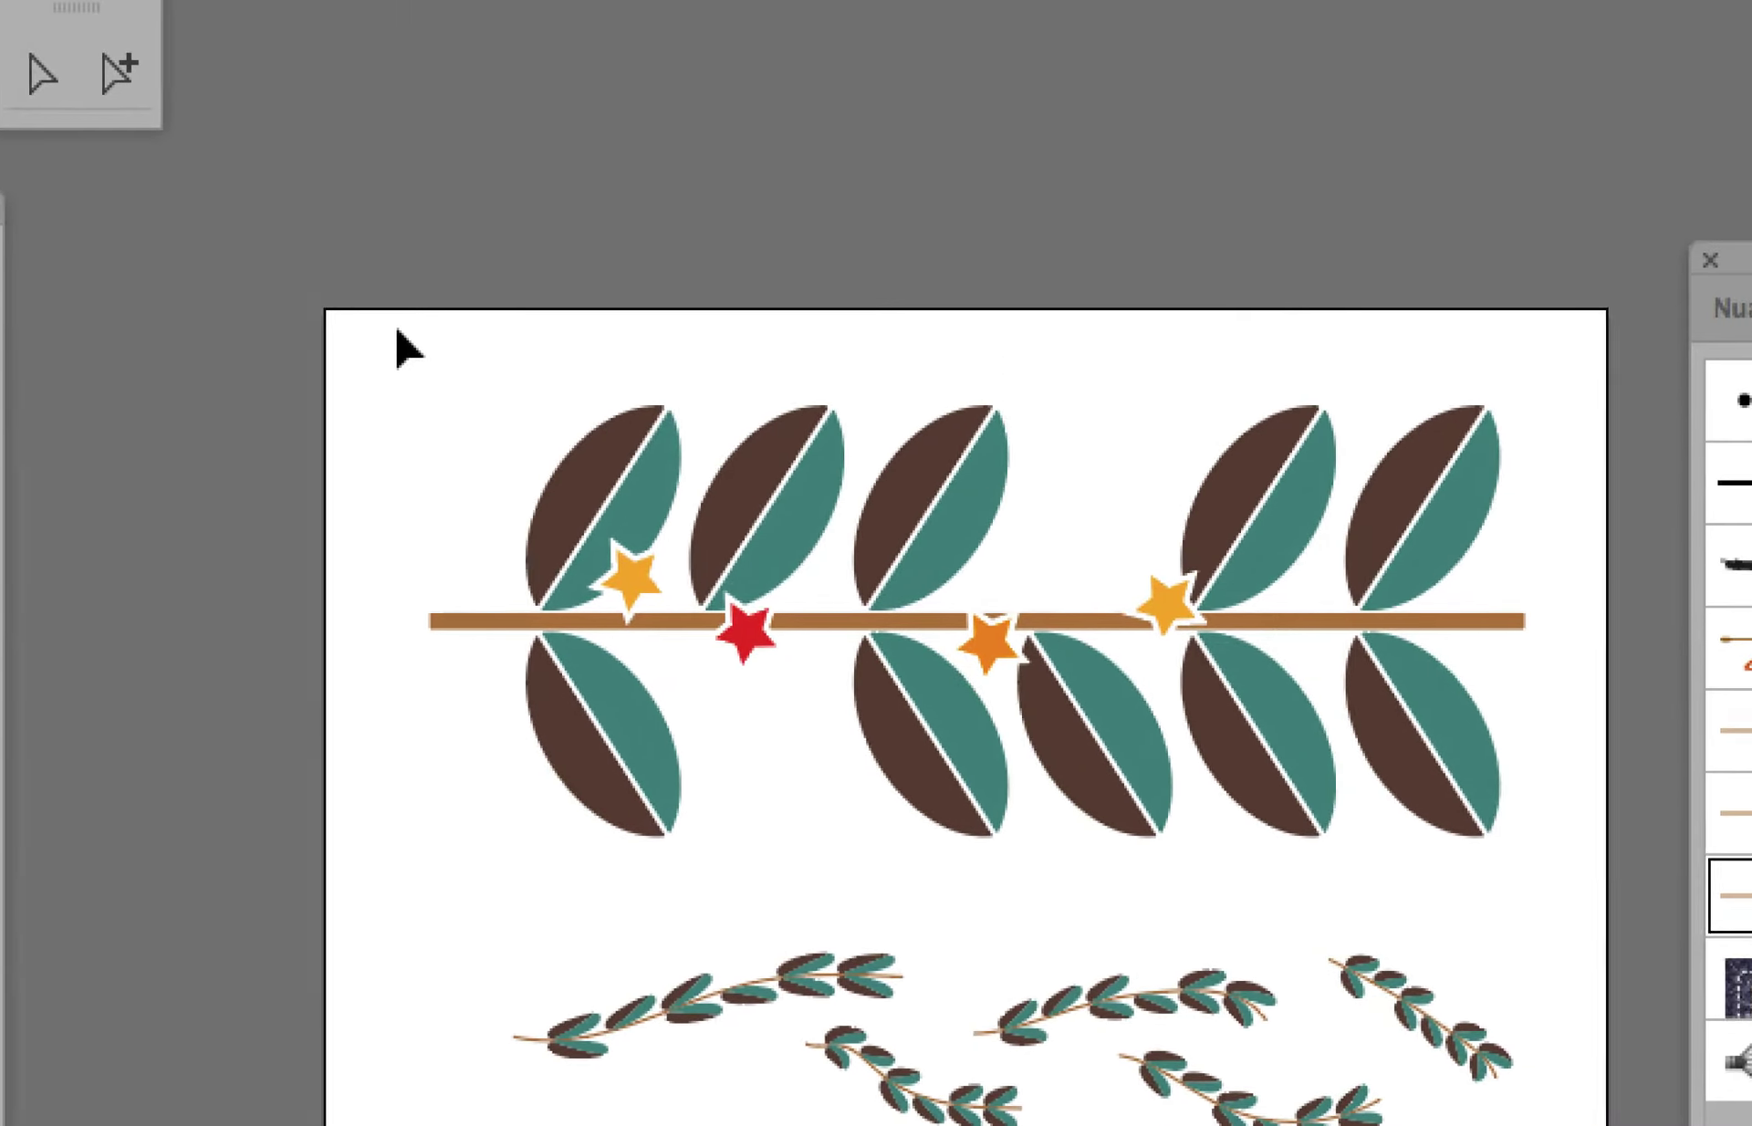
pyautogui.moveTo(300, 235)
pyautogui.mouseDown()
pyautogui.moveTo(985, 651)
pyautogui.moveTo(1440, 772)
pyautogui.mouseUp()
pyautogui.moveTo(787, 503); pyautogui.dragTo(786, 503)
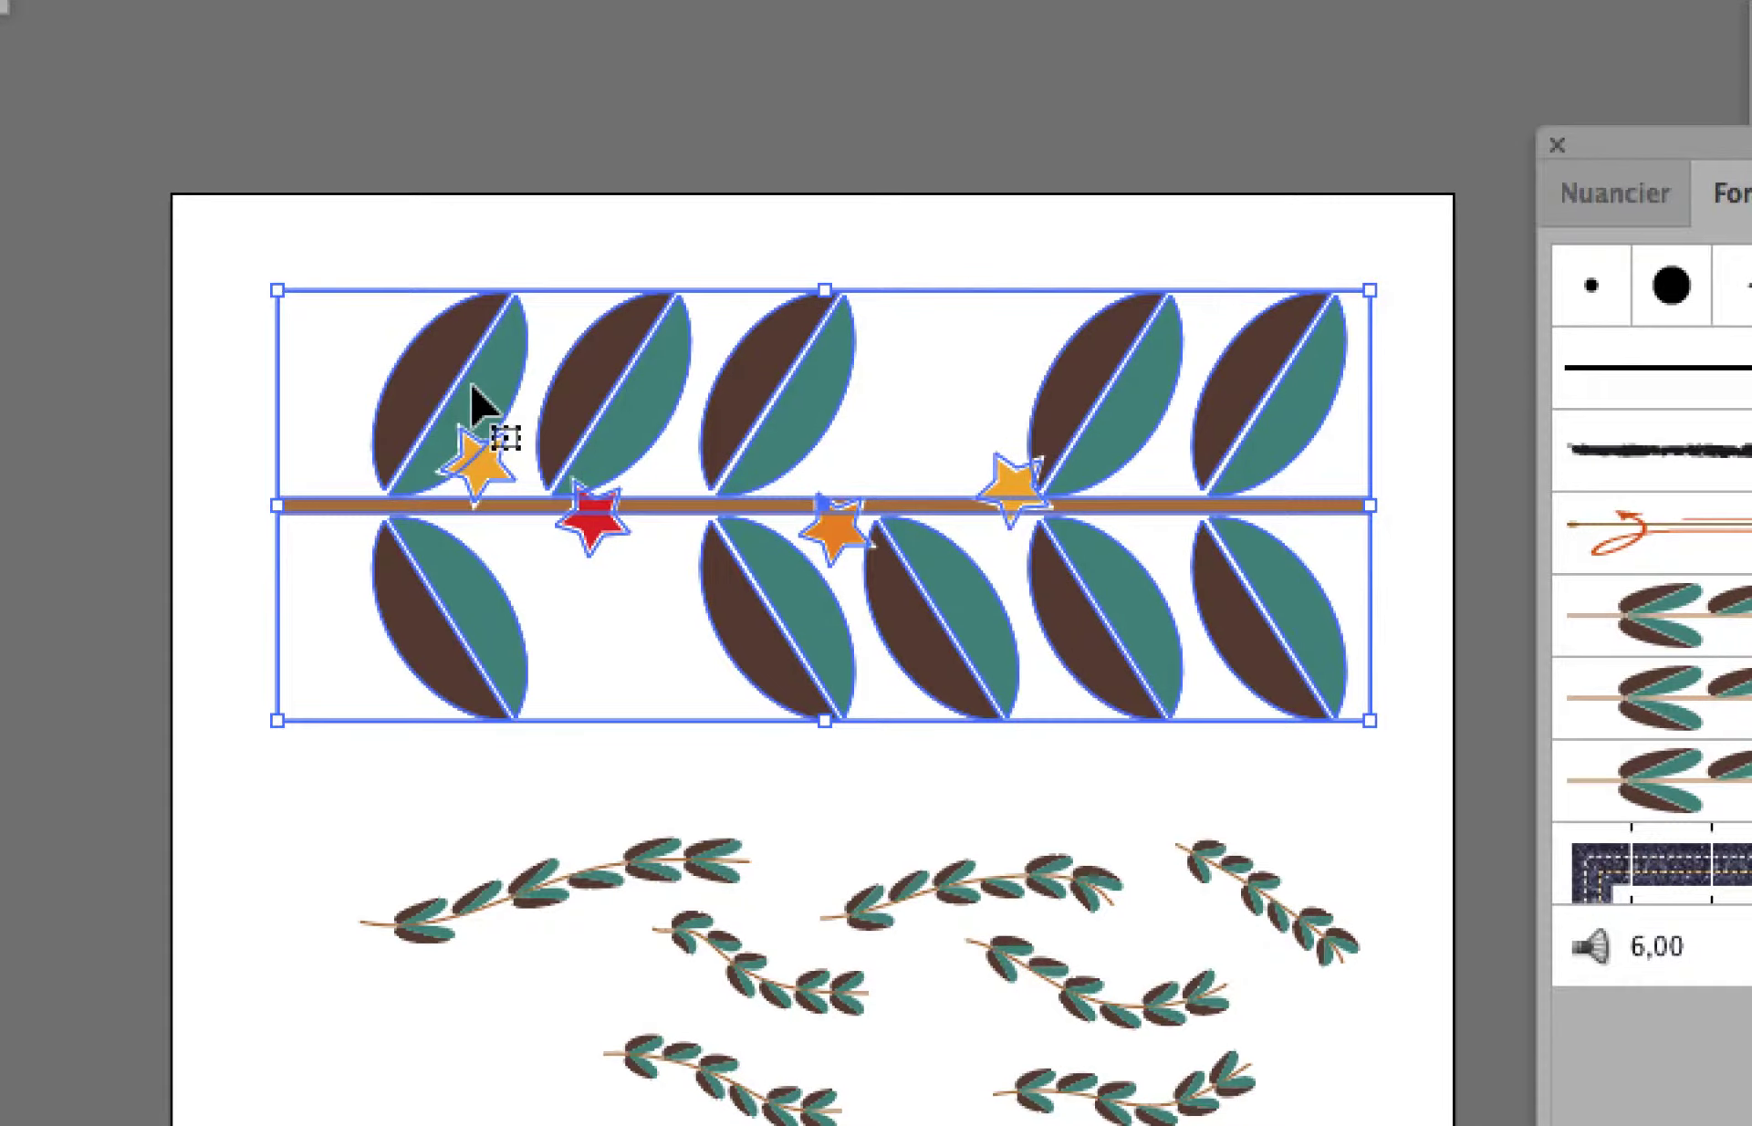
pyautogui.moveTo(473, 390); pyautogui.dragTo(878, 577)
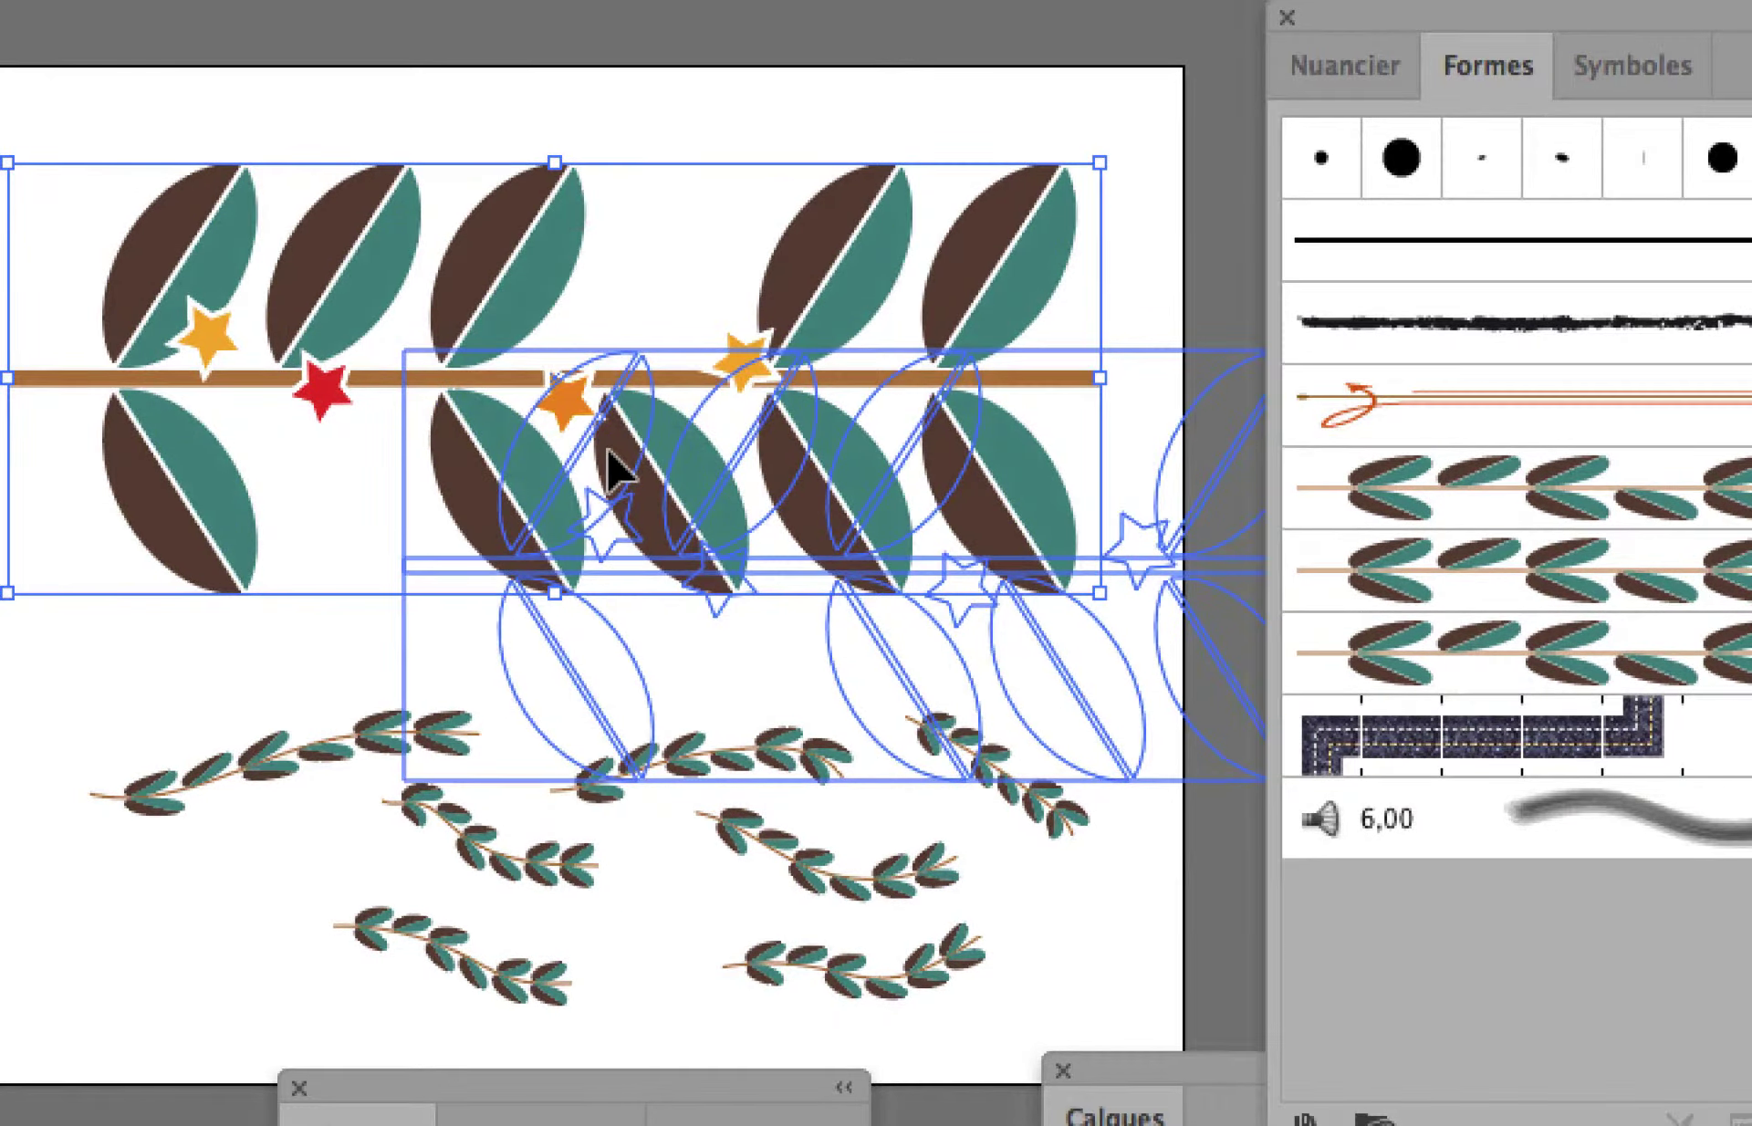
pyautogui.moveTo(610, 470); pyautogui.dragTo(1443, 944)
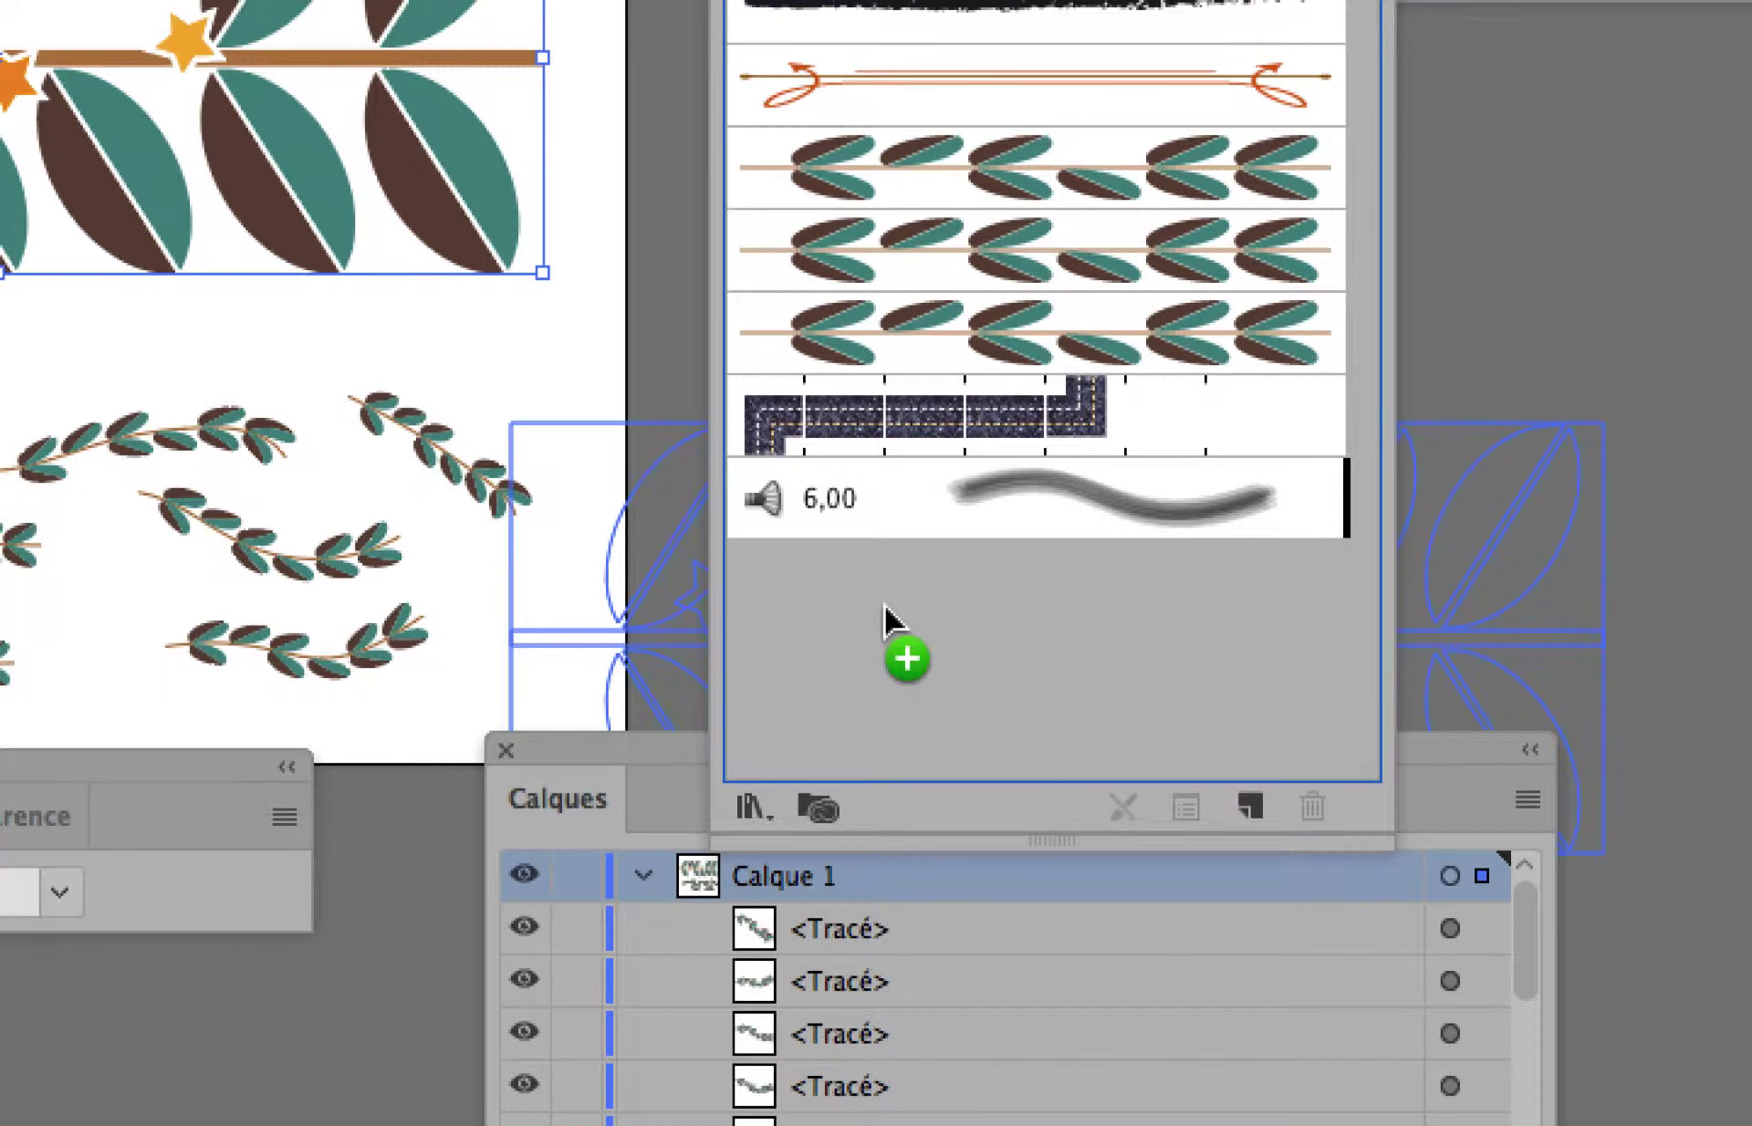
pyautogui.moveTo(886, 606)
pyautogui.mouseDown()
pyautogui.moveTo(884, 520)
pyautogui.moveTo(926, 529)
pyautogui.mouseUp()
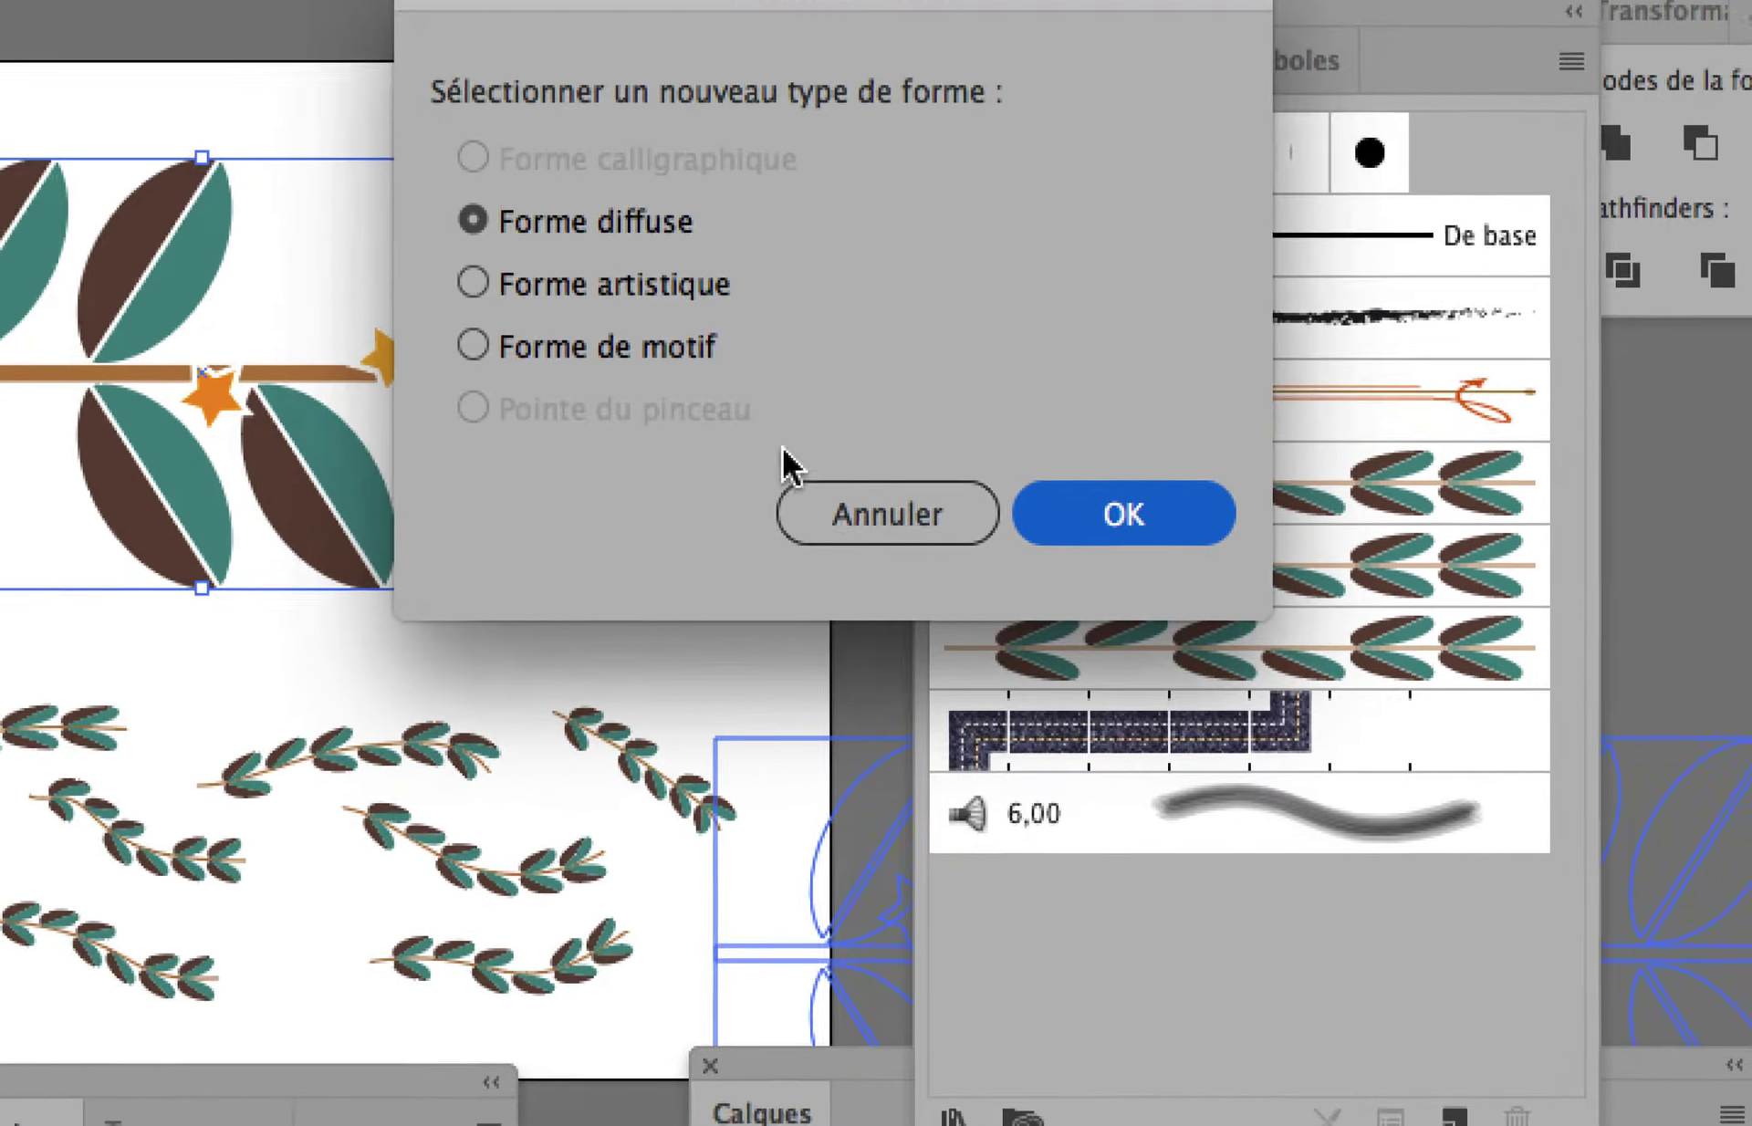
pyautogui.click(566, 378)
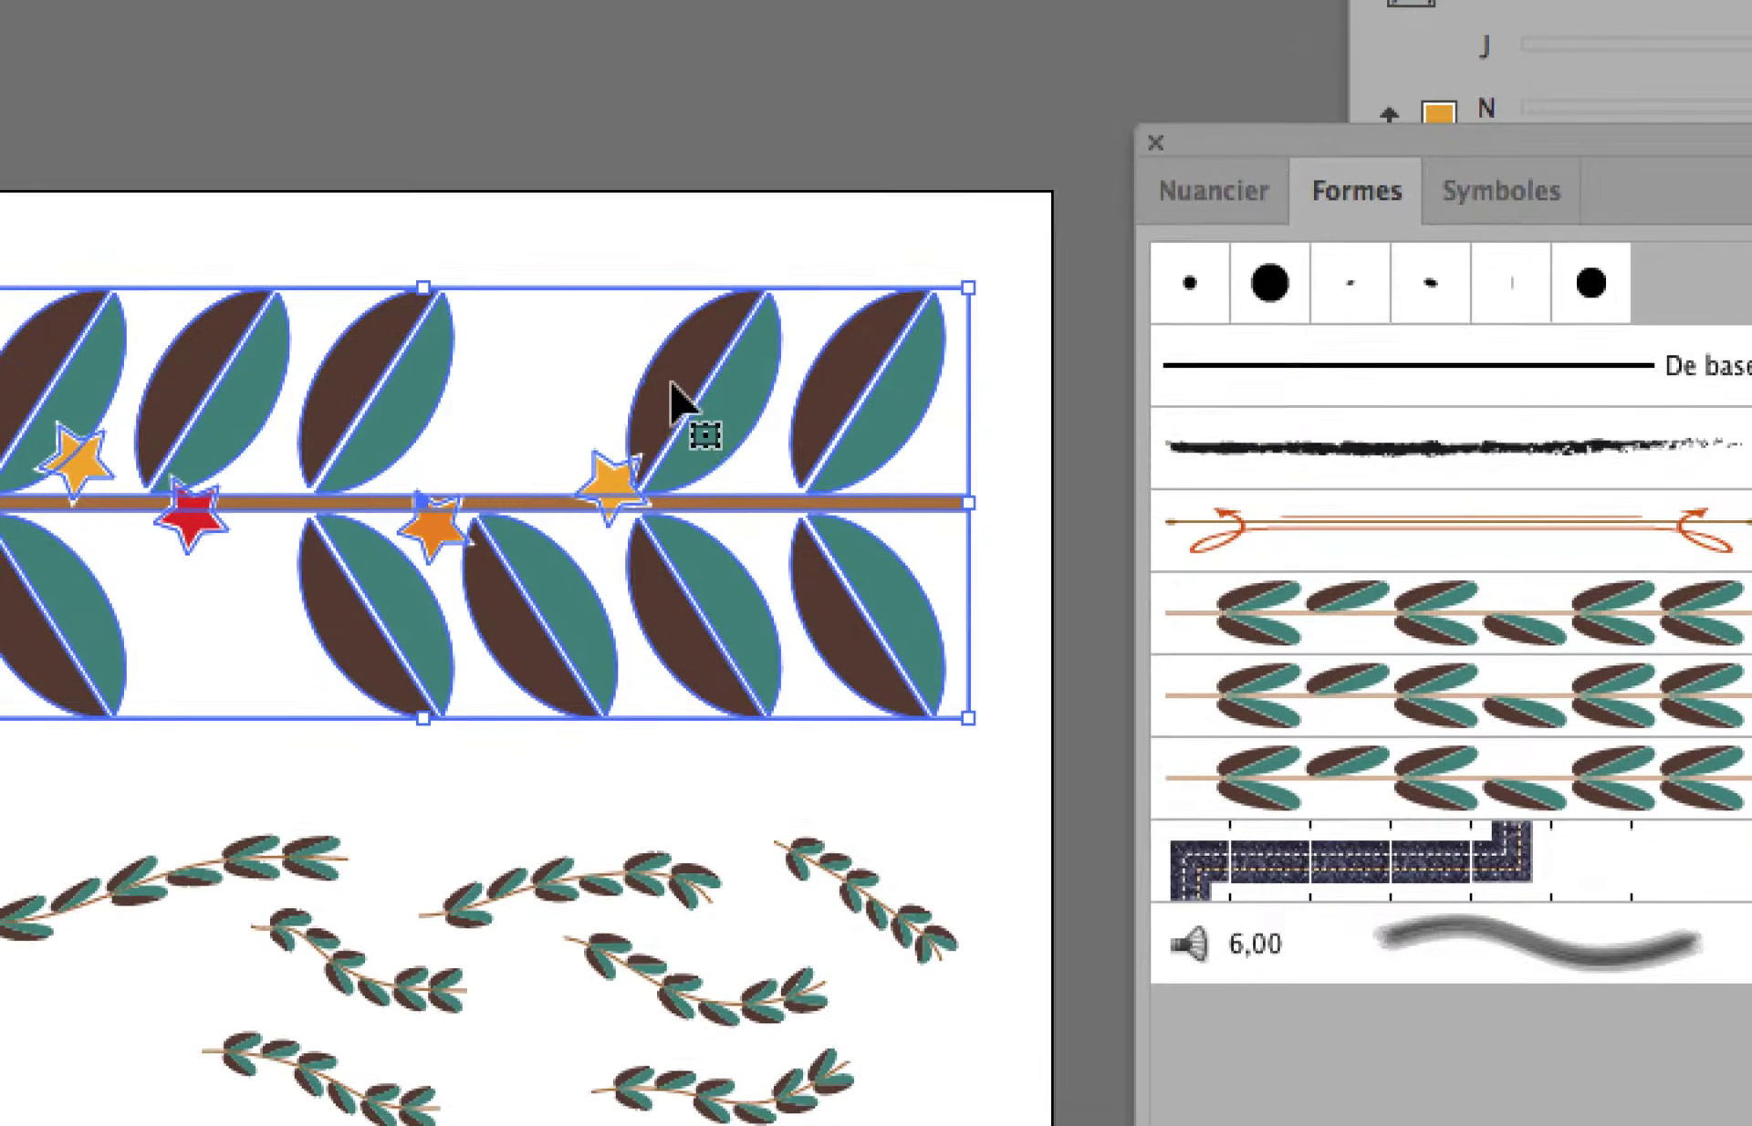
# - Replace the artwork of the third leafy branch brush with the starred branch and apply the change to the existing strokes
pyautogui.moveTo(694, 306)
pyautogui.mouseDown()
pyautogui.moveTo(1118, 589)
pyautogui.moveTo(1202, 617)
pyautogui.mouseUp()
pyautogui.moveTo(849, 506); pyautogui.dragTo(961, 553)
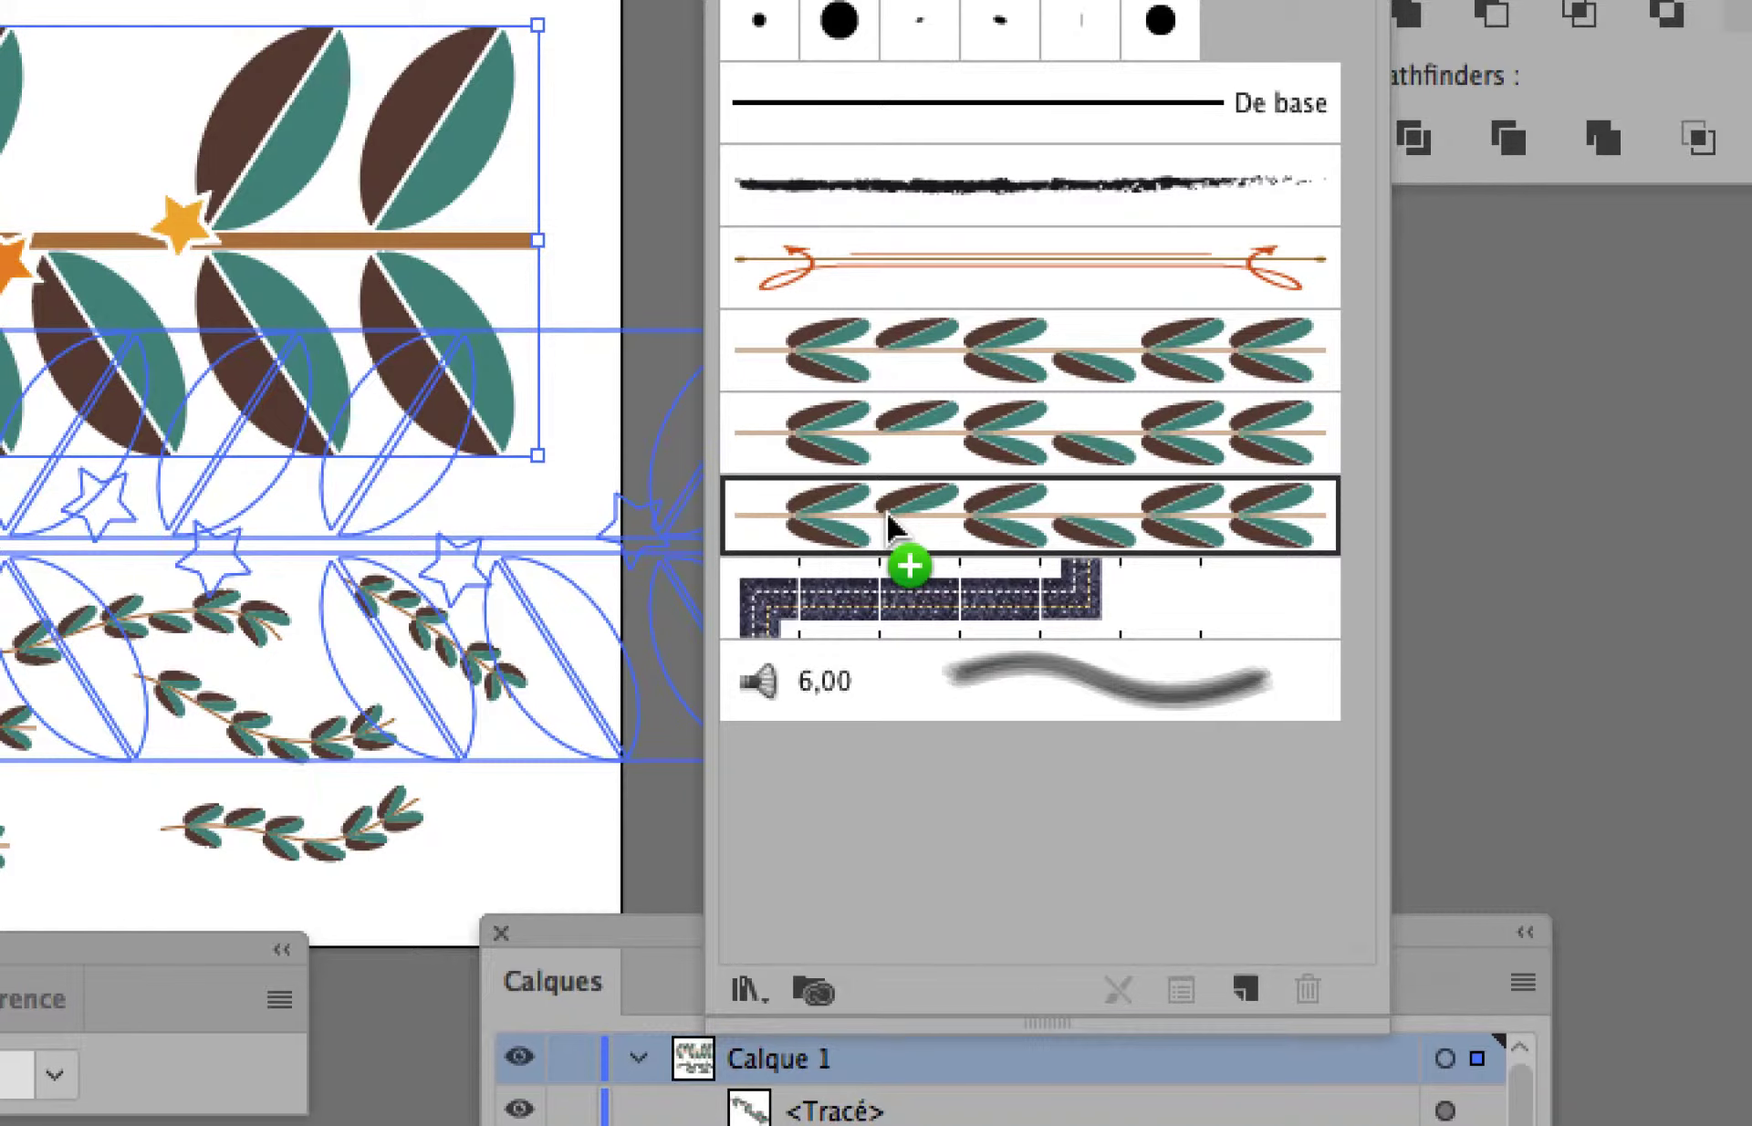
pyautogui.moveTo(887, 526); pyautogui.dragTo(890, 529)
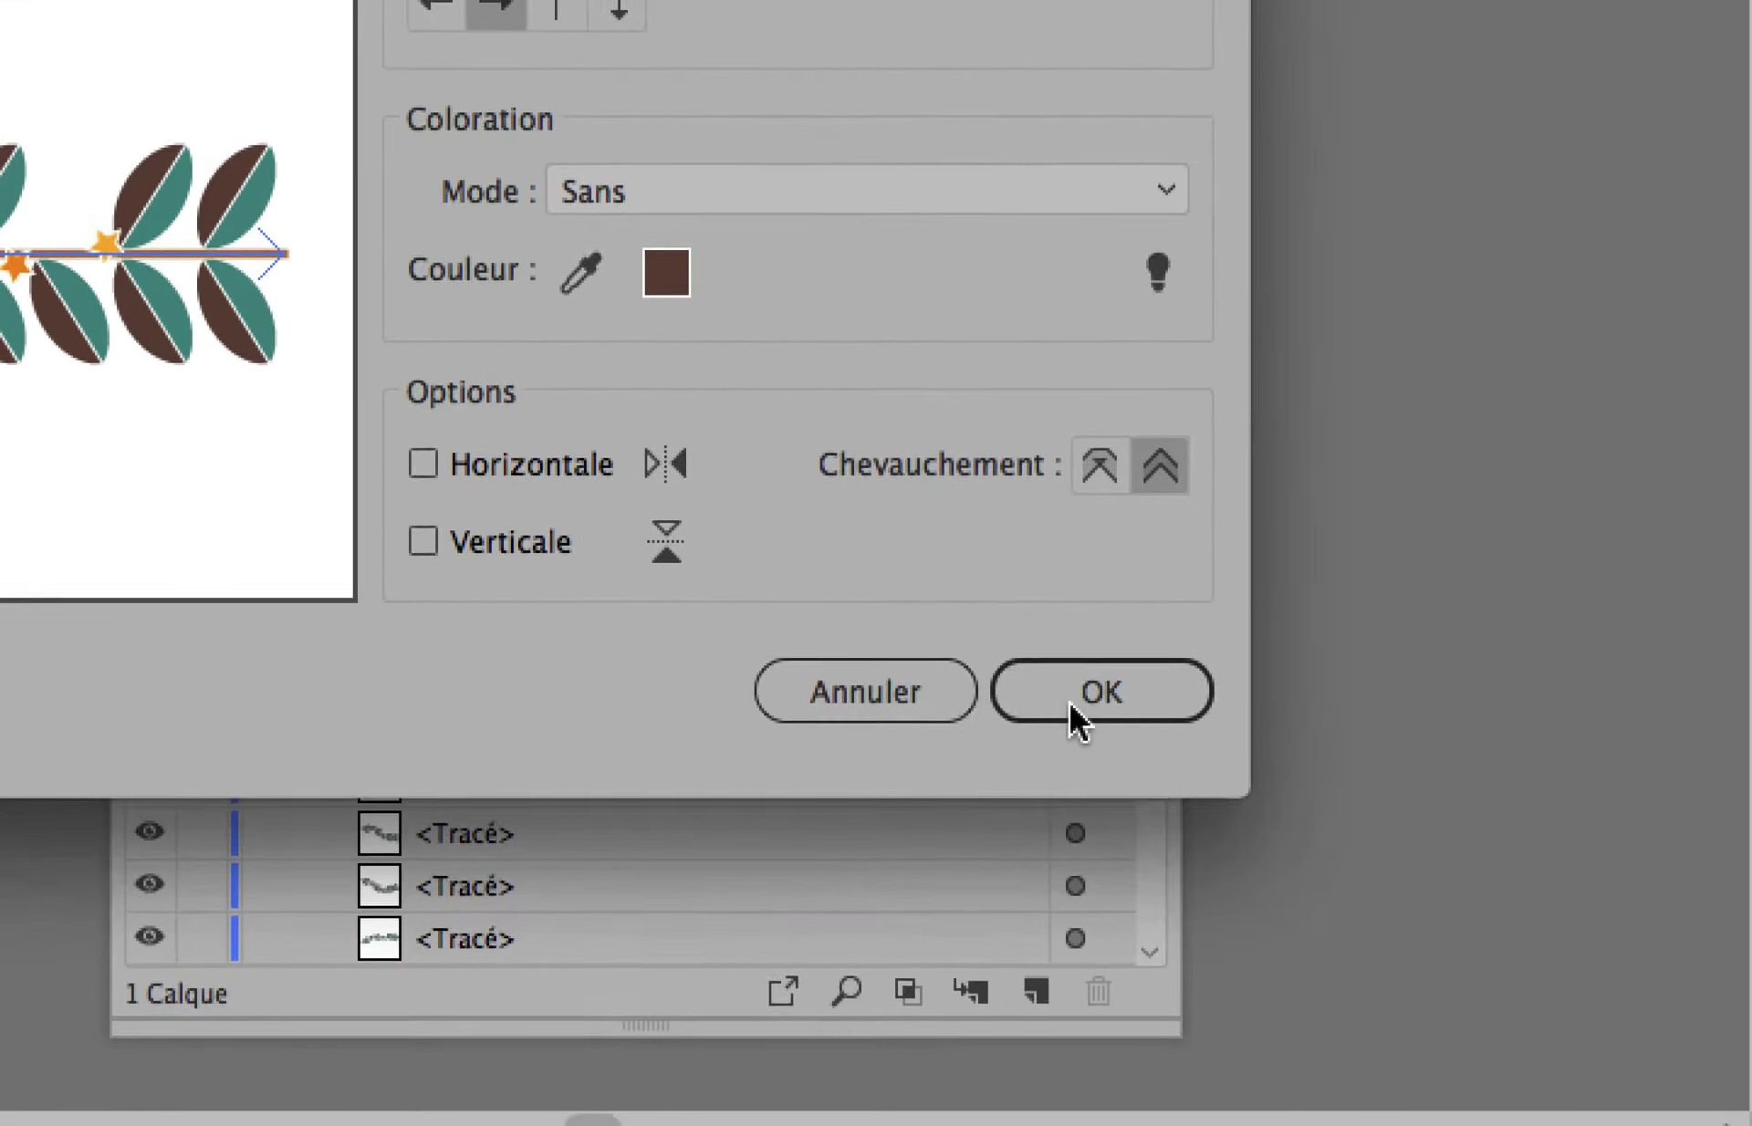
pyautogui.click(1074, 710)
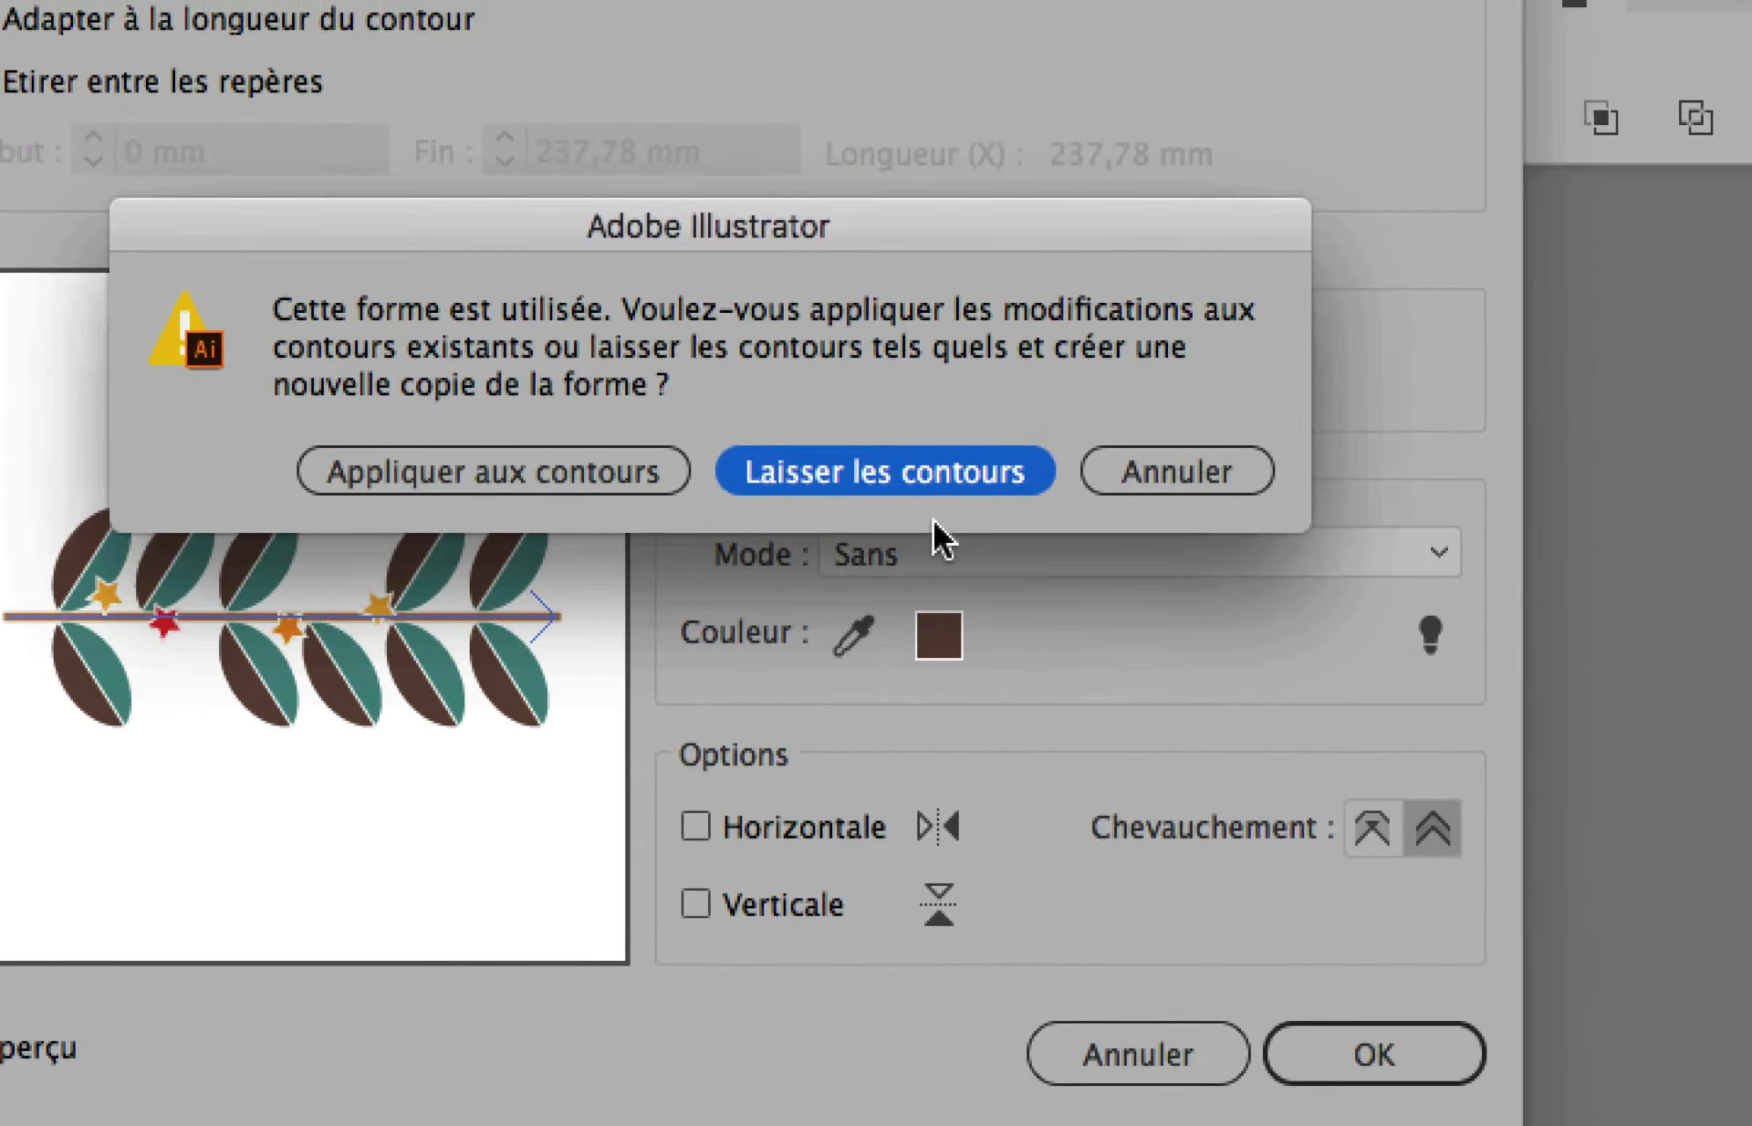
pyautogui.click(539, 356)
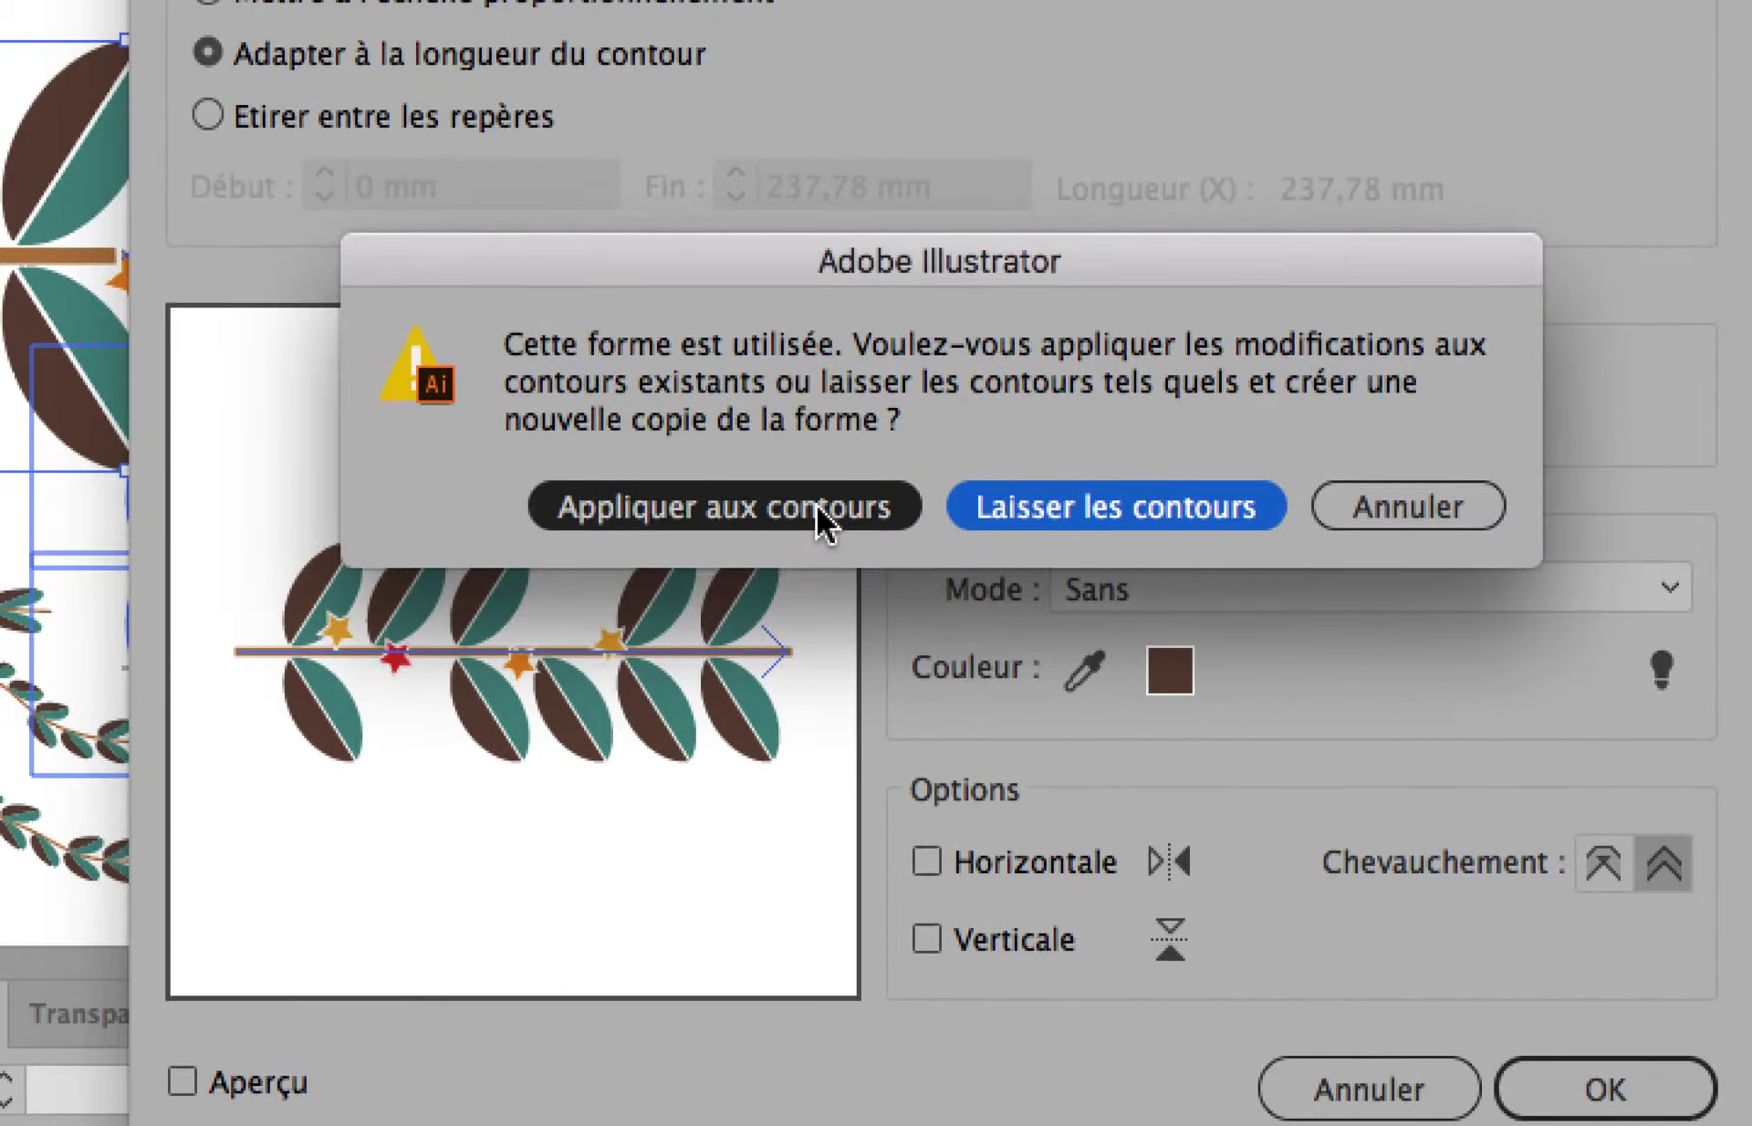
# - Examine how the stars appear along the updated branch strokes
pyautogui.scroll(4, 630, 546)
pyautogui.scroll(-3, 630, 549)
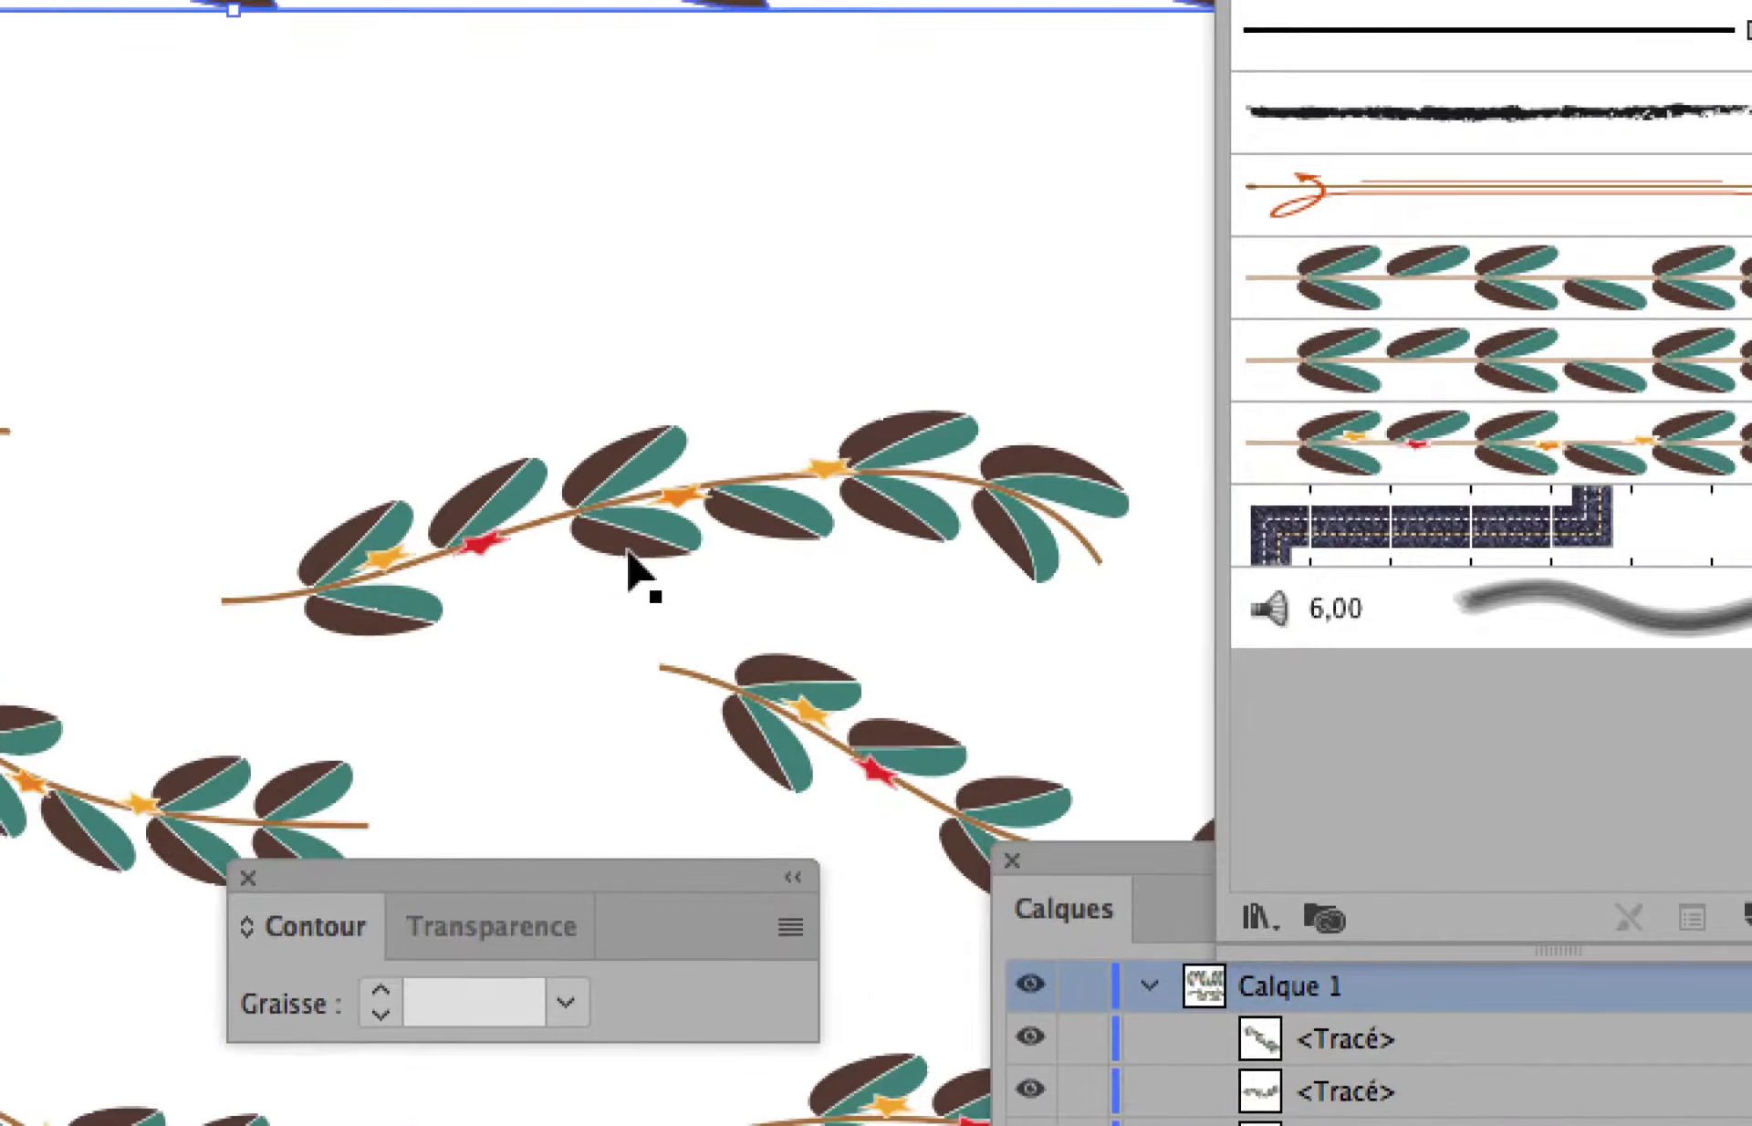
pyautogui.scroll(2, 730, 624)
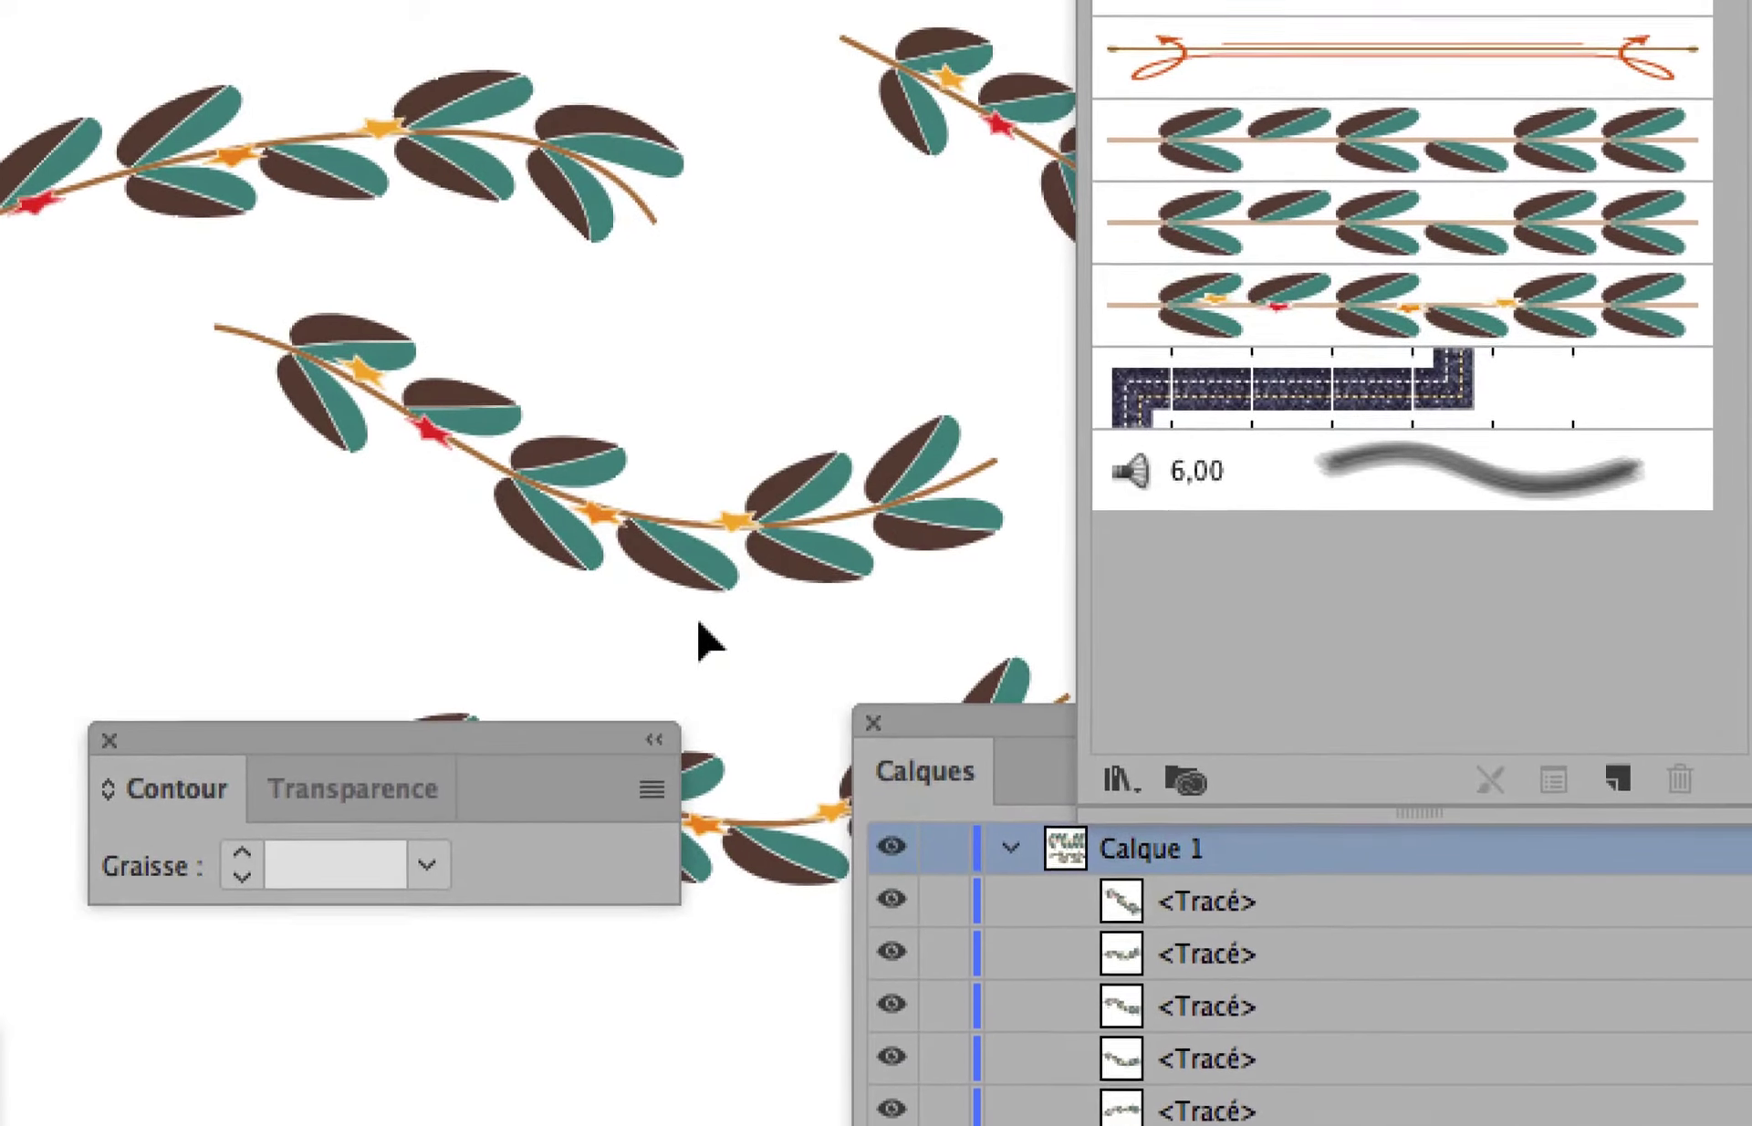
pyautogui.scroll(-1, 624, 630)
pyautogui.scroll(2, 337, 596)
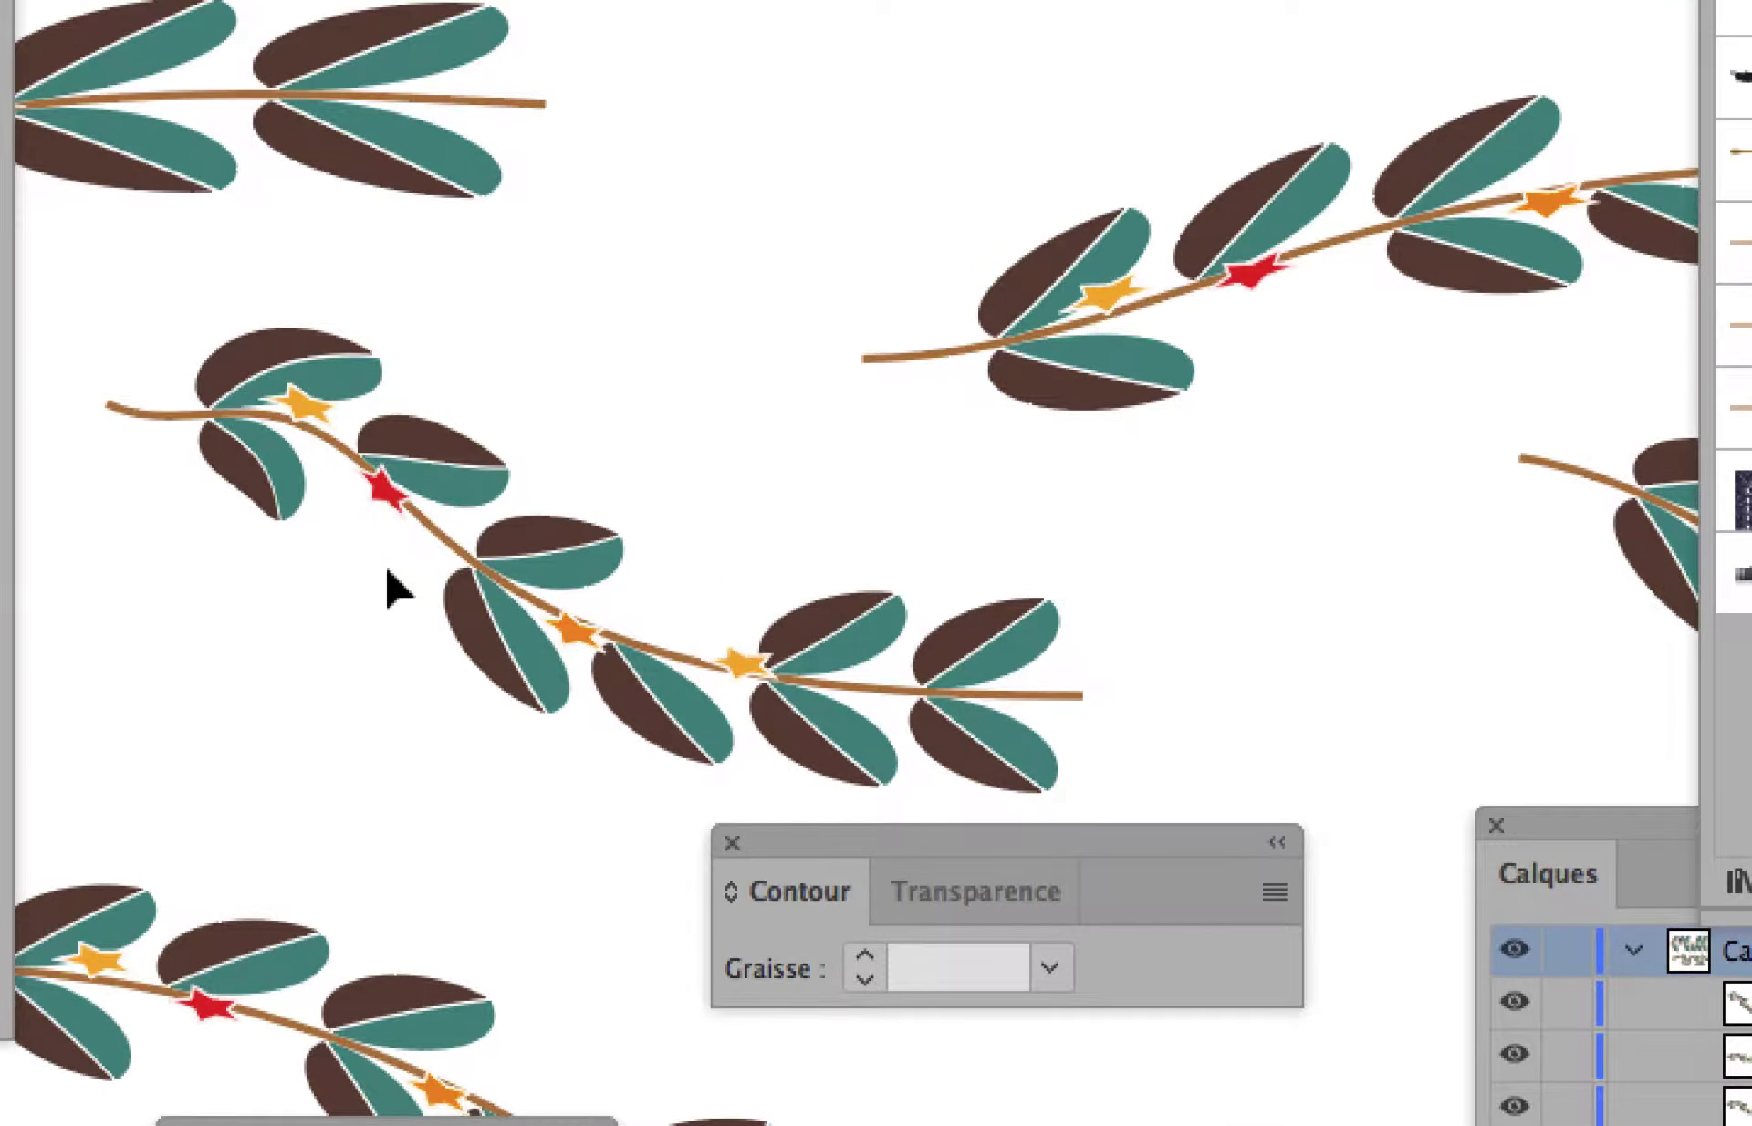
pyautogui.scroll(-1, 336, 596)
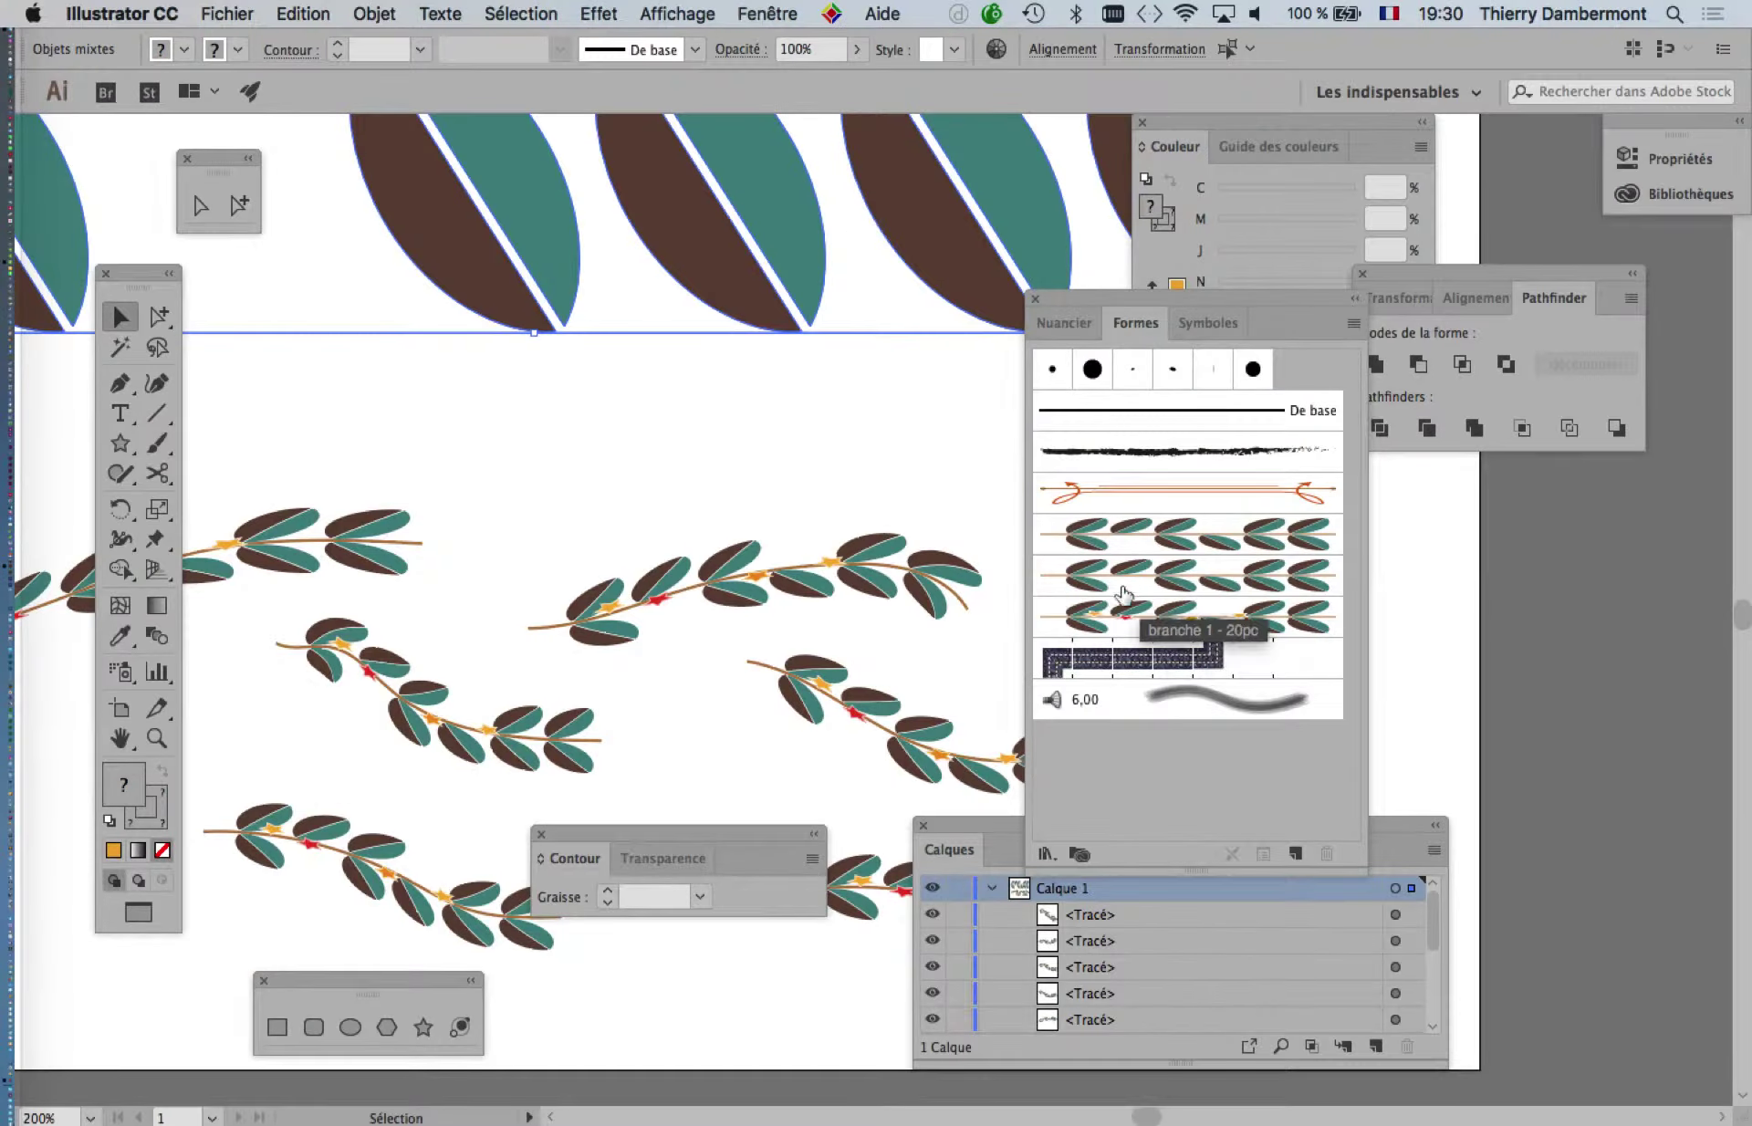
pyautogui.scroll(-2, 867, 637)
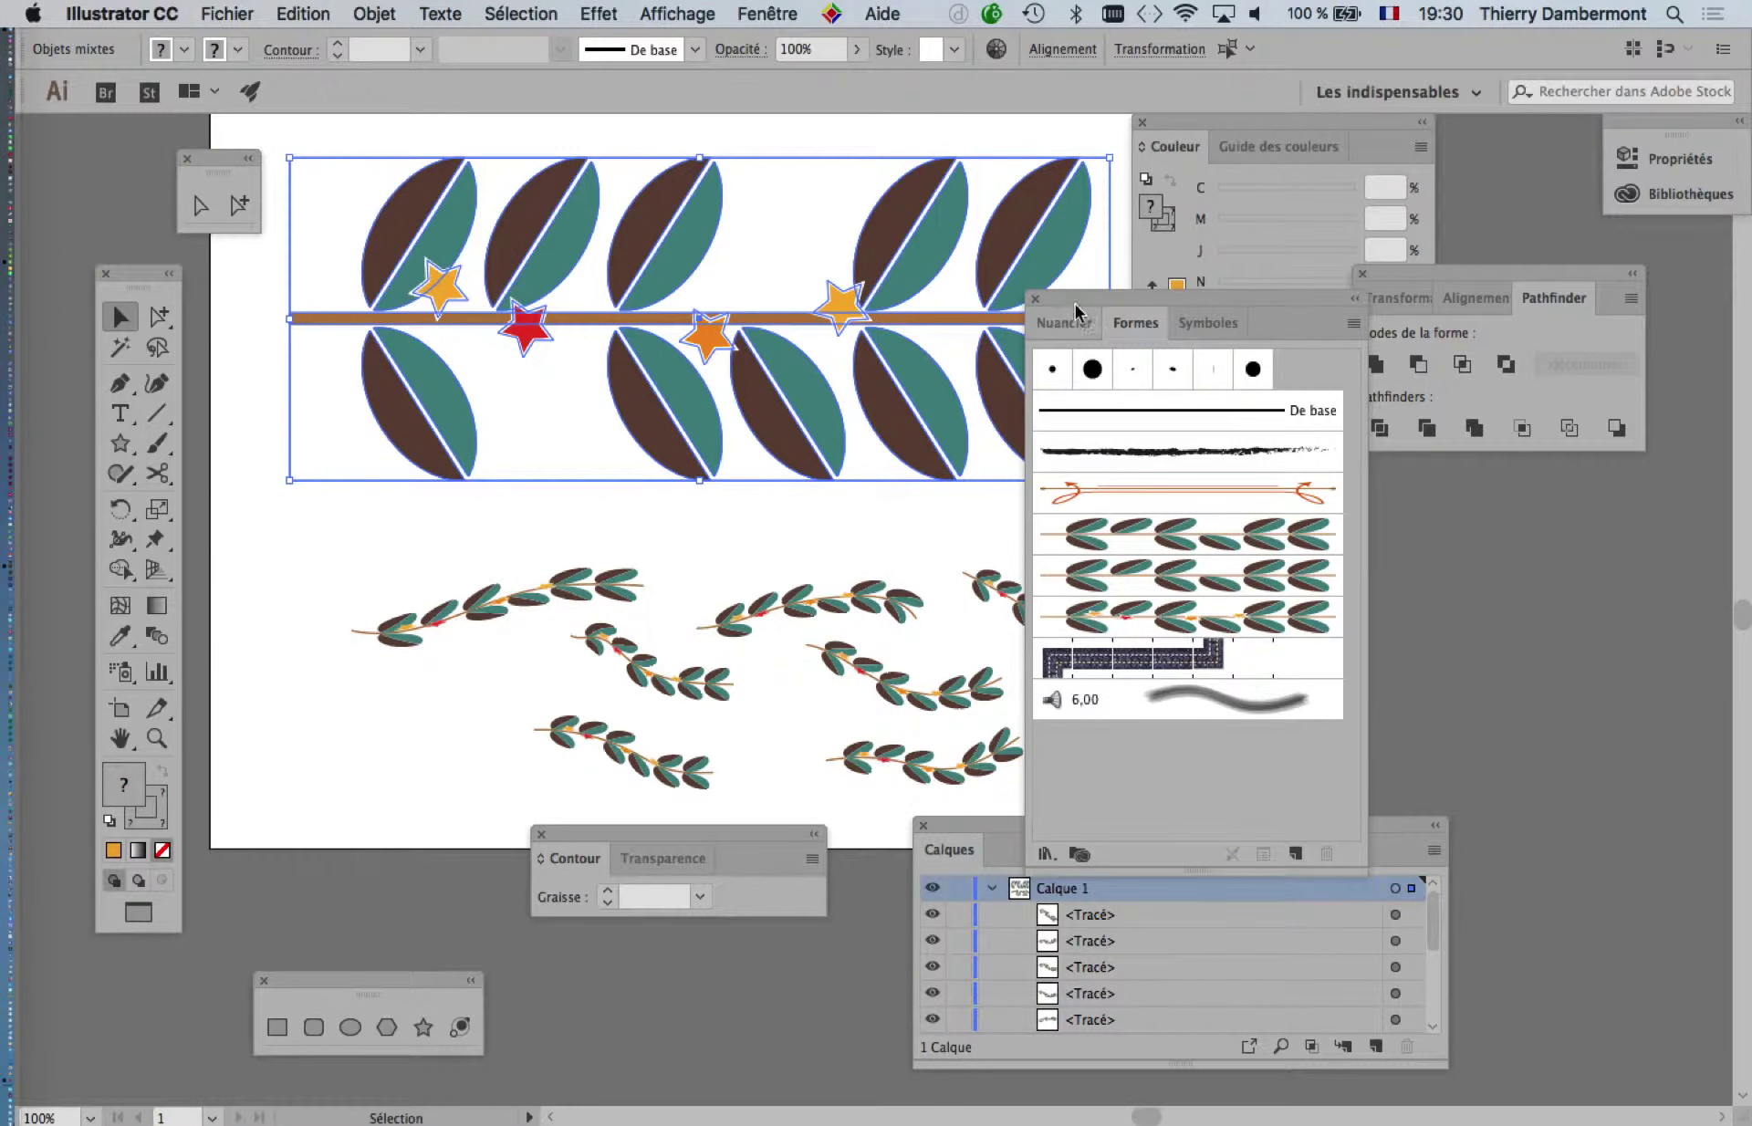
# - Clear the panels off the artboard and move the large starred branch up so most of it lies above the artboard
pyautogui.moveTo(1075, 310); pyautogui.dragTo(1316, 249)
pyautogui.moveTo(983, 832); pyautogui.dragTo(1287, 917)
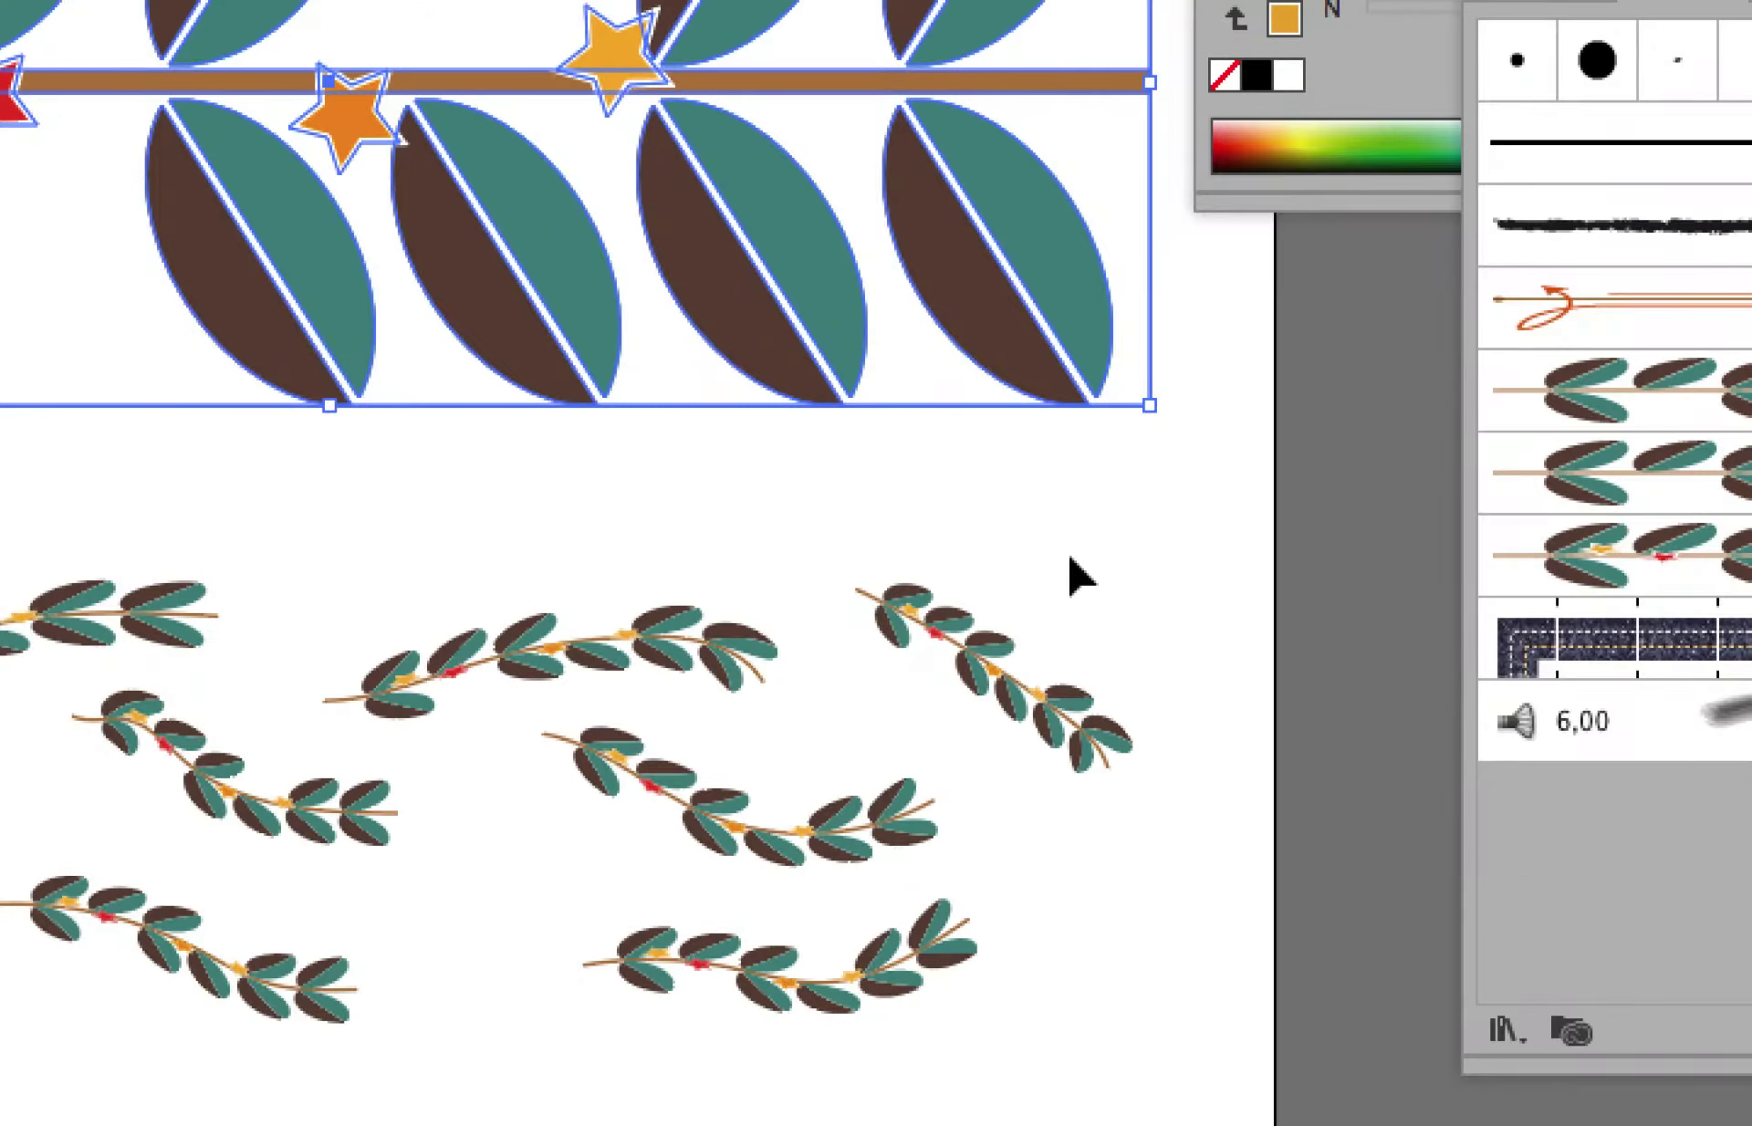
pyautogui.scroll(5, 745, 590)
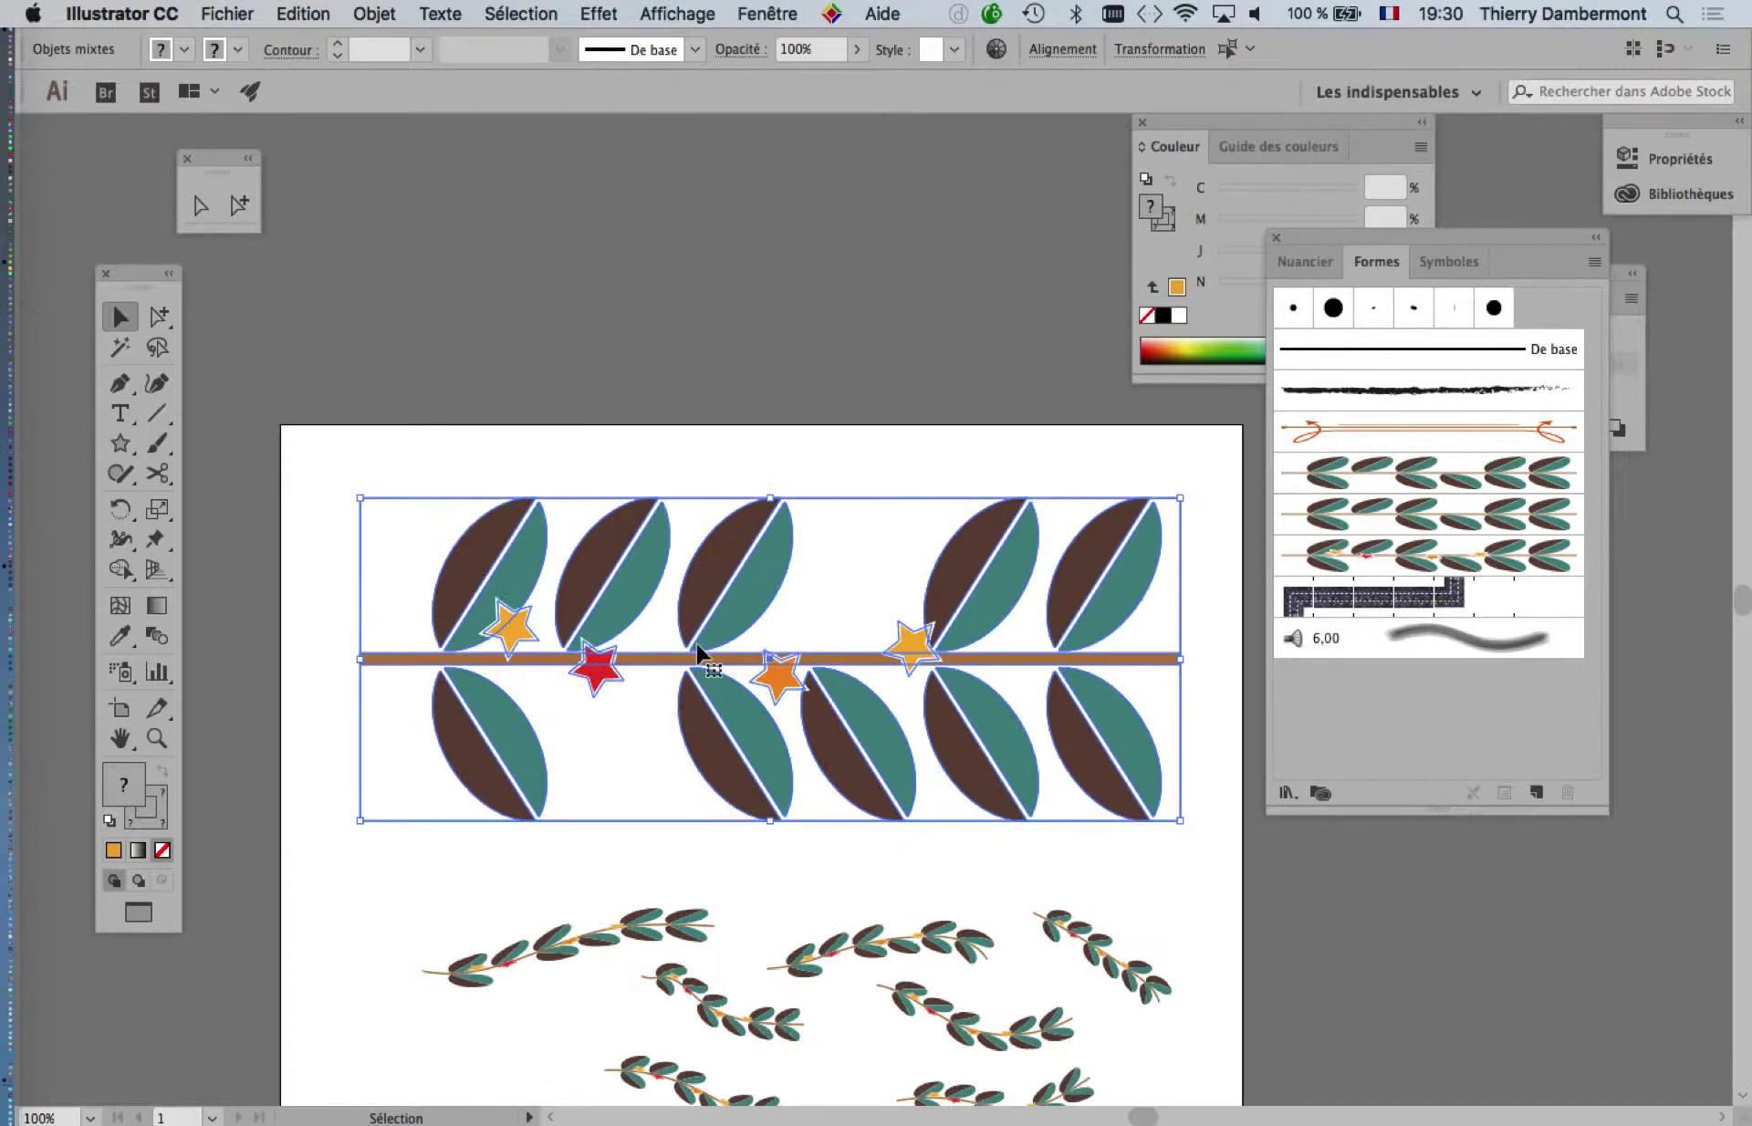
pyautogui.moveTo(746, 252); pyautogui.dragTo(745, 253)
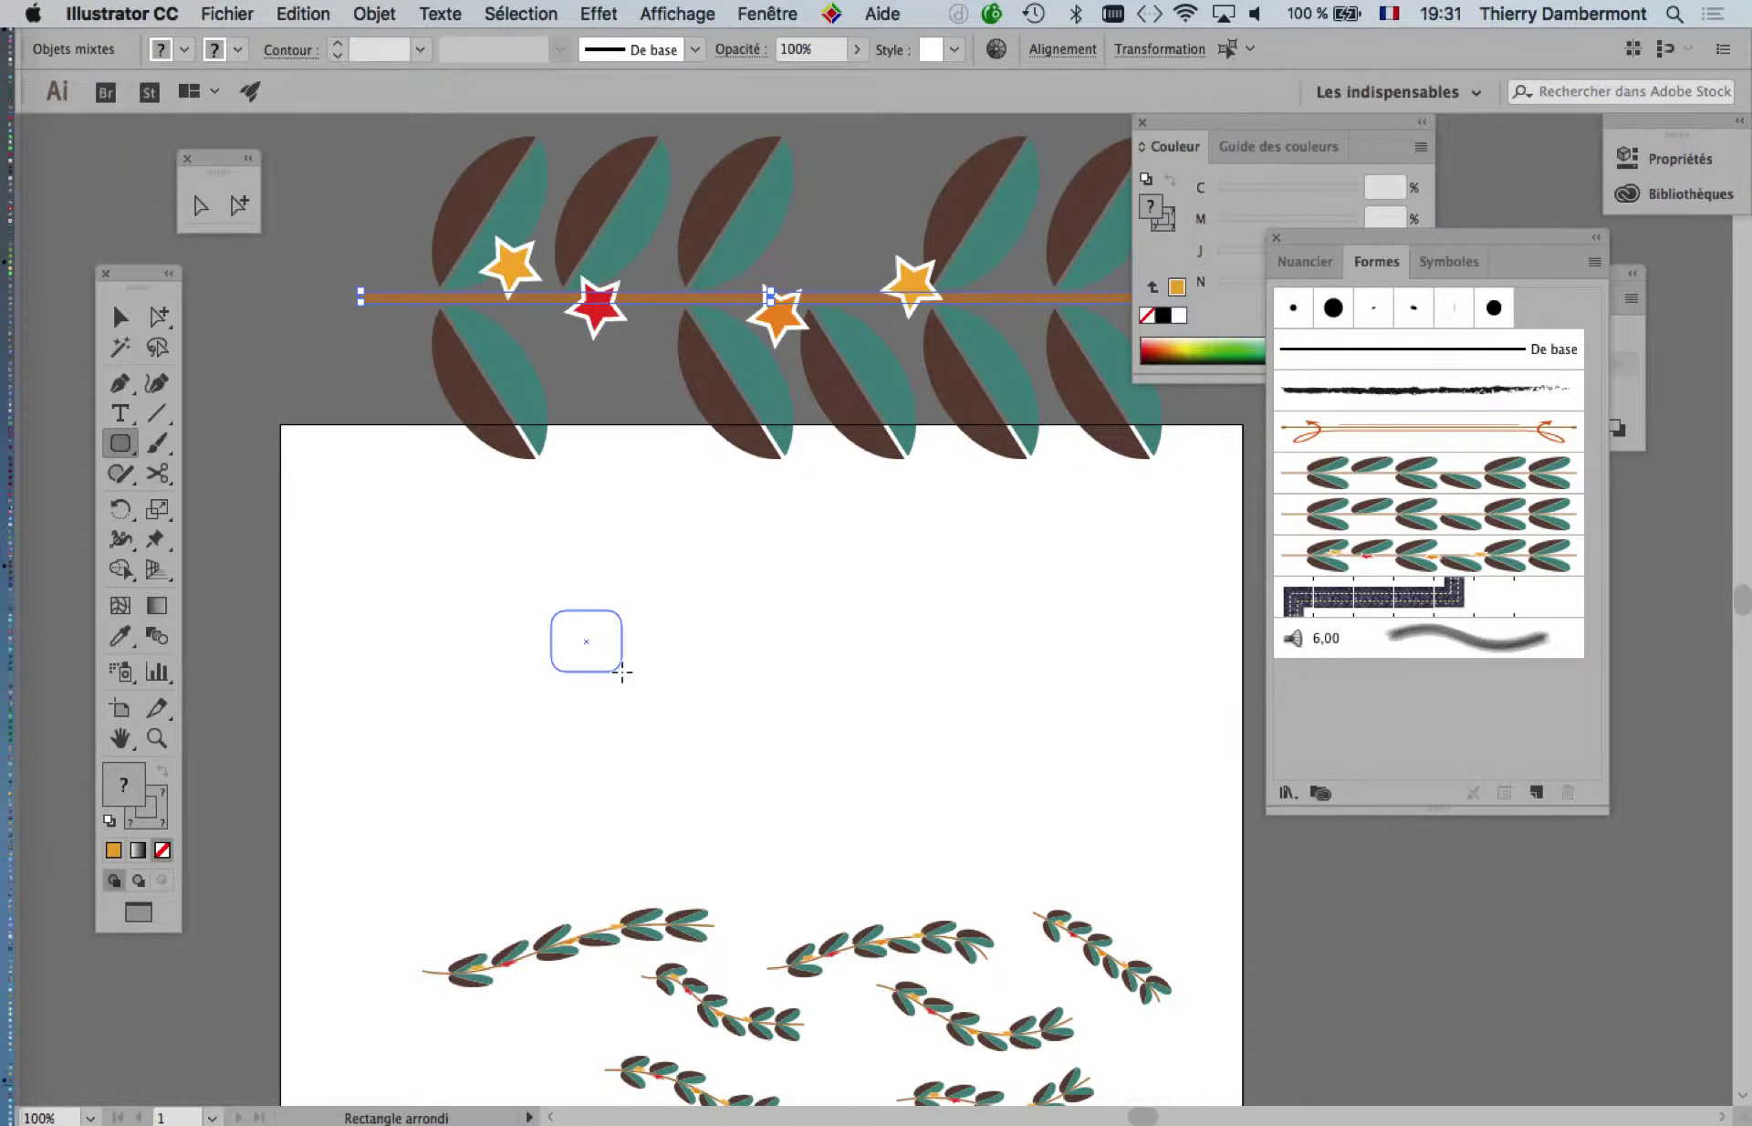
# - Draw a small purple-filled rounded rectangle on the artboard and add a red duplicate overlapping its lower right corner
pyautogui.moveTo(1339, 294); pyautogui.dragTo(1482, 609)
pyautogui.click(1527, 677)
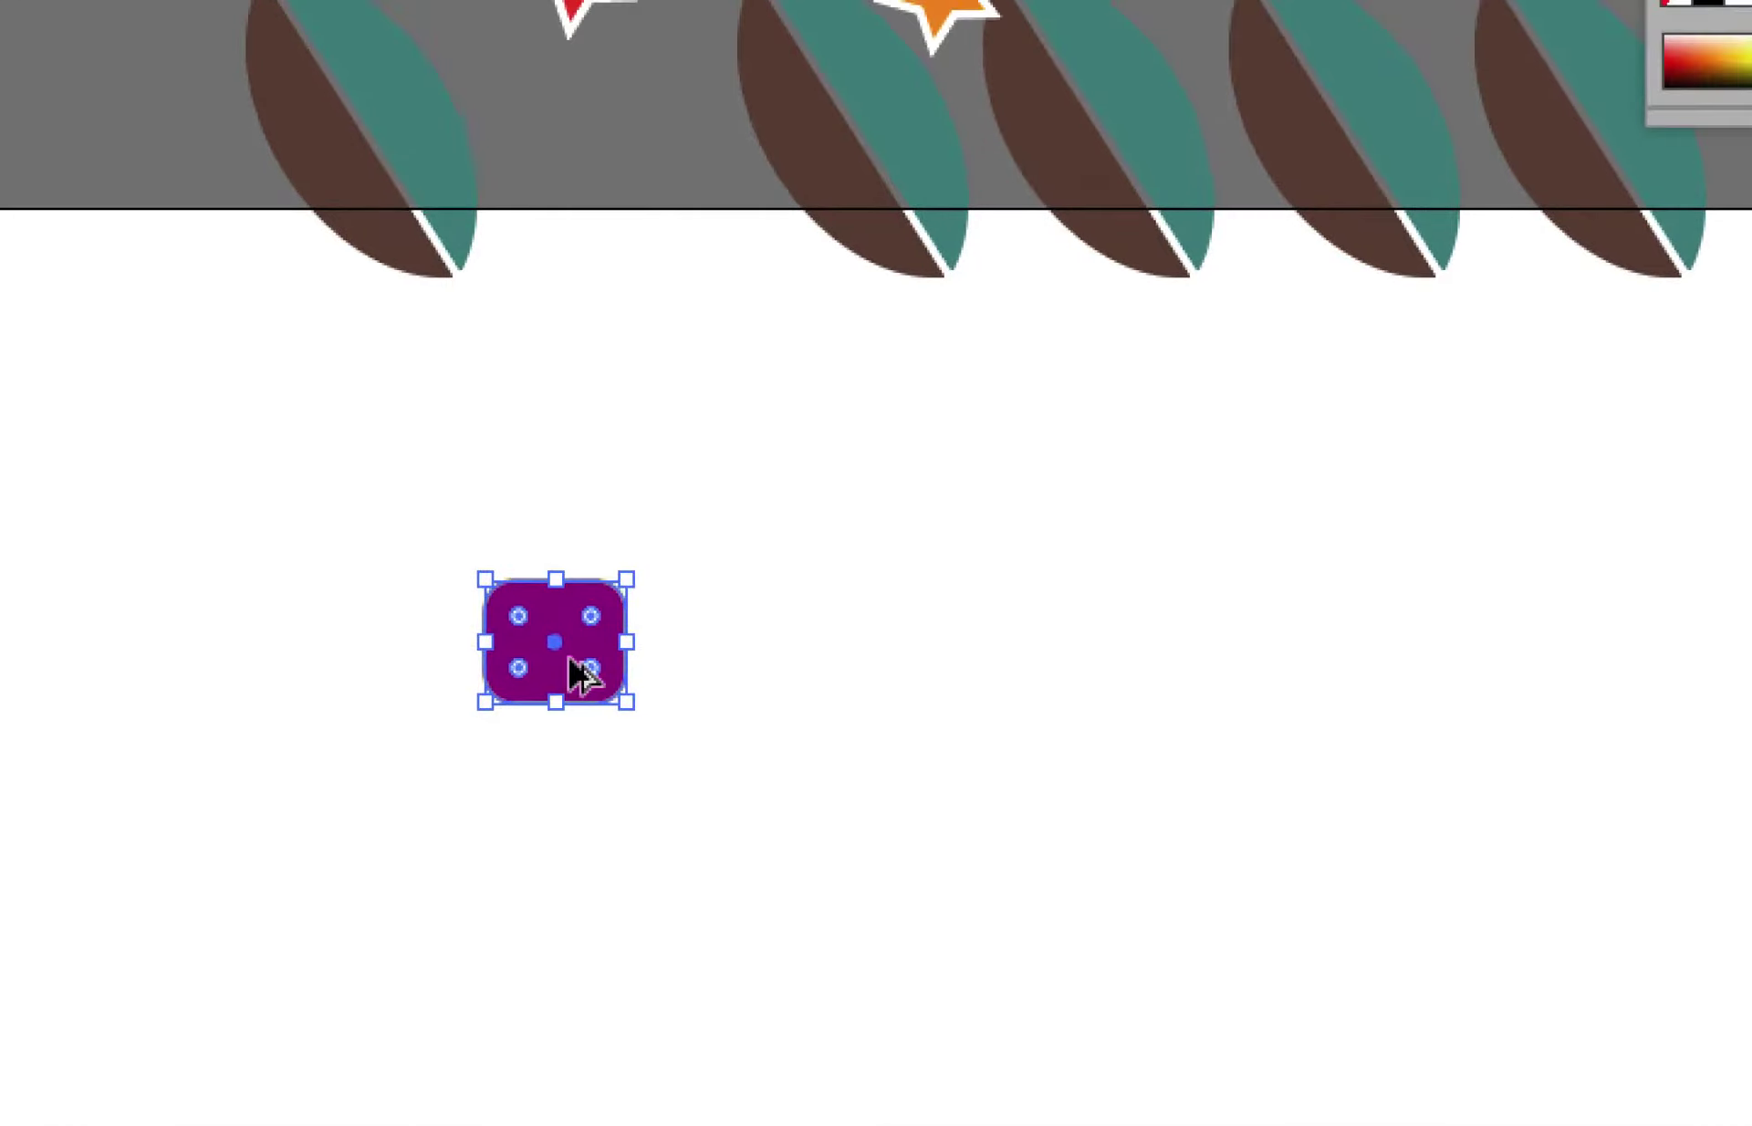
pyautogui.moveTo(613, 656); pyautogui.dragTo(656, 717)
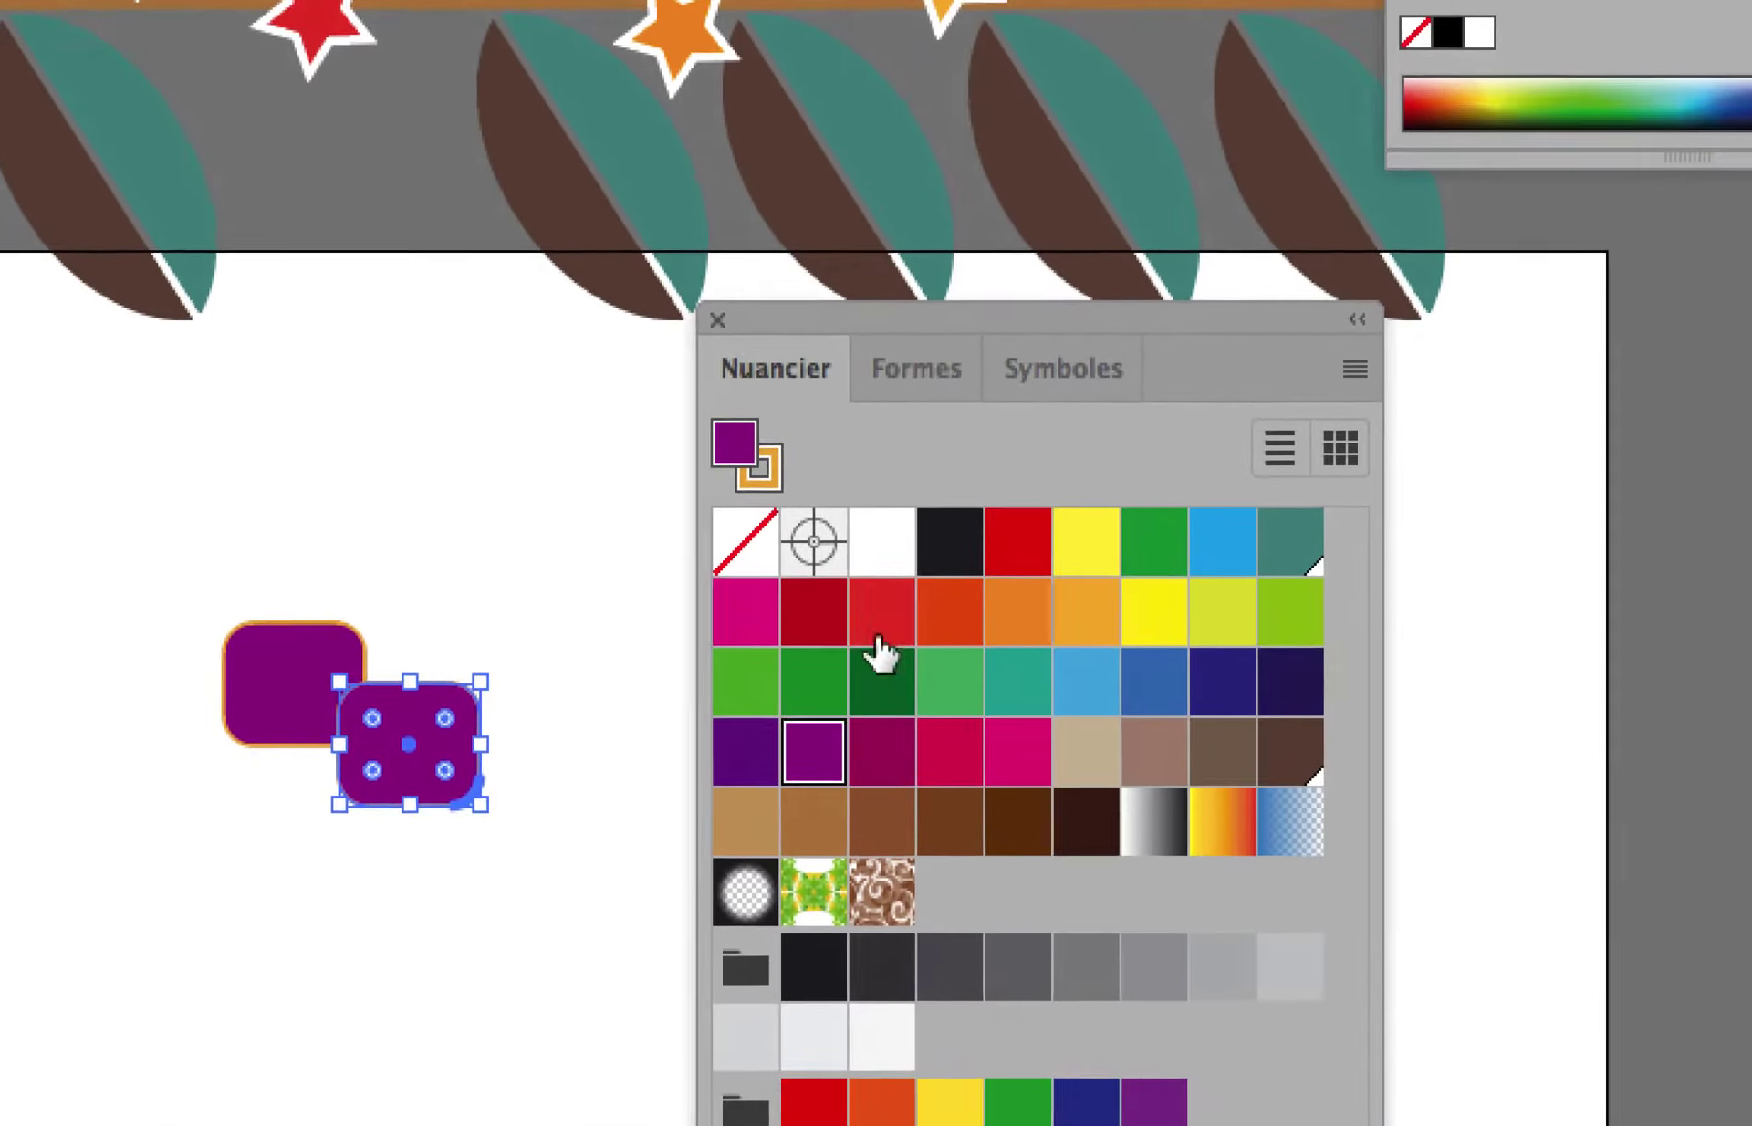
pyautogui.click(1368, 894)
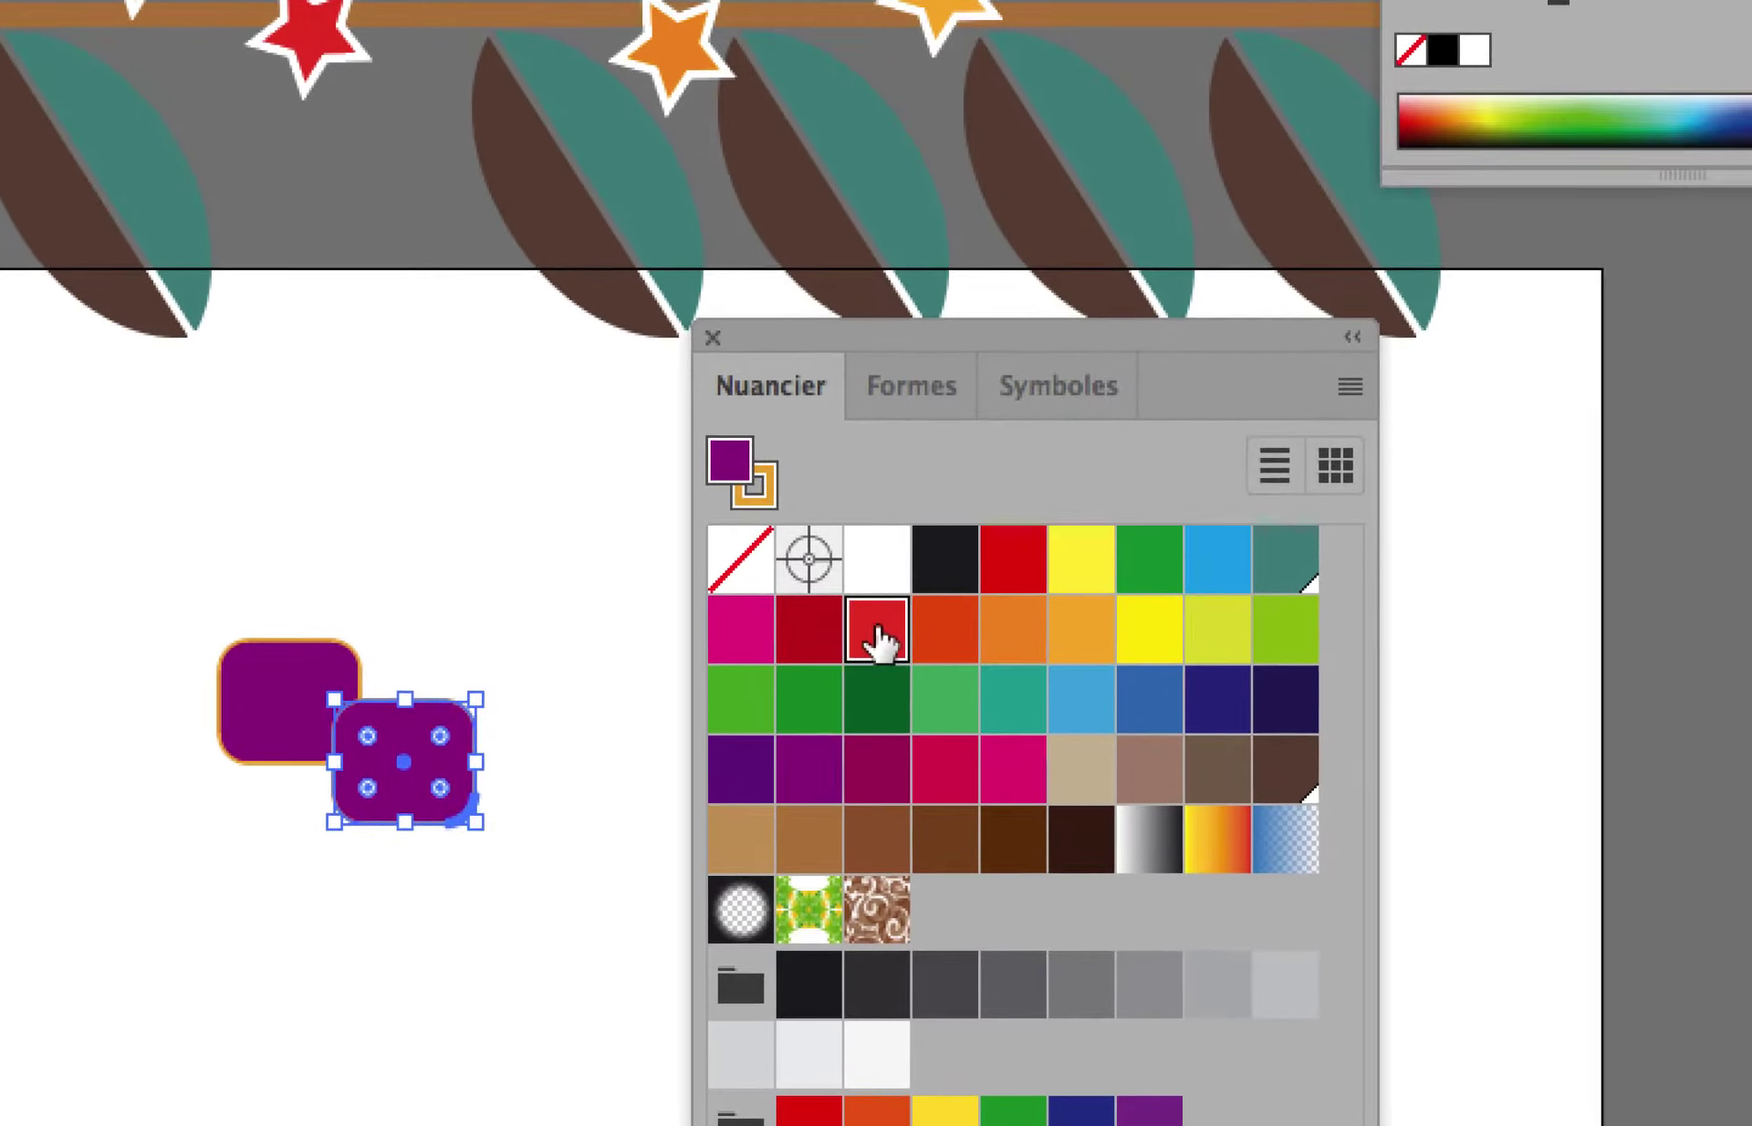
# - Place another rounded rectangle copy at the purple one's lower left corner and fill it orange
pyautogui.moveTo(721, 717); pyautogui.dragTo(500, 737)
pyautogui.moveTo(642, 708); pyautogui.dragTo(642, 709)
pyautogui.click(1583, 504)
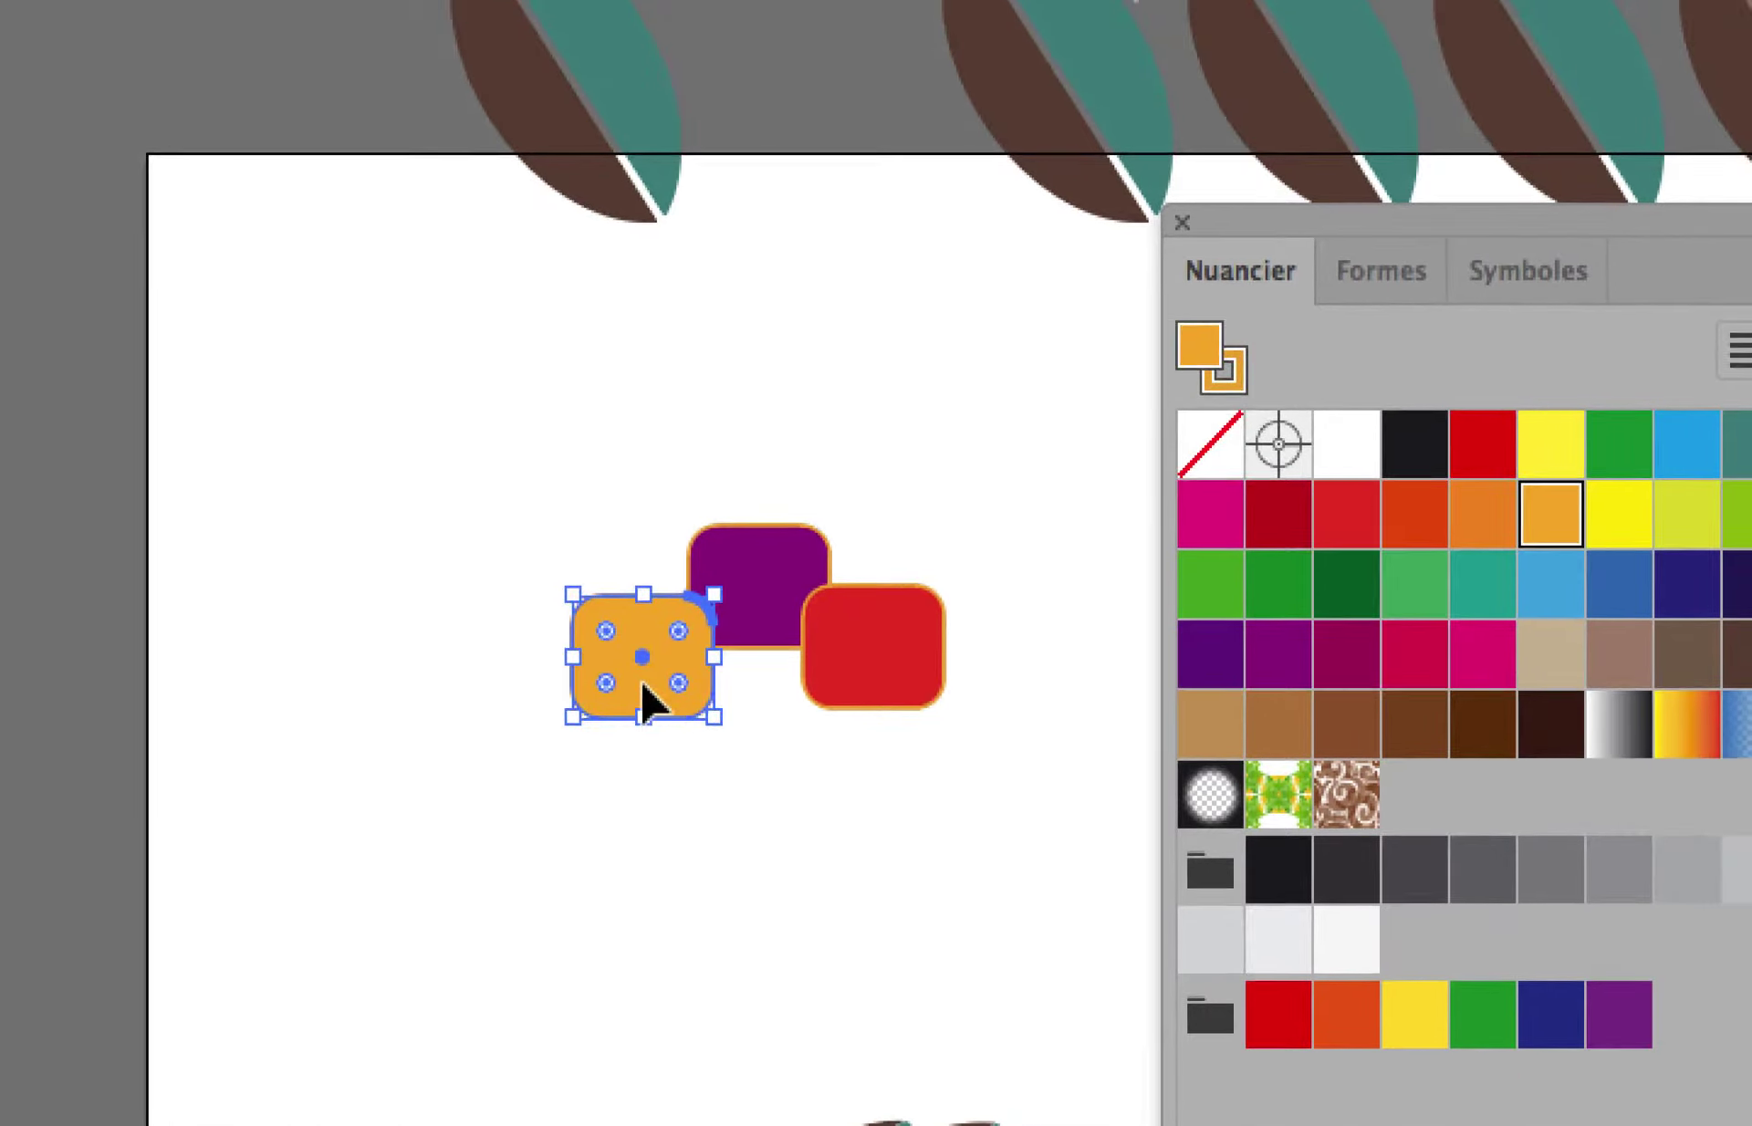
# - Add a green copy of the rounded rectangle at the orange one's upper left and a blue copy at the red one's upper right
pyautogui.moveTo(704, 681); pyautogui.dragTo(648, 677)
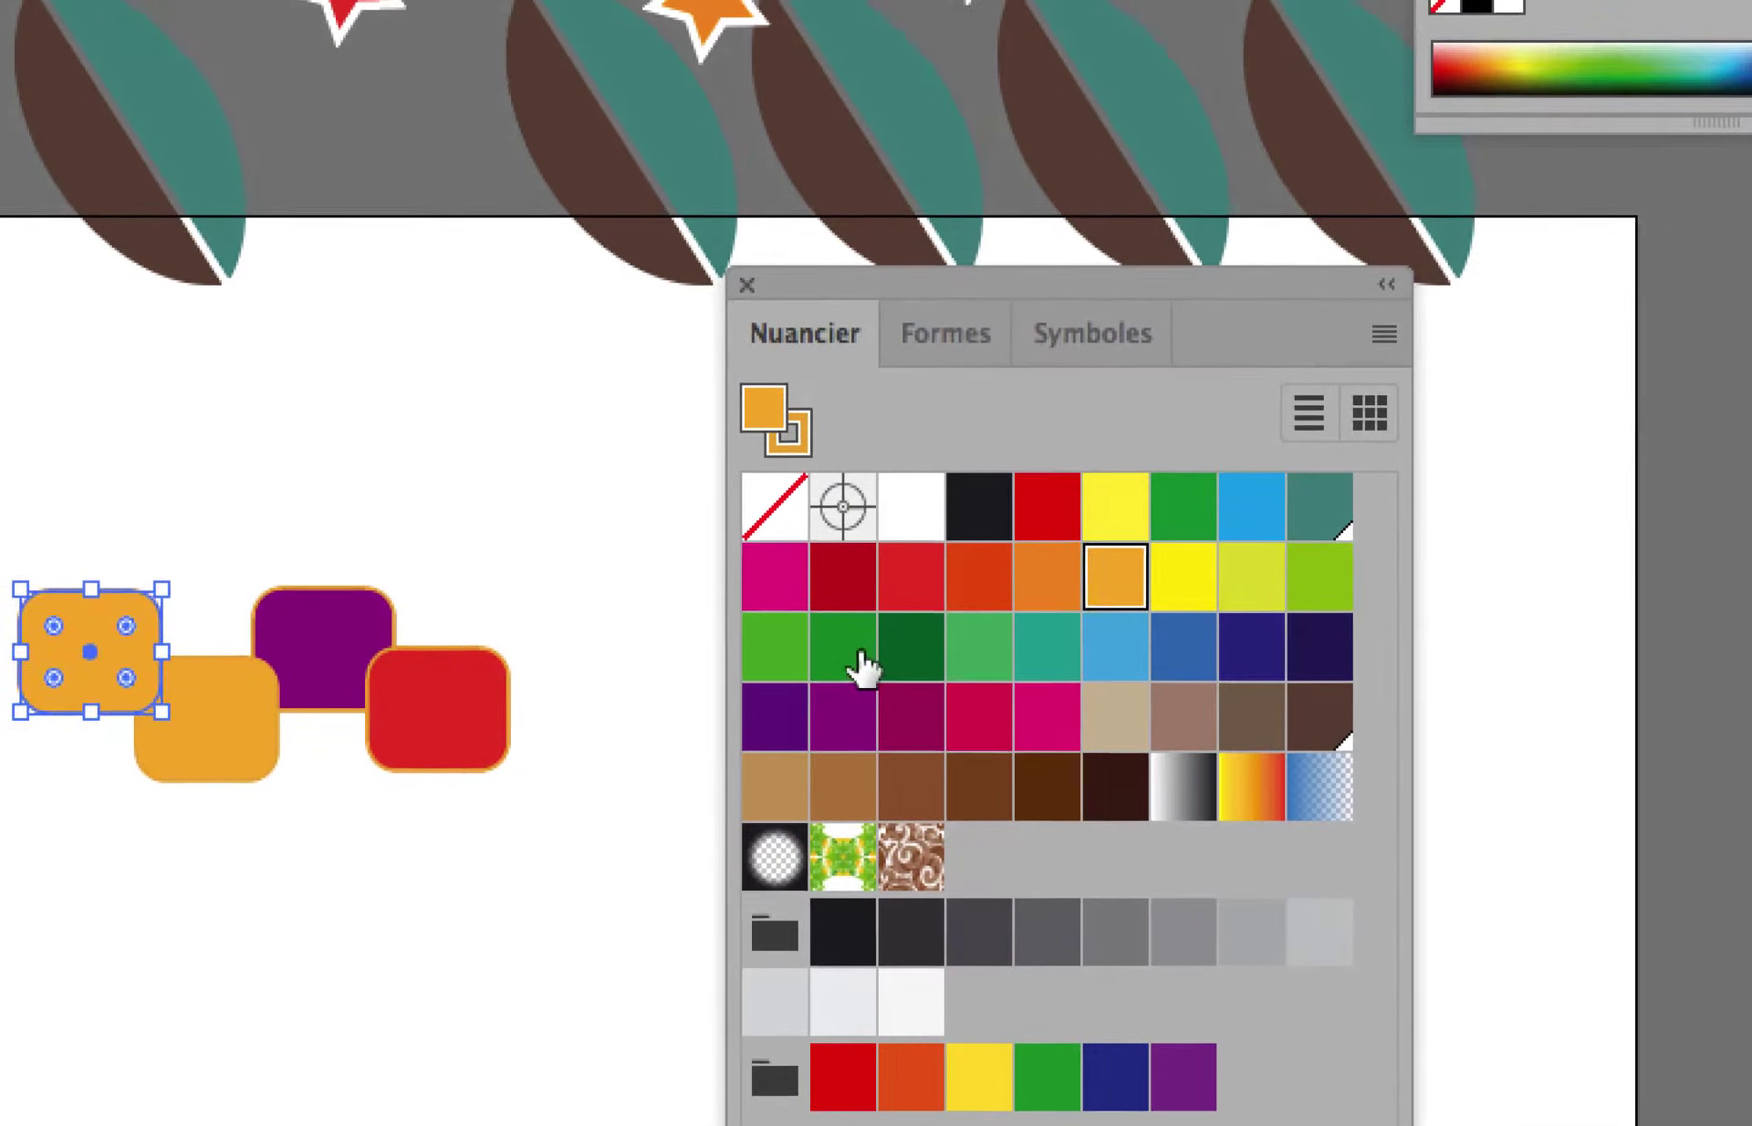
pyautogui.click(1390, 626)
pyautogui.moveTo(138, 683); pyautogui.dragTo(578, 695)
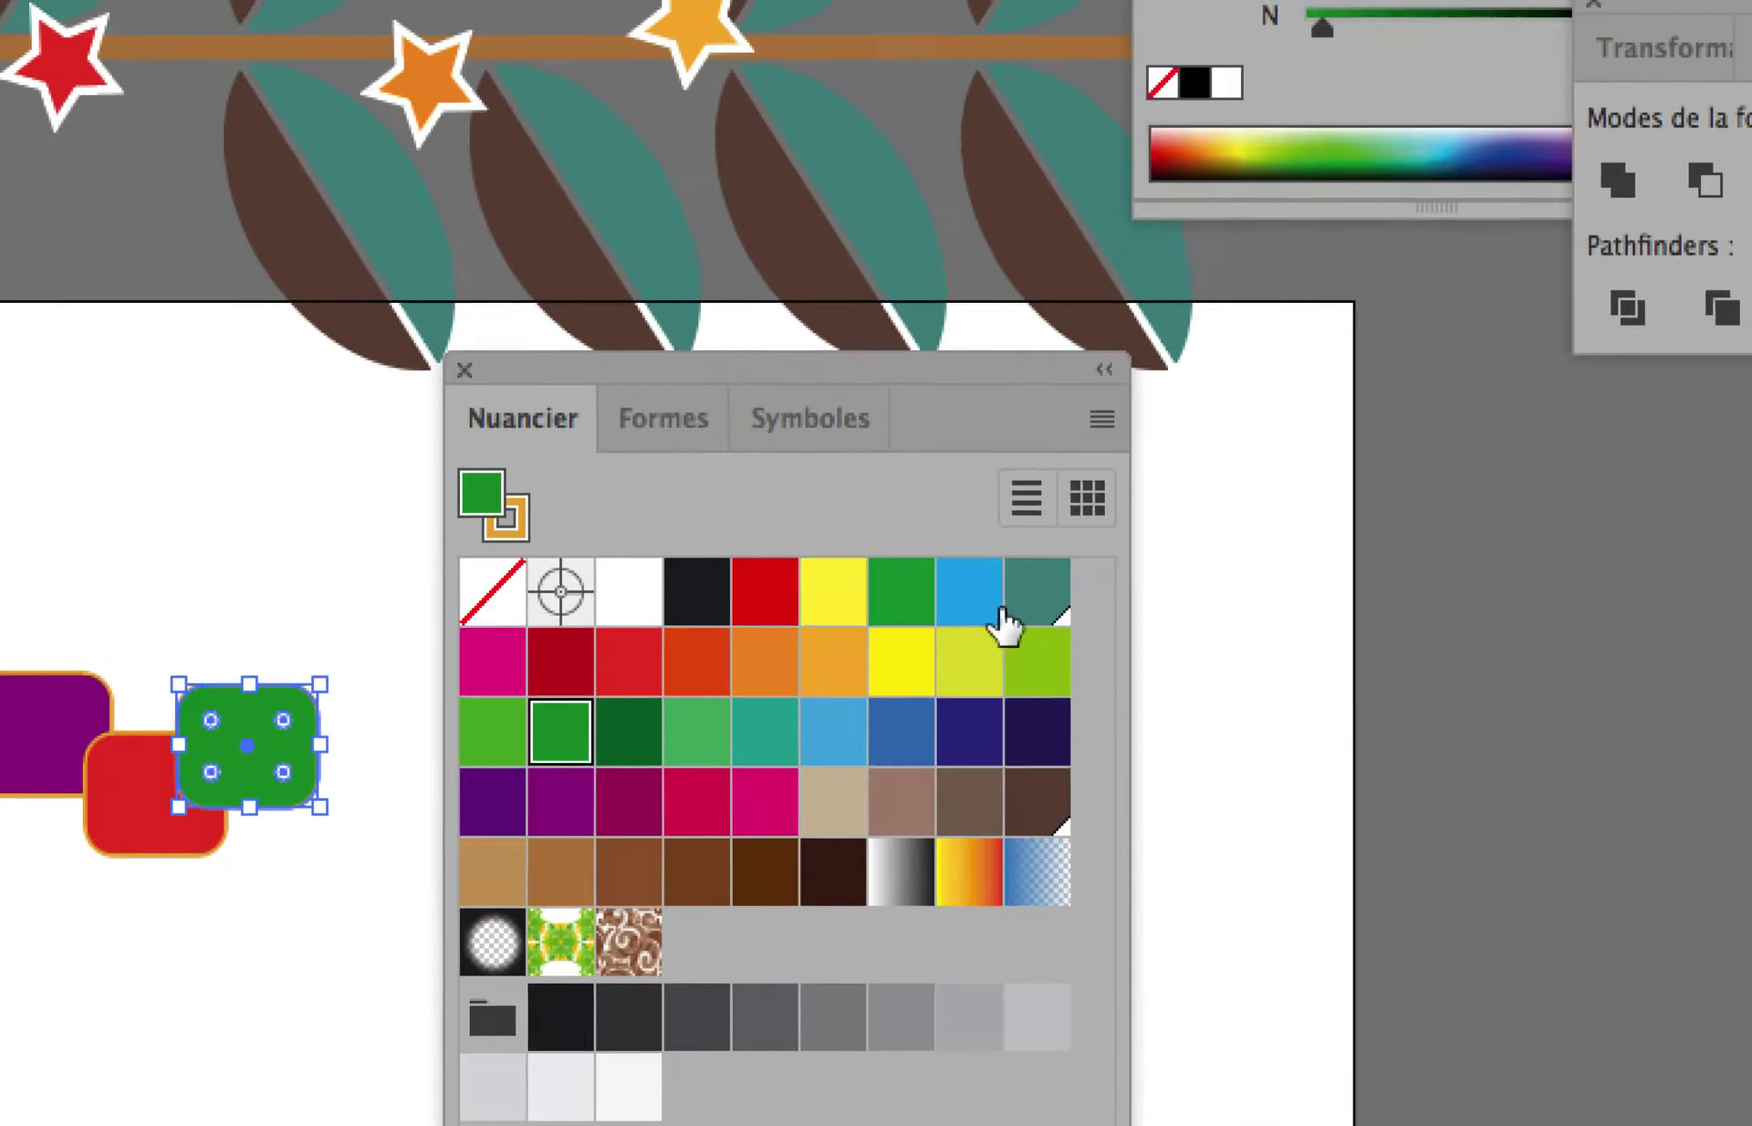
pyautogui.click(1463, 497)
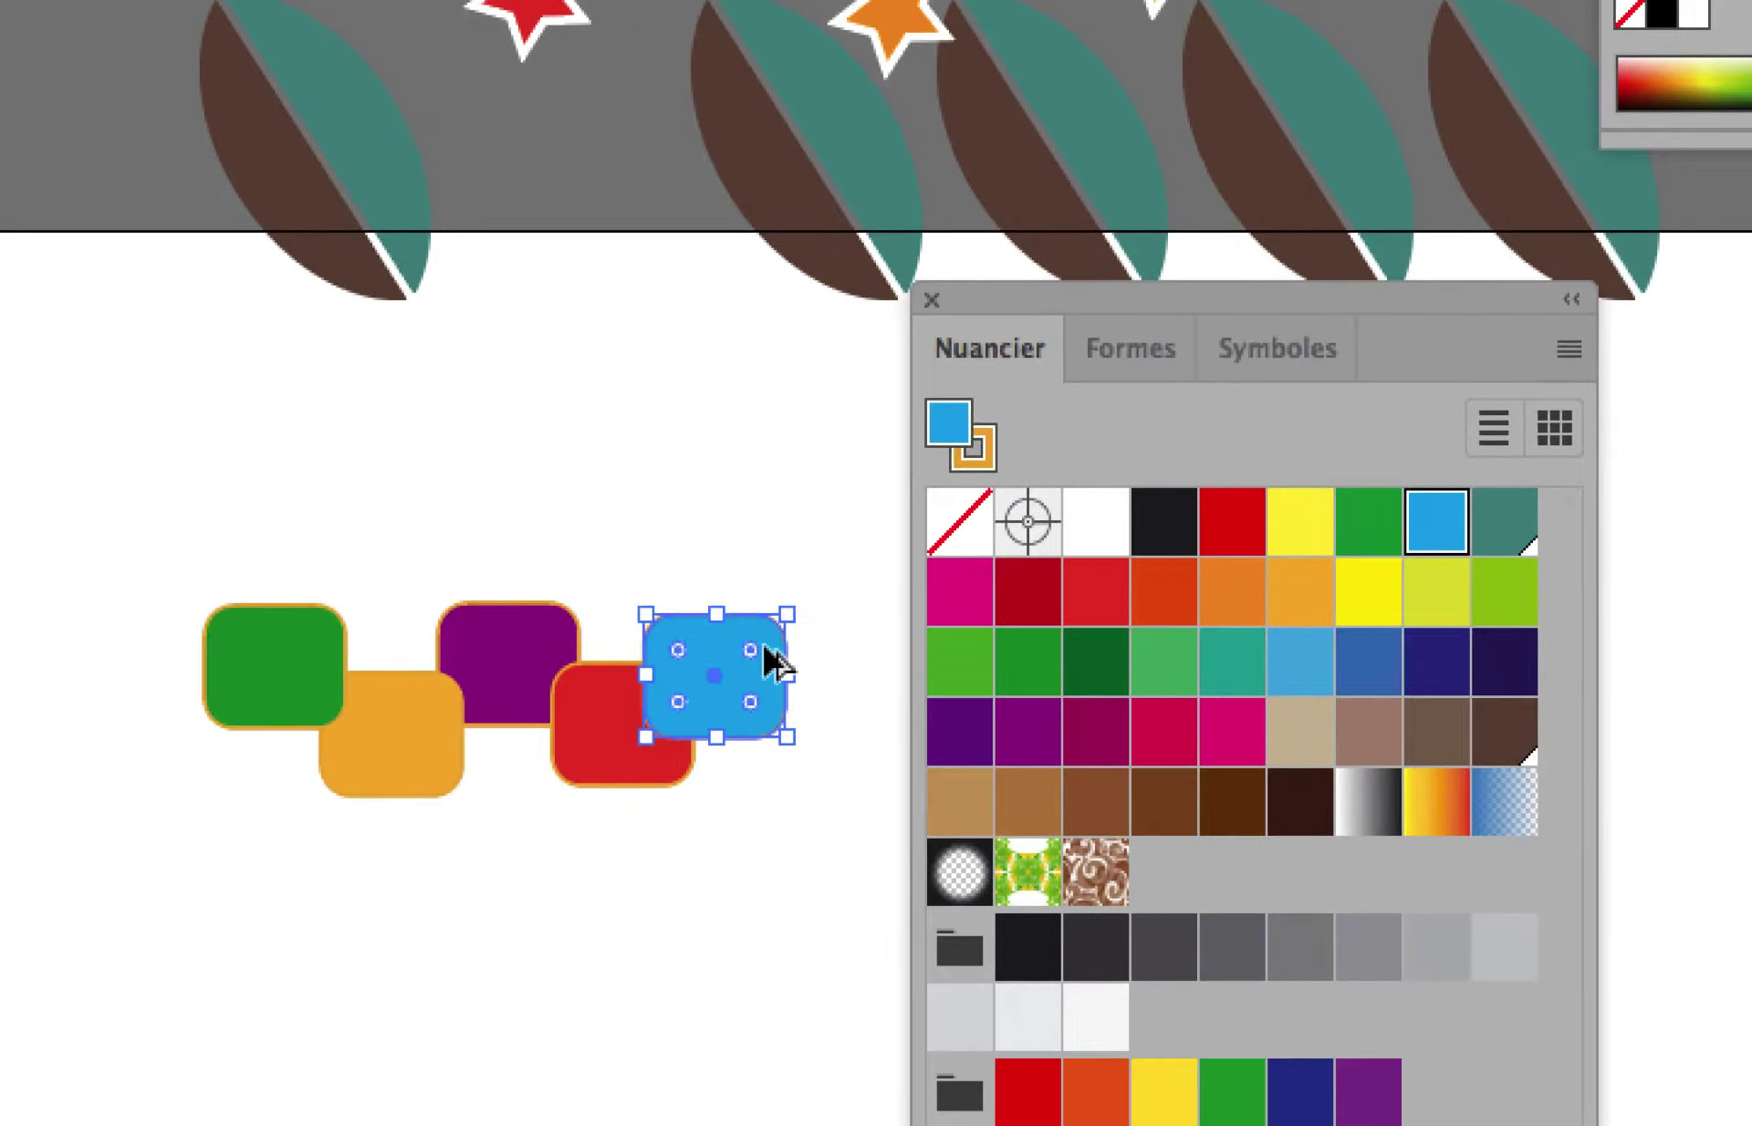
# - Place another rounded rectangle copy at the green one's lower left corner and fill it dark navy blue
pyautogui.moveTo(330, 654); pyautogui.dragTo(290, 741)
pyautogui.moveTo(594, 670); pyautogui.dragTo(594, 670)
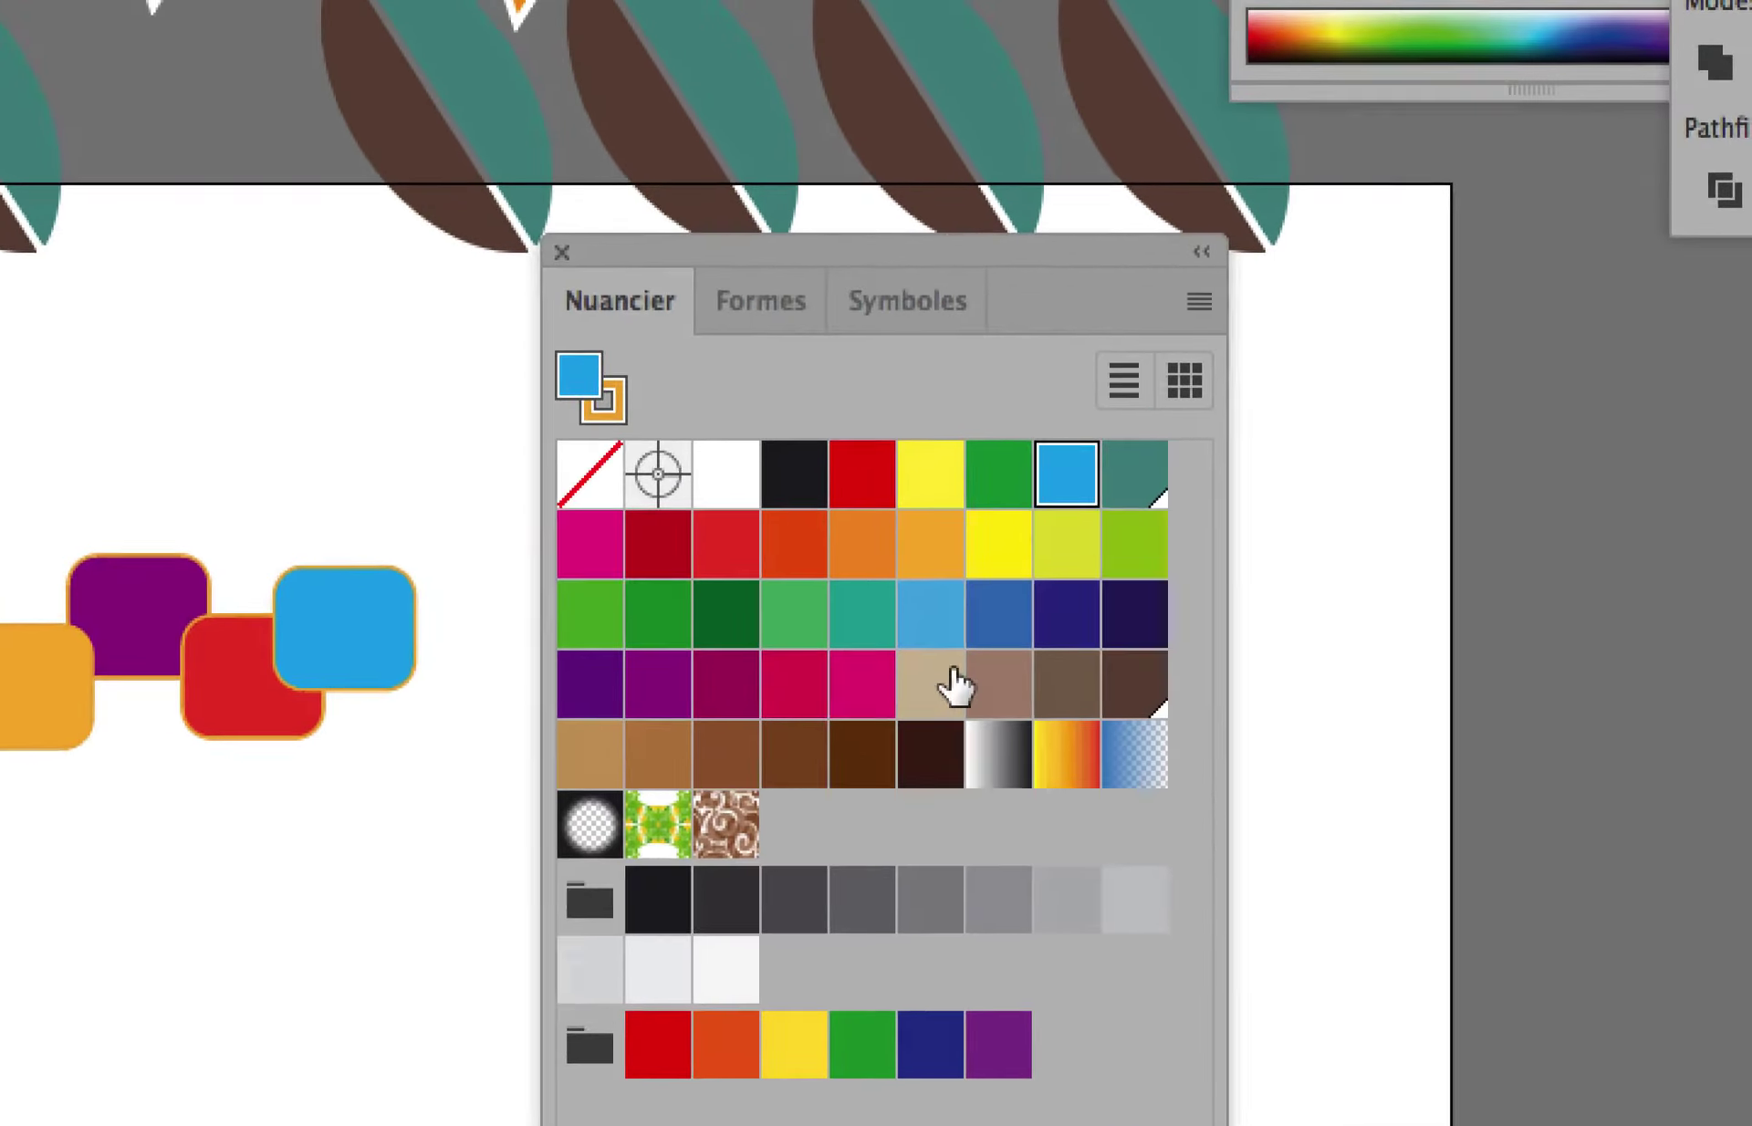
pyautogui.click(1001, 664)
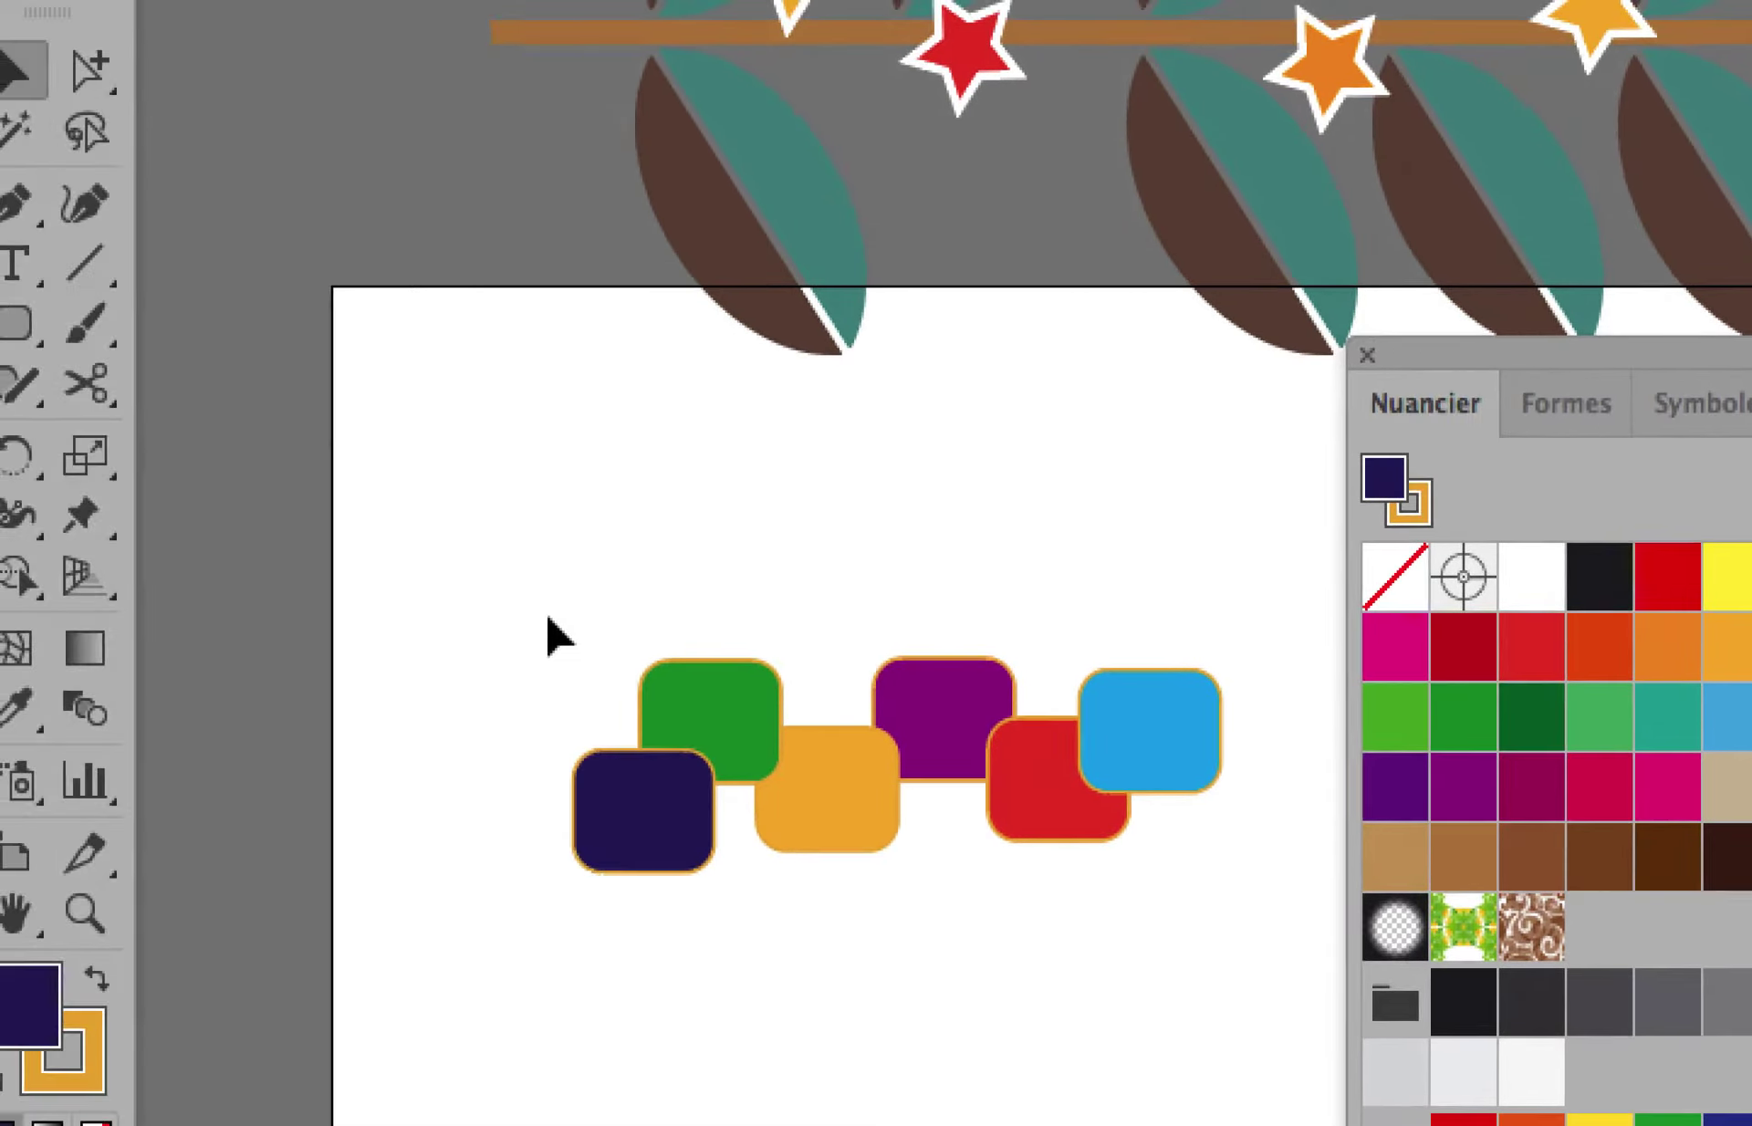
# - Replace the starred branch art brush's artwork with the six coloured rounded rectangles and apply the change to existing strokes
pyautogui.moveTo(210, 621); pyautogui.dragTo(898, 931)
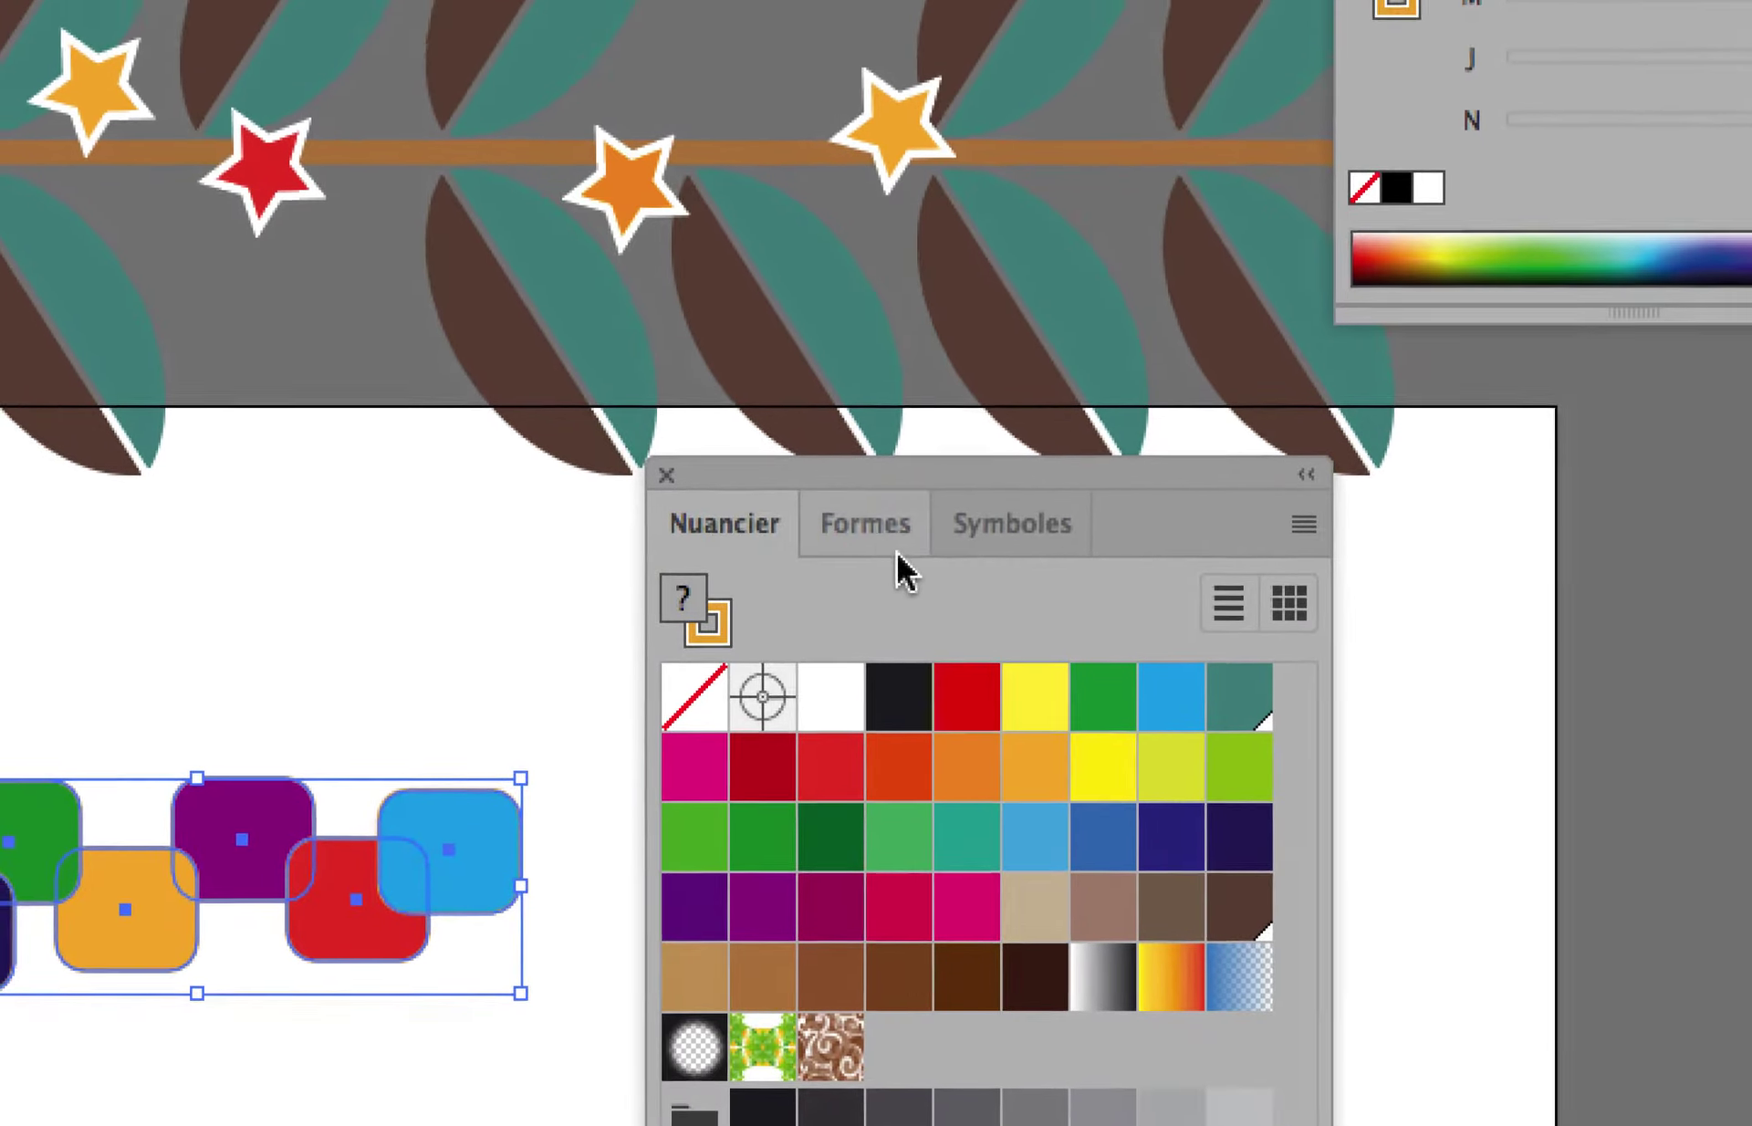
pyautogui.click(1109, 205)
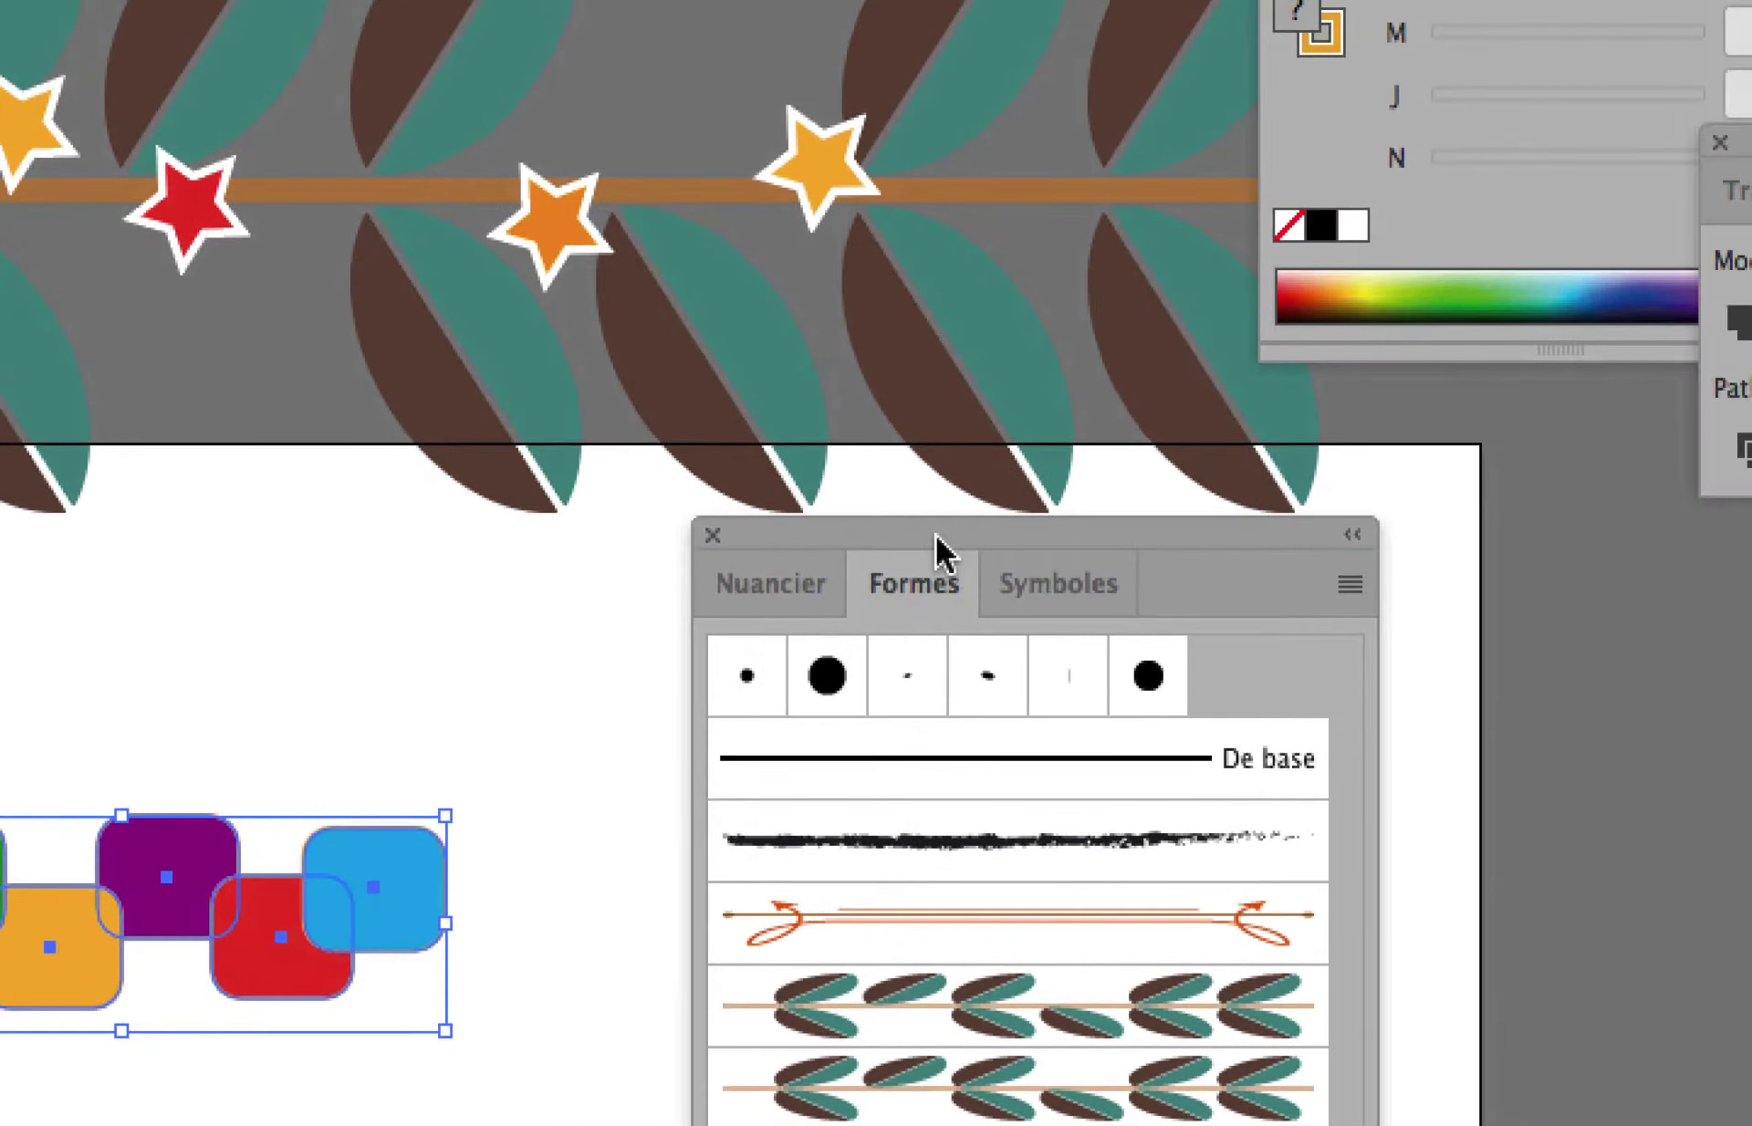
pyautogui.moveTo(935, 535); pyautogui.dragTo(1516, 509)
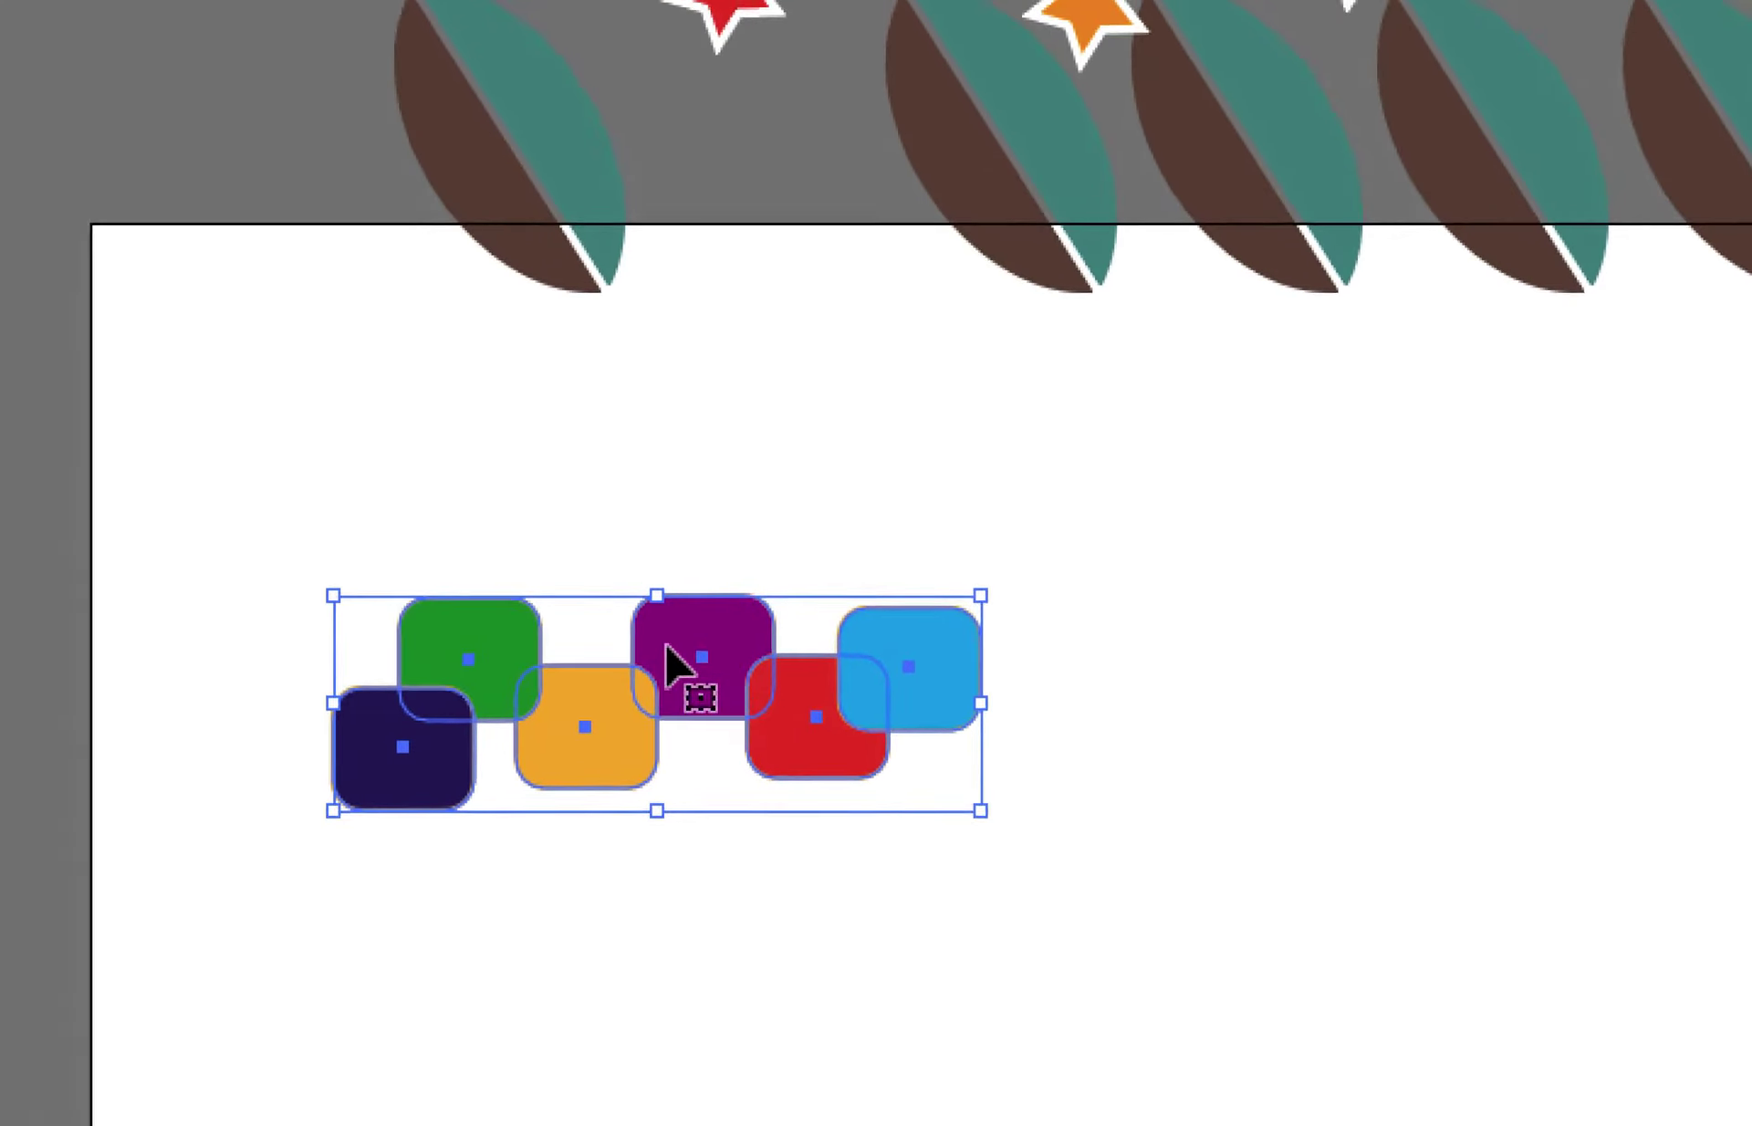
pyautogui.moveTo(662, 641)
pyautogui.mouseDown()
pyautogui.moveTo(1751, 756)
pyautogui.moveTo(1751, 945)
pyautogui.mouseUp()
pyautogui.moveTo(1142, 745); pyautogui.dragTo(1143, 745)
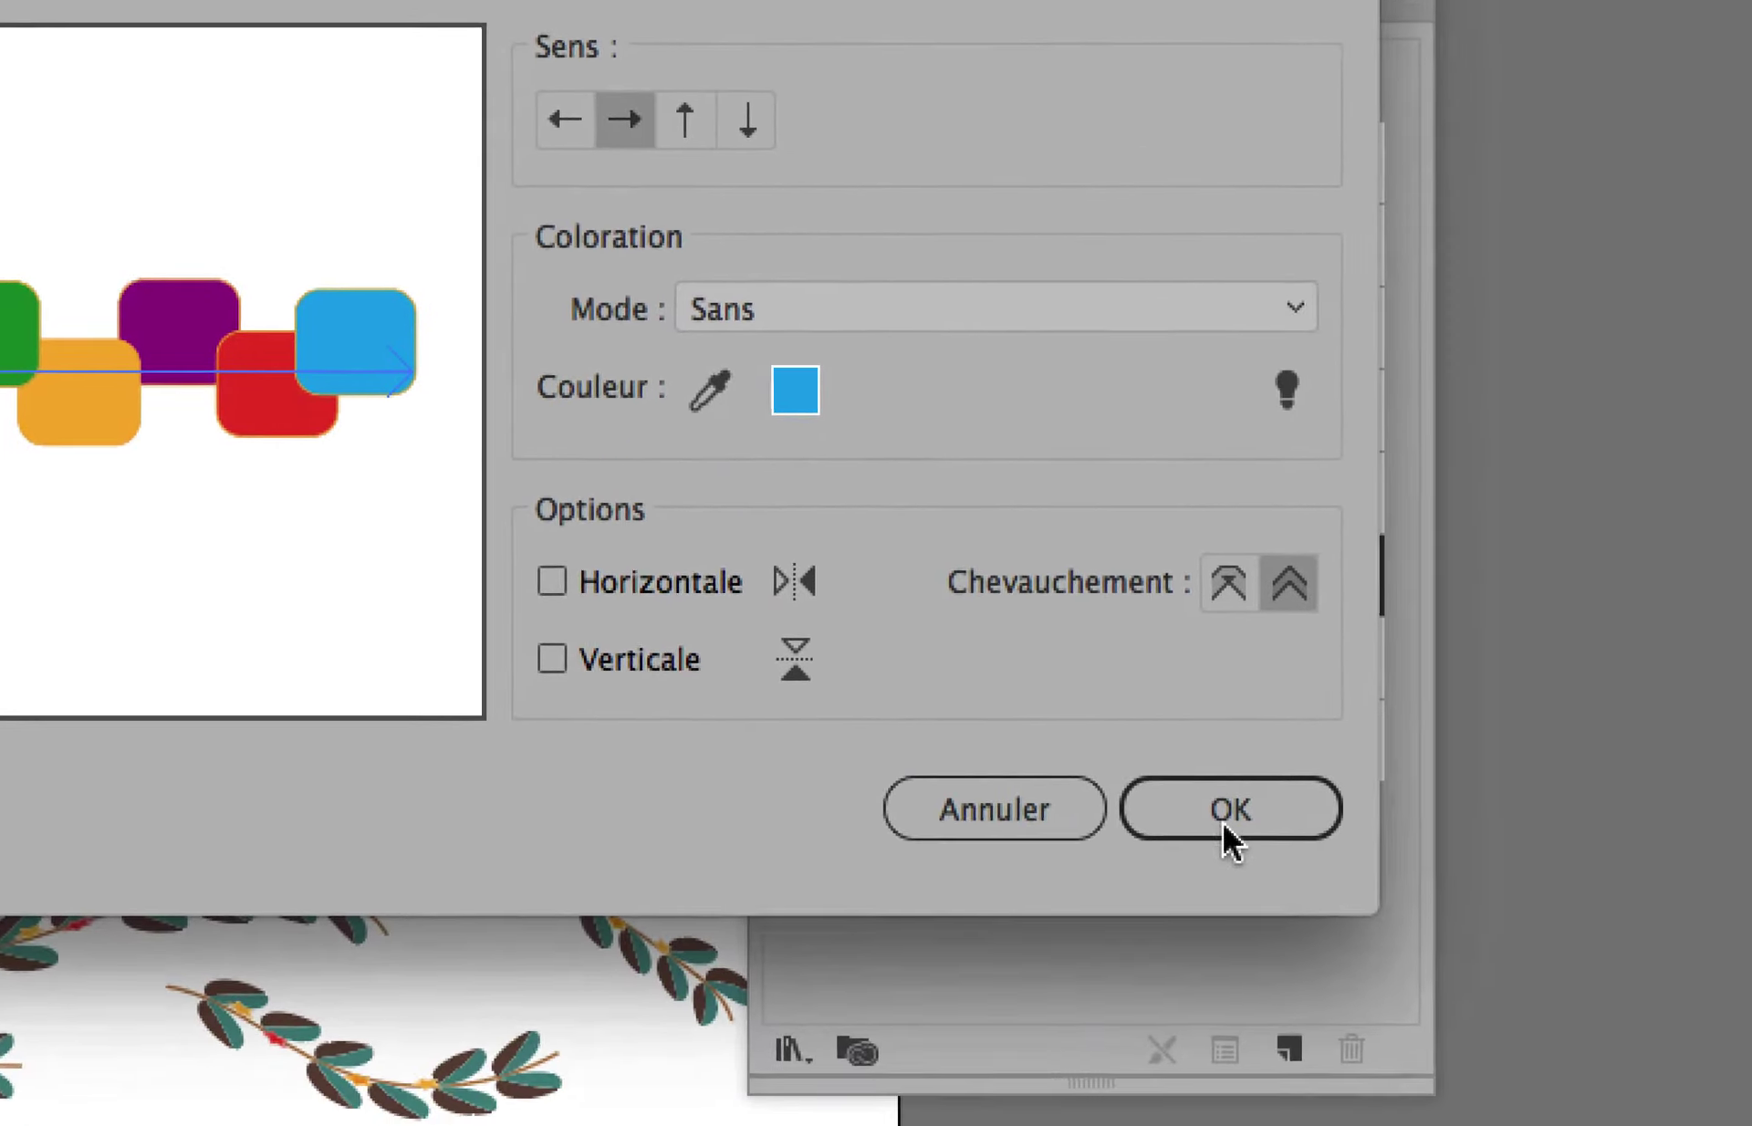
pyautogui.click(1229, 817)
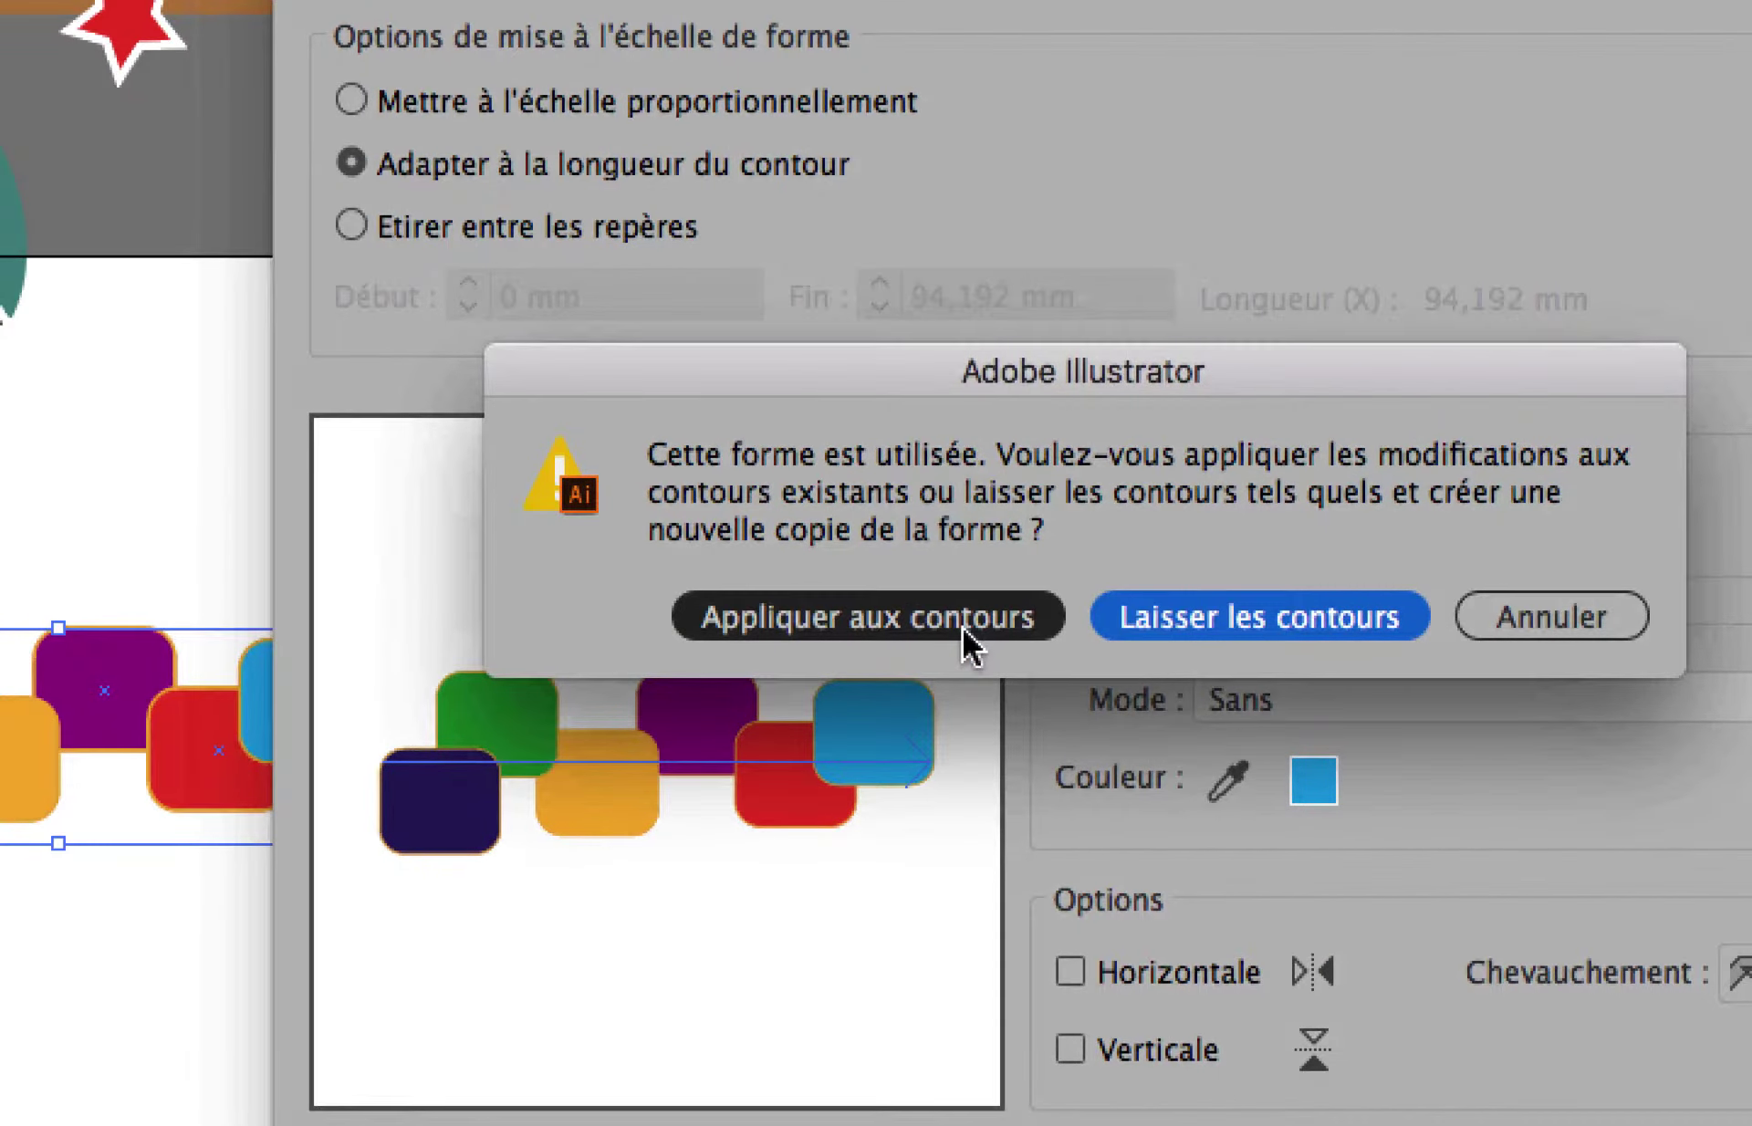
pyautogui.click(962, 628)
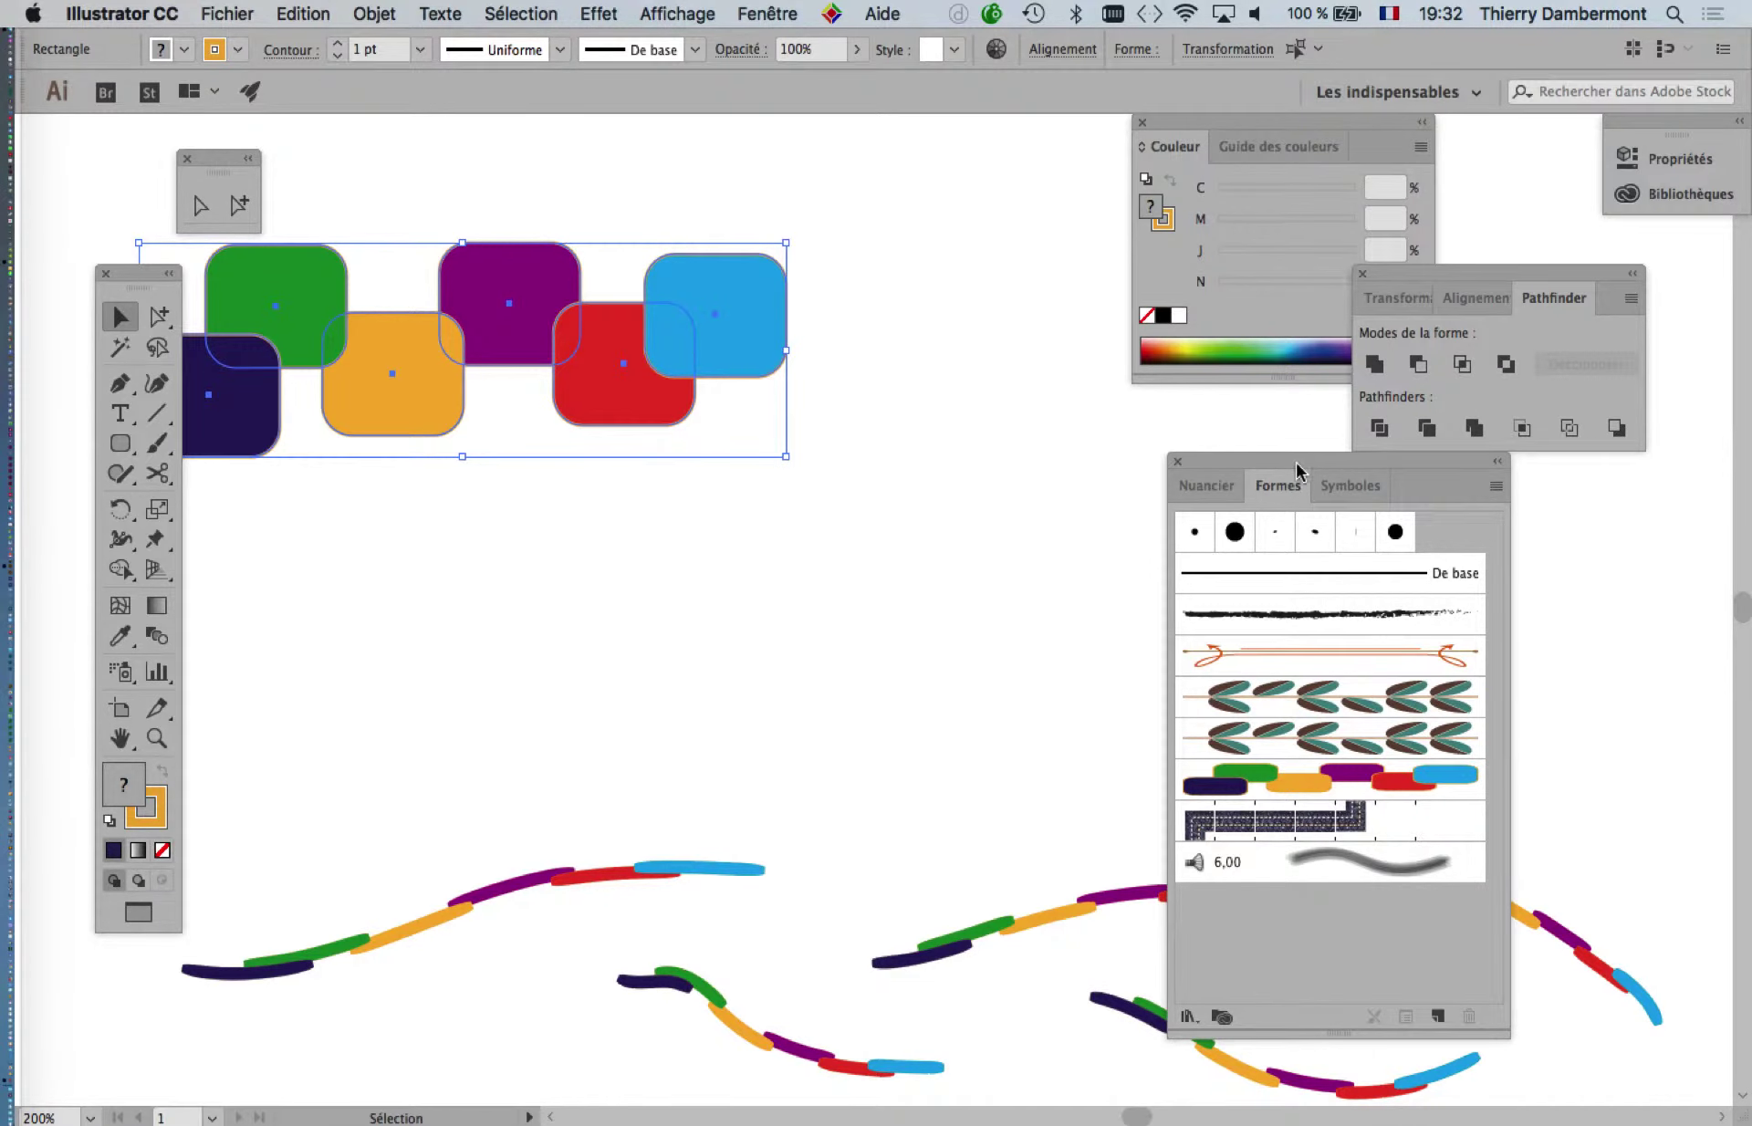
# - Duplicate the row of six rectangles to the right so the copy slightly overlaps the end of the original row
pyautogui.moveTo(1296, 470); pyautogui.dragTo(1488, 556)
pyautogui.scroll(-1, 976, 499)
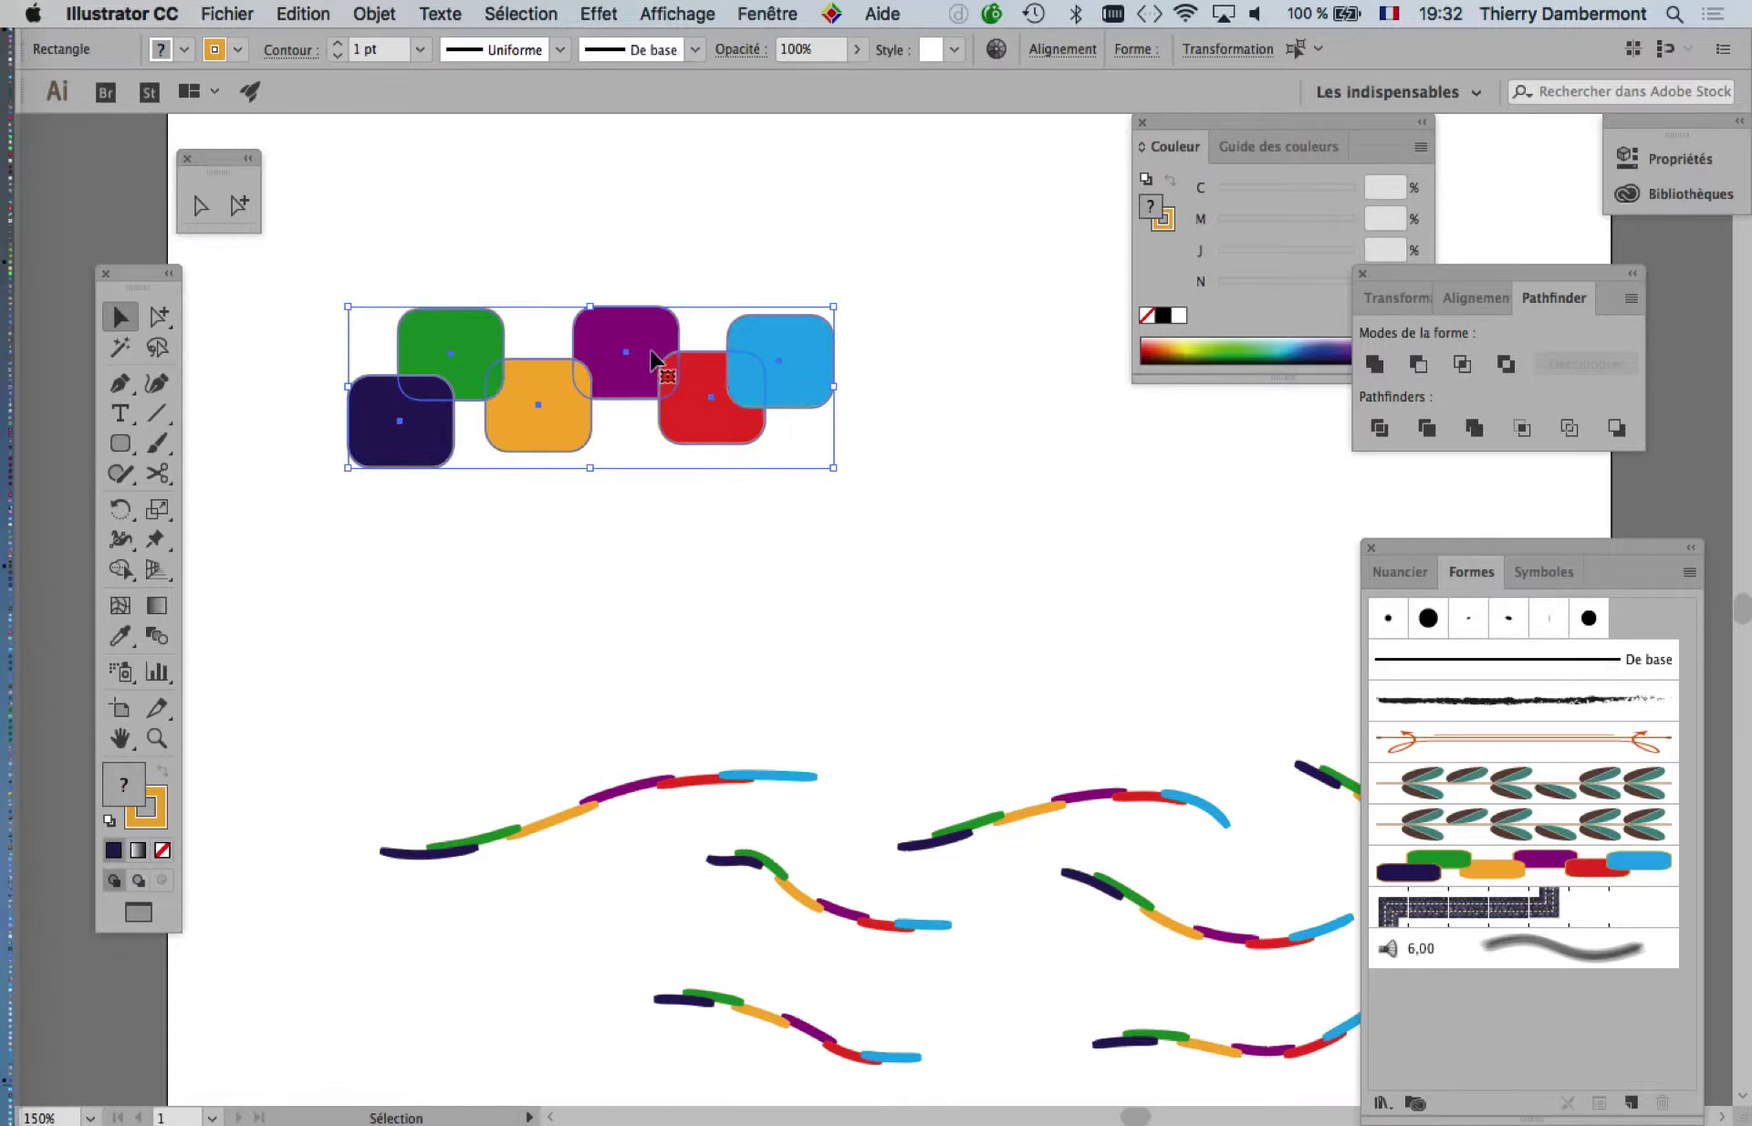
pyautogui.press('v')
pyautogui.moveTo(314, 272); pyautogui.dragTo(767, 475)
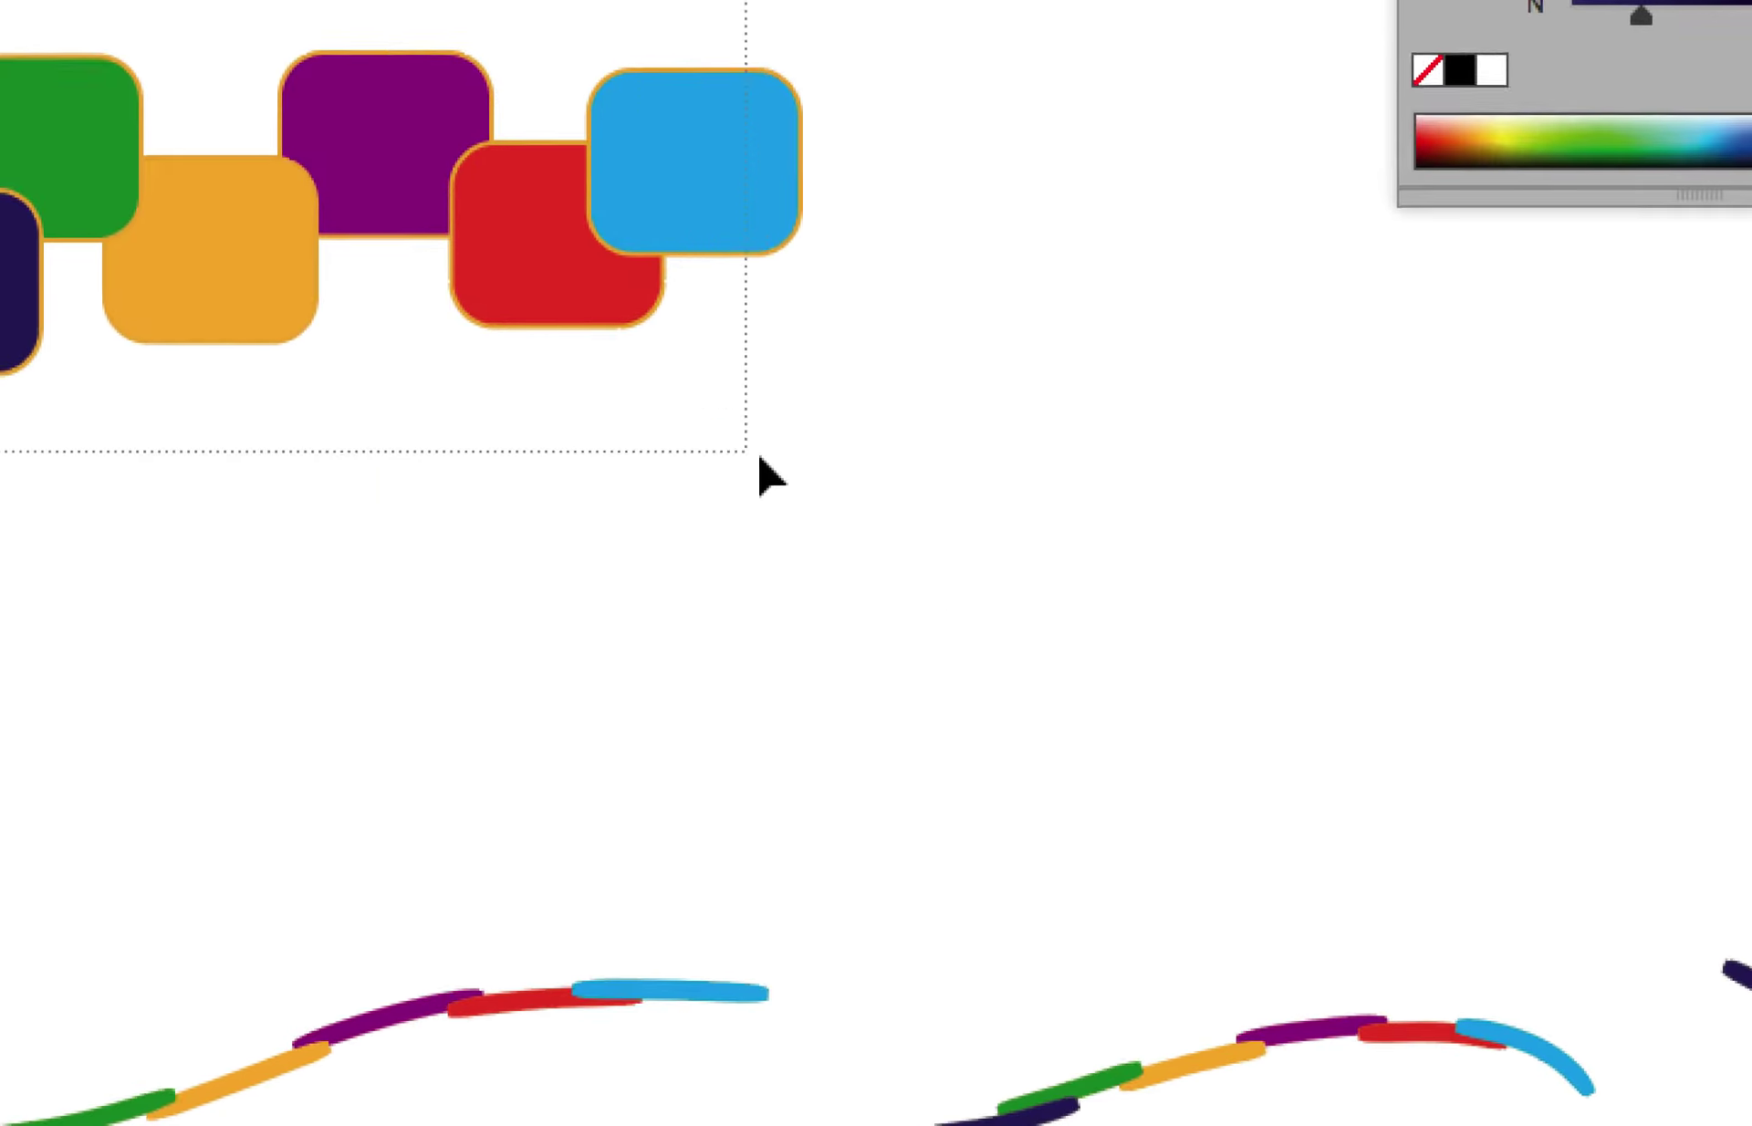
pyautogui.moveTo(4, 225); pyautogui.dragTo(729, 305)
pyautogui.moveTo(762, 420); pyautogui.dragTo(778, 360)
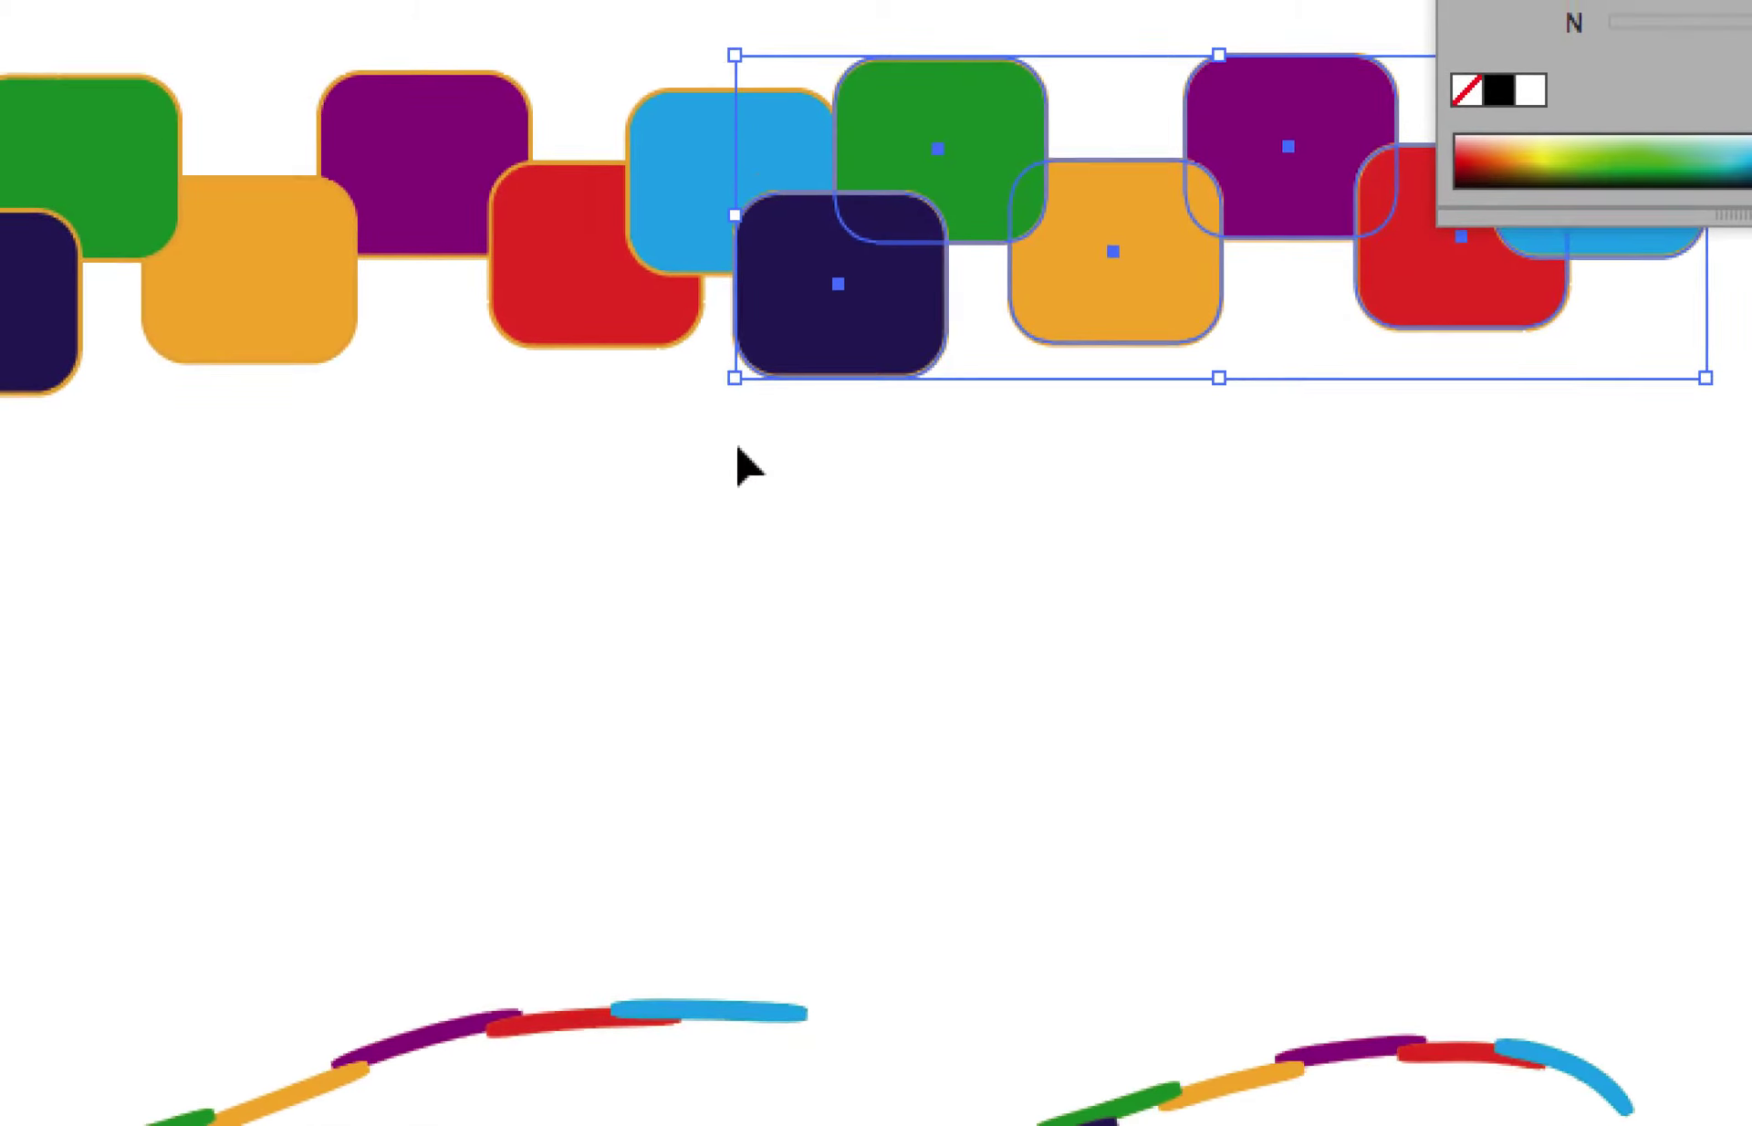
# - Redefine the coloured rectangle art brush with the doubled row of twelve rectangles and update the existing strokes
pyautogui.hotkey('ctrl', '0')
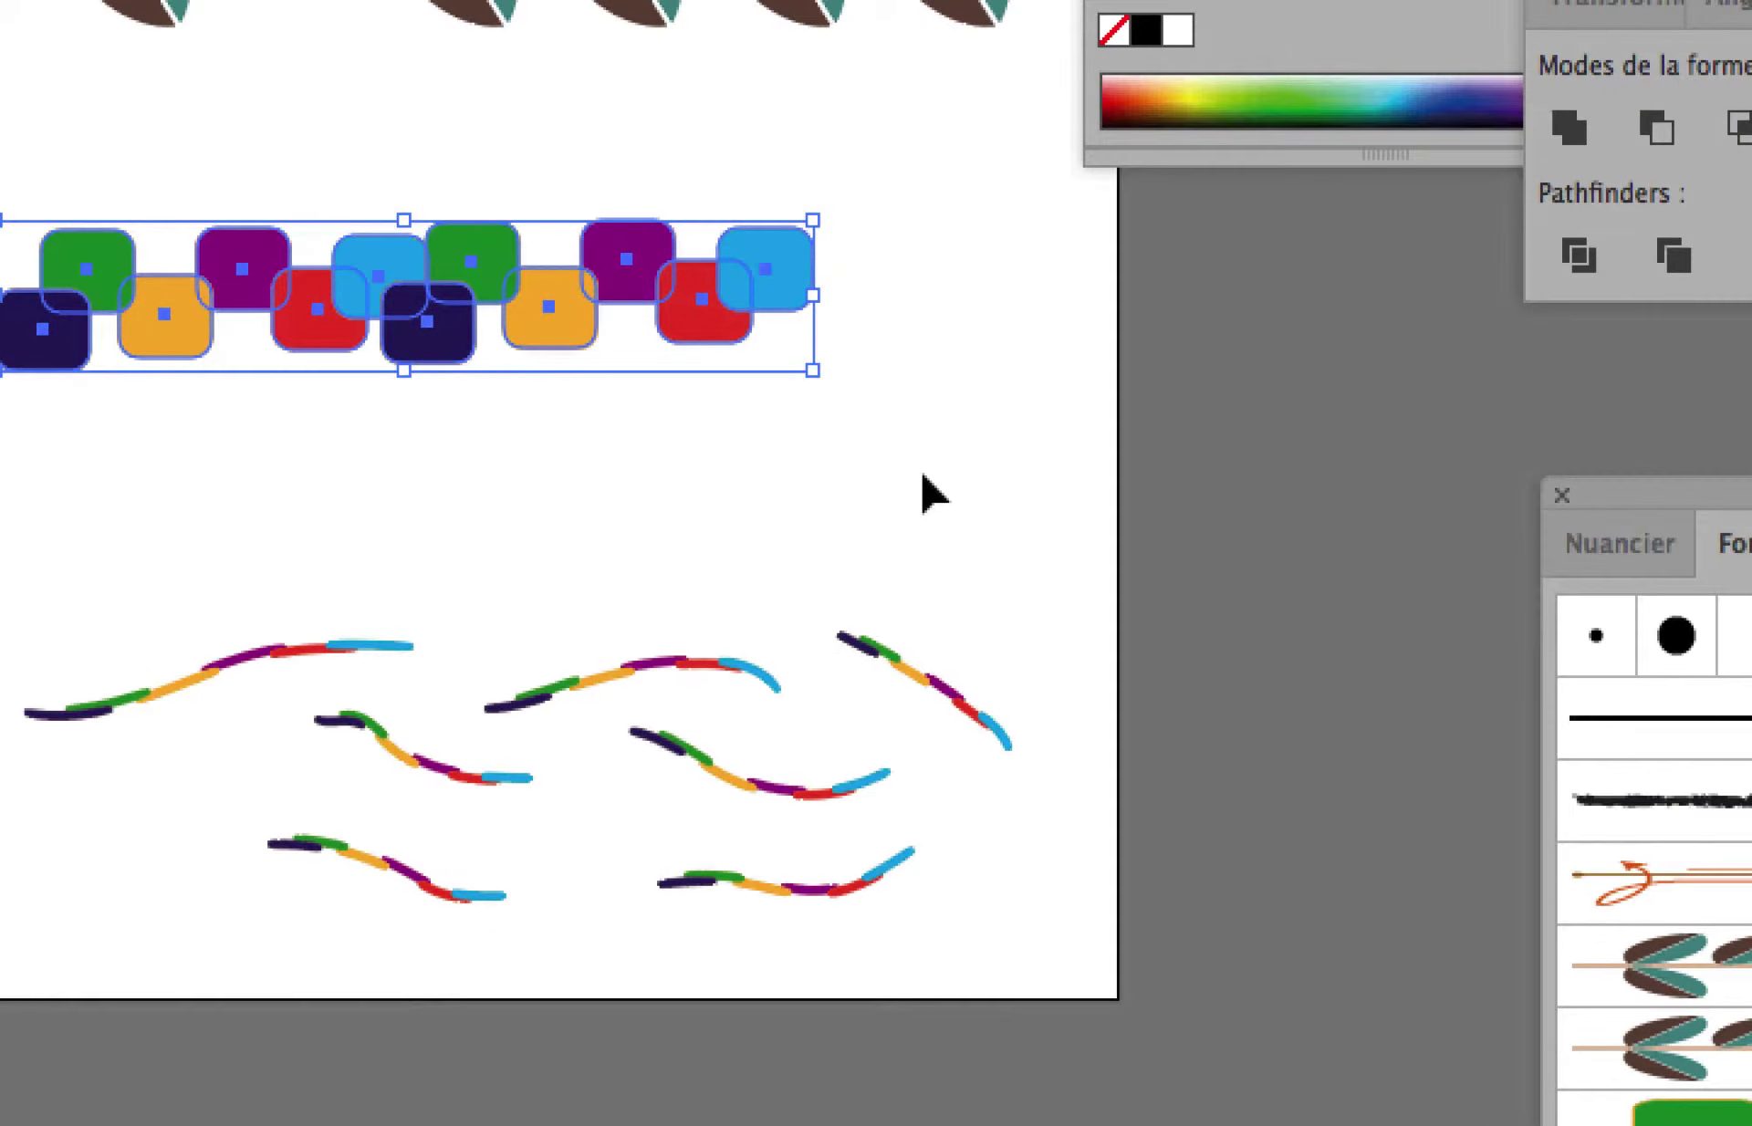
pyautogui.moveTo(923, 475)
pyautogui.mouseDown()
pyautogui.moveTo(950, 640)
pyautogui.moveTo(1751, 1125)
pyautogui.mouseUp()
pyautogui.moveTo(1223, 703); pyautogui.dragTo(1223, 704)
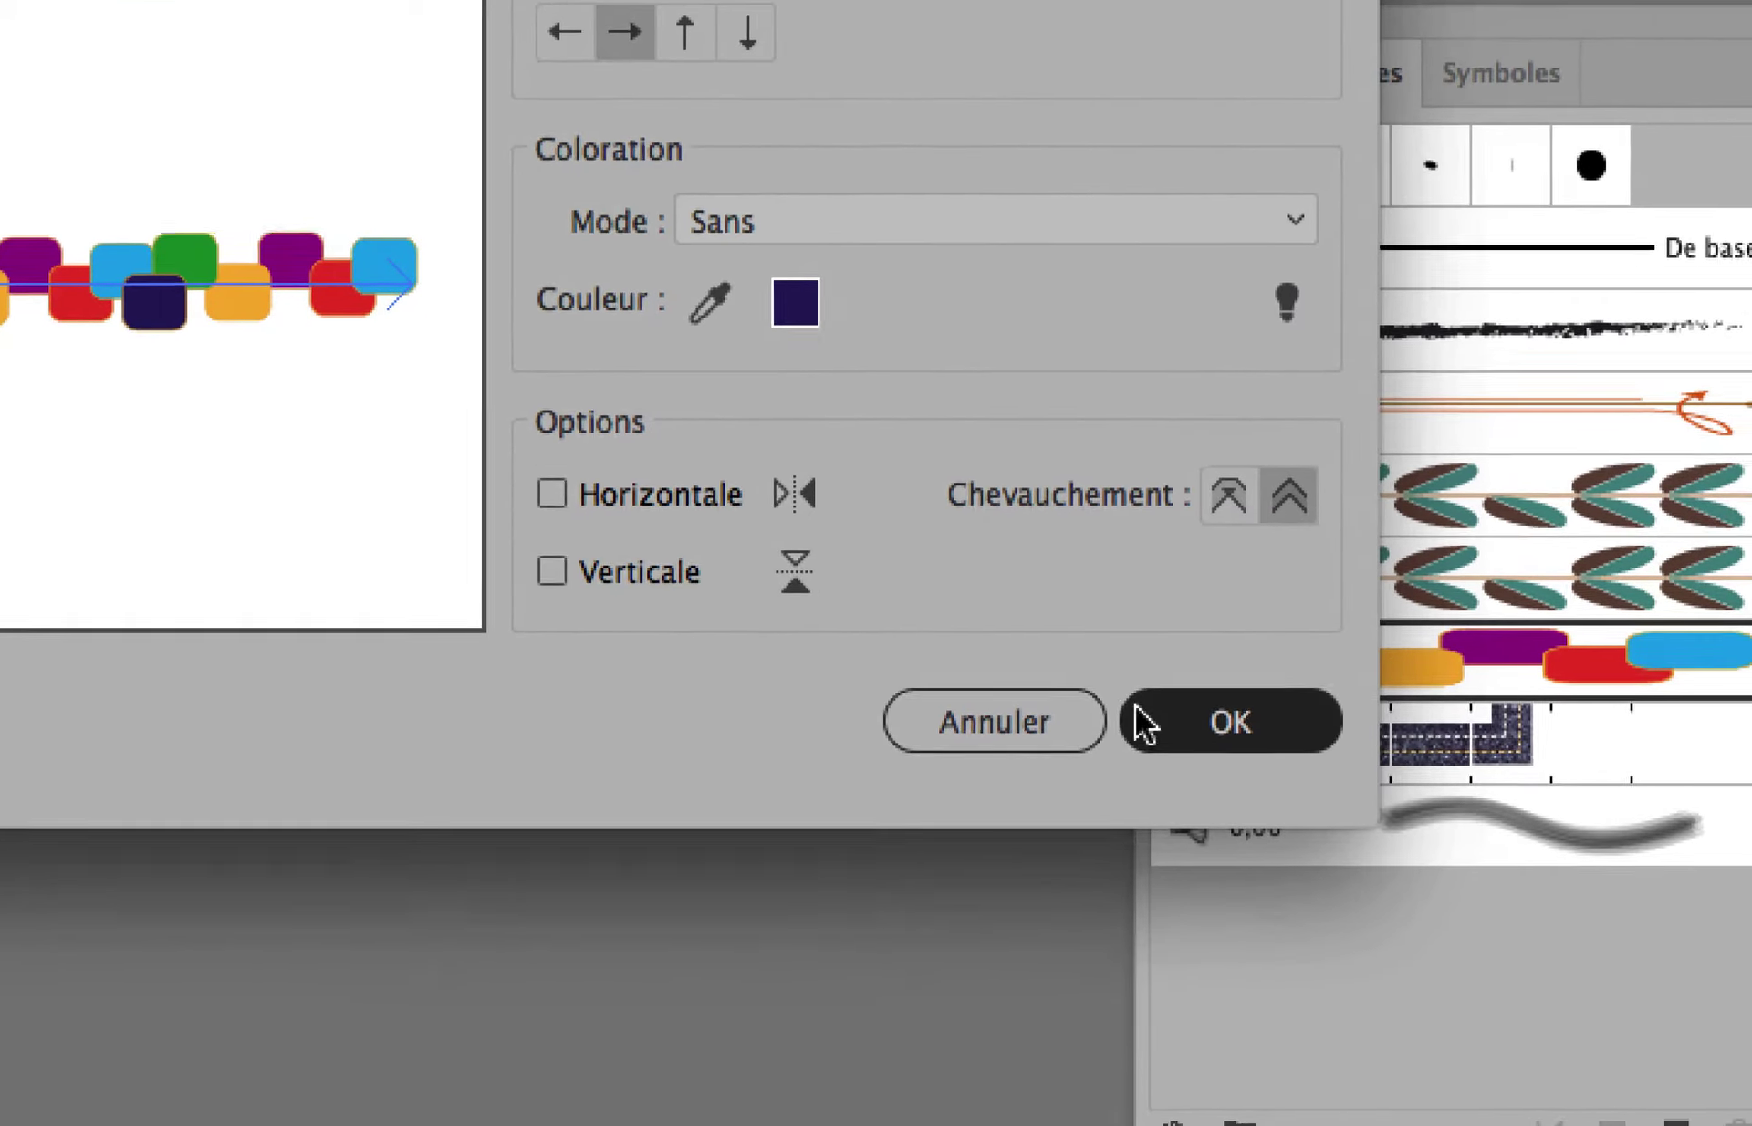
pyautogui.click(1155, 726)
pyautogui.click(361, 81)
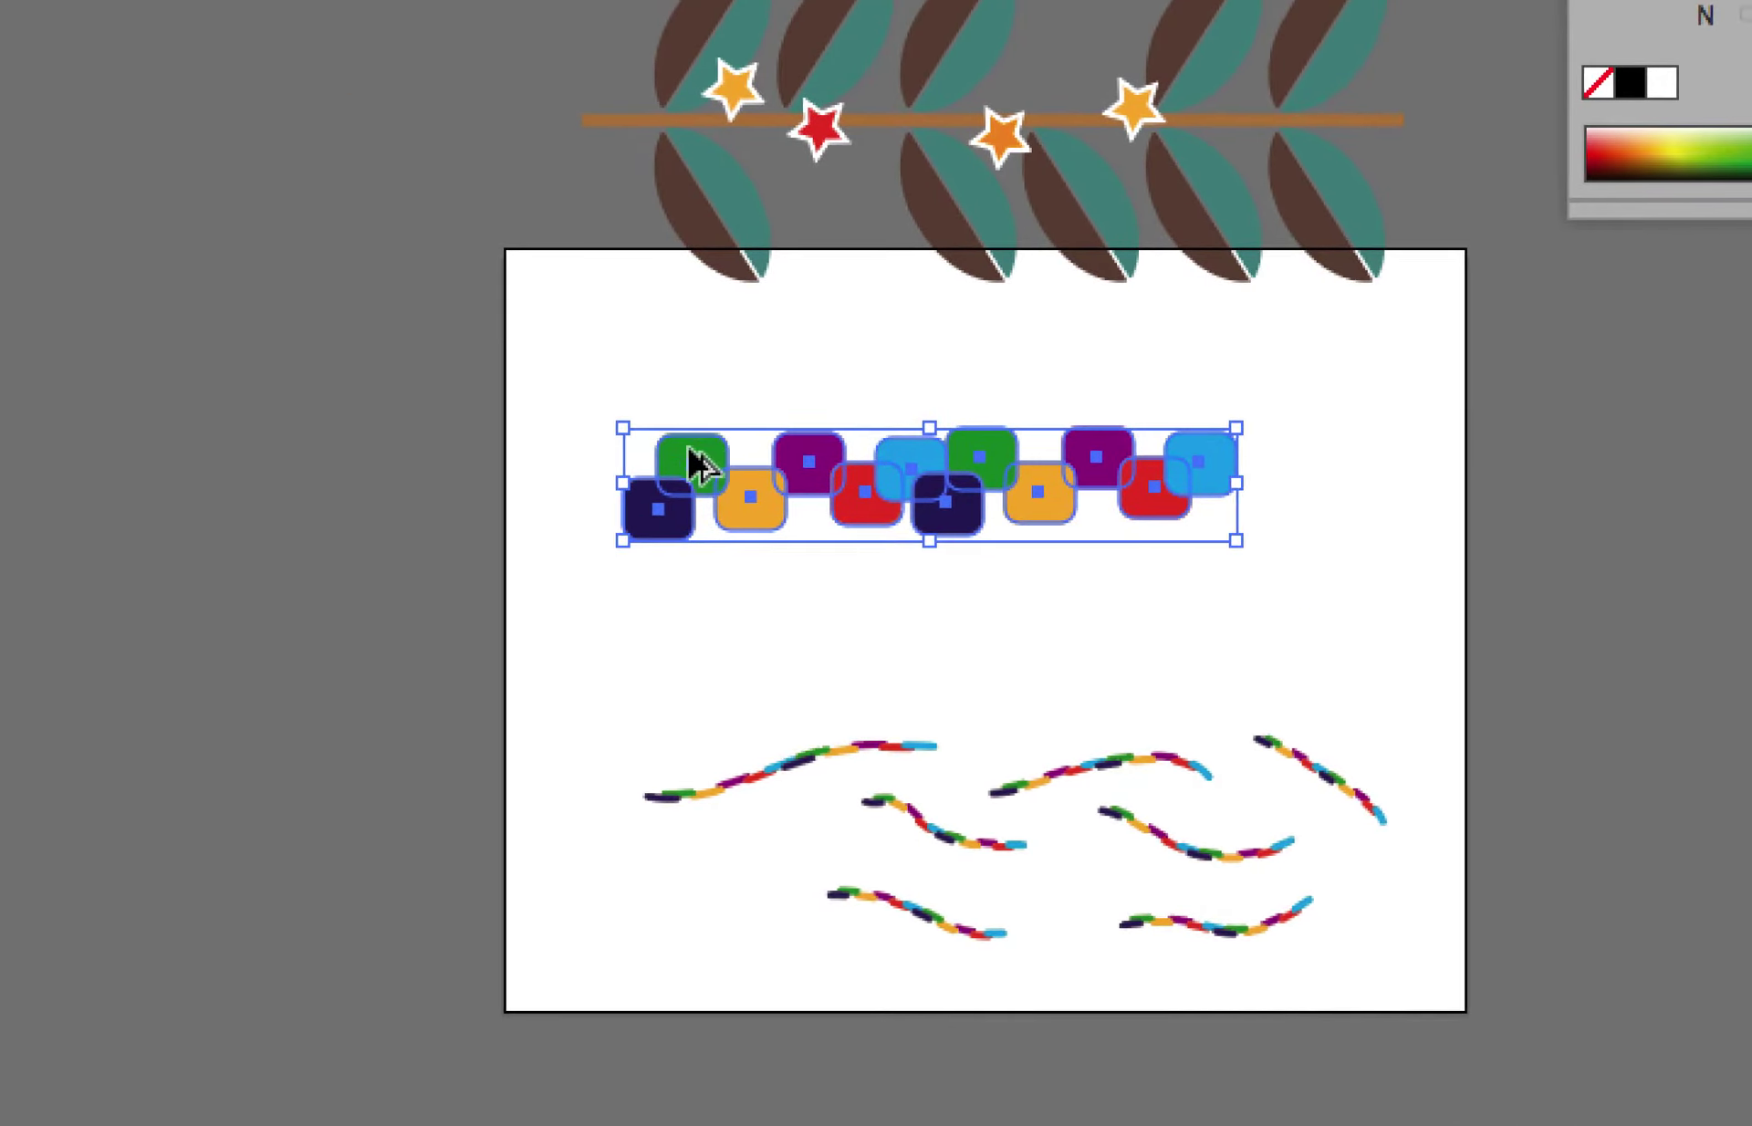
# - Duplicate the row of twelve rectangles to the right, overlapping the end of the original row and extending past the artboard
pyautogui.moveTo(610, 610); pyautogui.dragTo(1114, 646)
pyautogui.moveTo(867, 474); pyautogui.dragTo(936, 438)
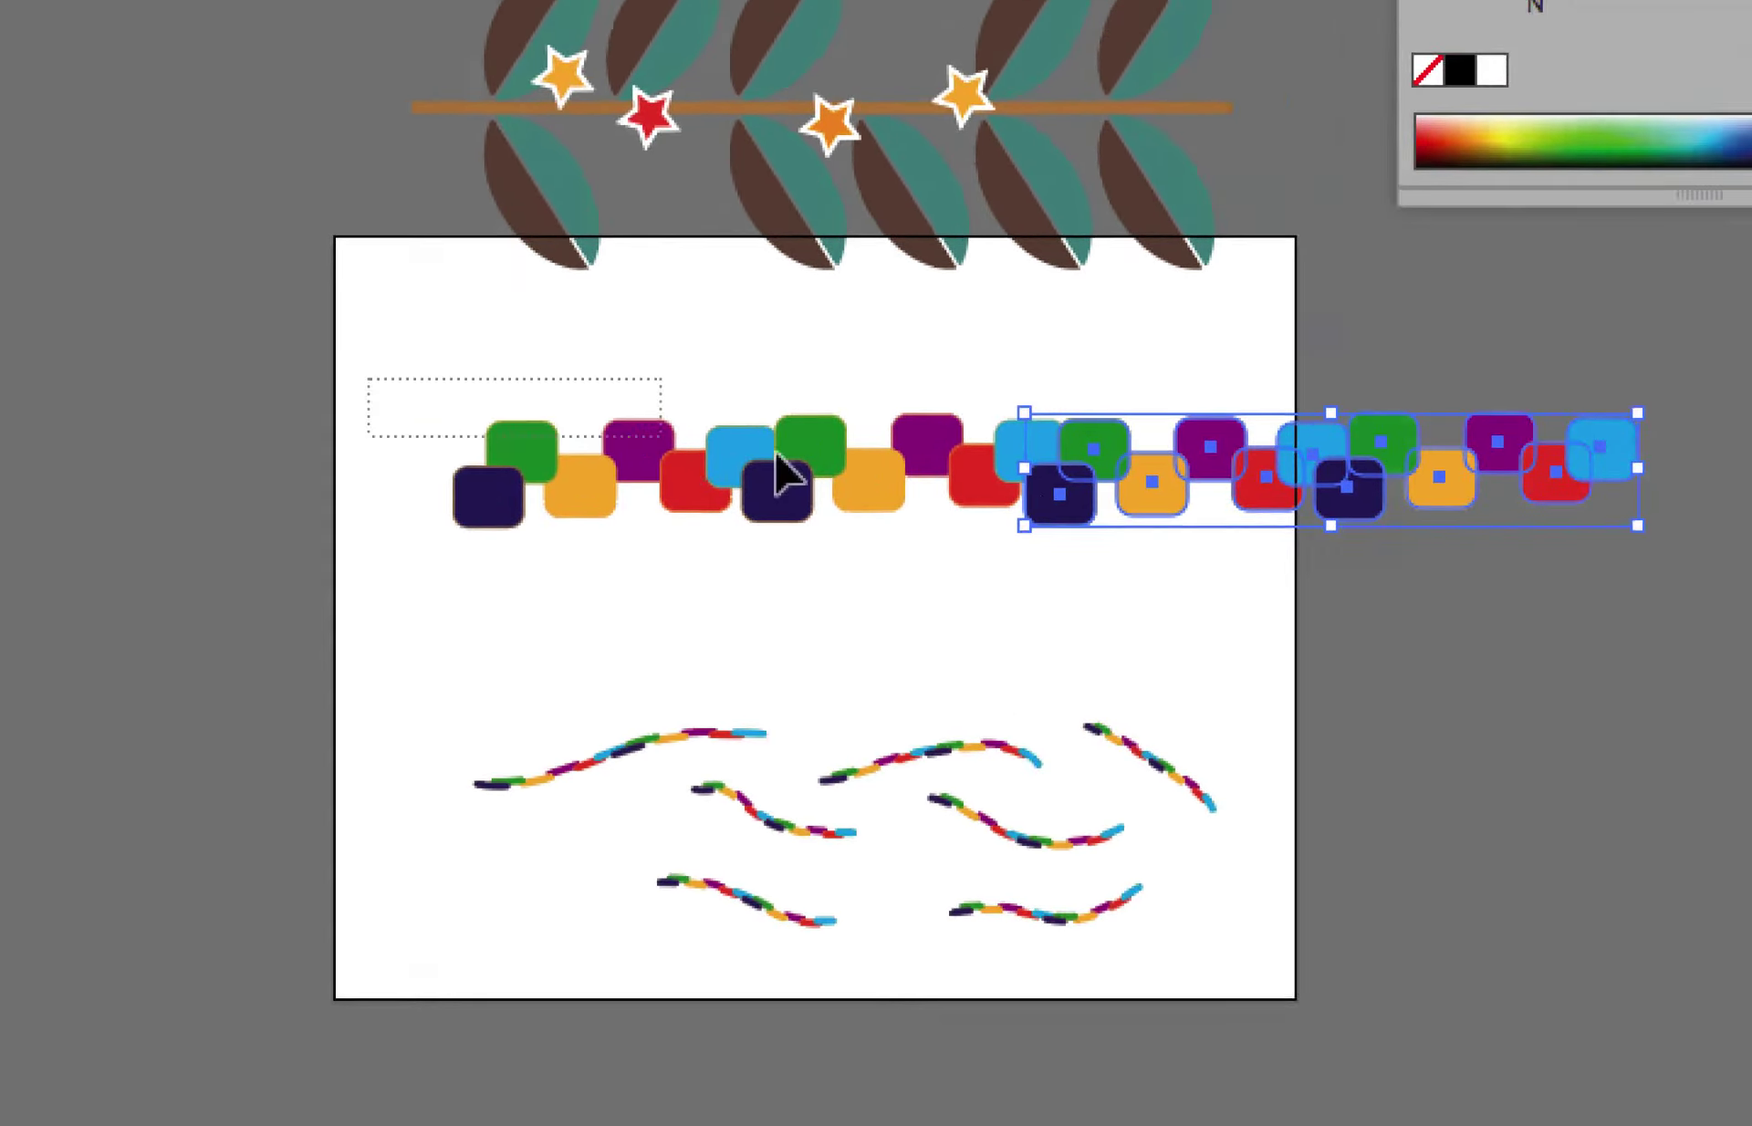
# - Redefine the coloured rectangle art brush with the whole extended row of rectangles and apply it to the existing strokes
pyautogui.moveTo(780, 470); pyautogui.dragTo(1655, 585)
pyautogui.moveTo(1562, 495); pyautogui.dragTo(1751, 1125)
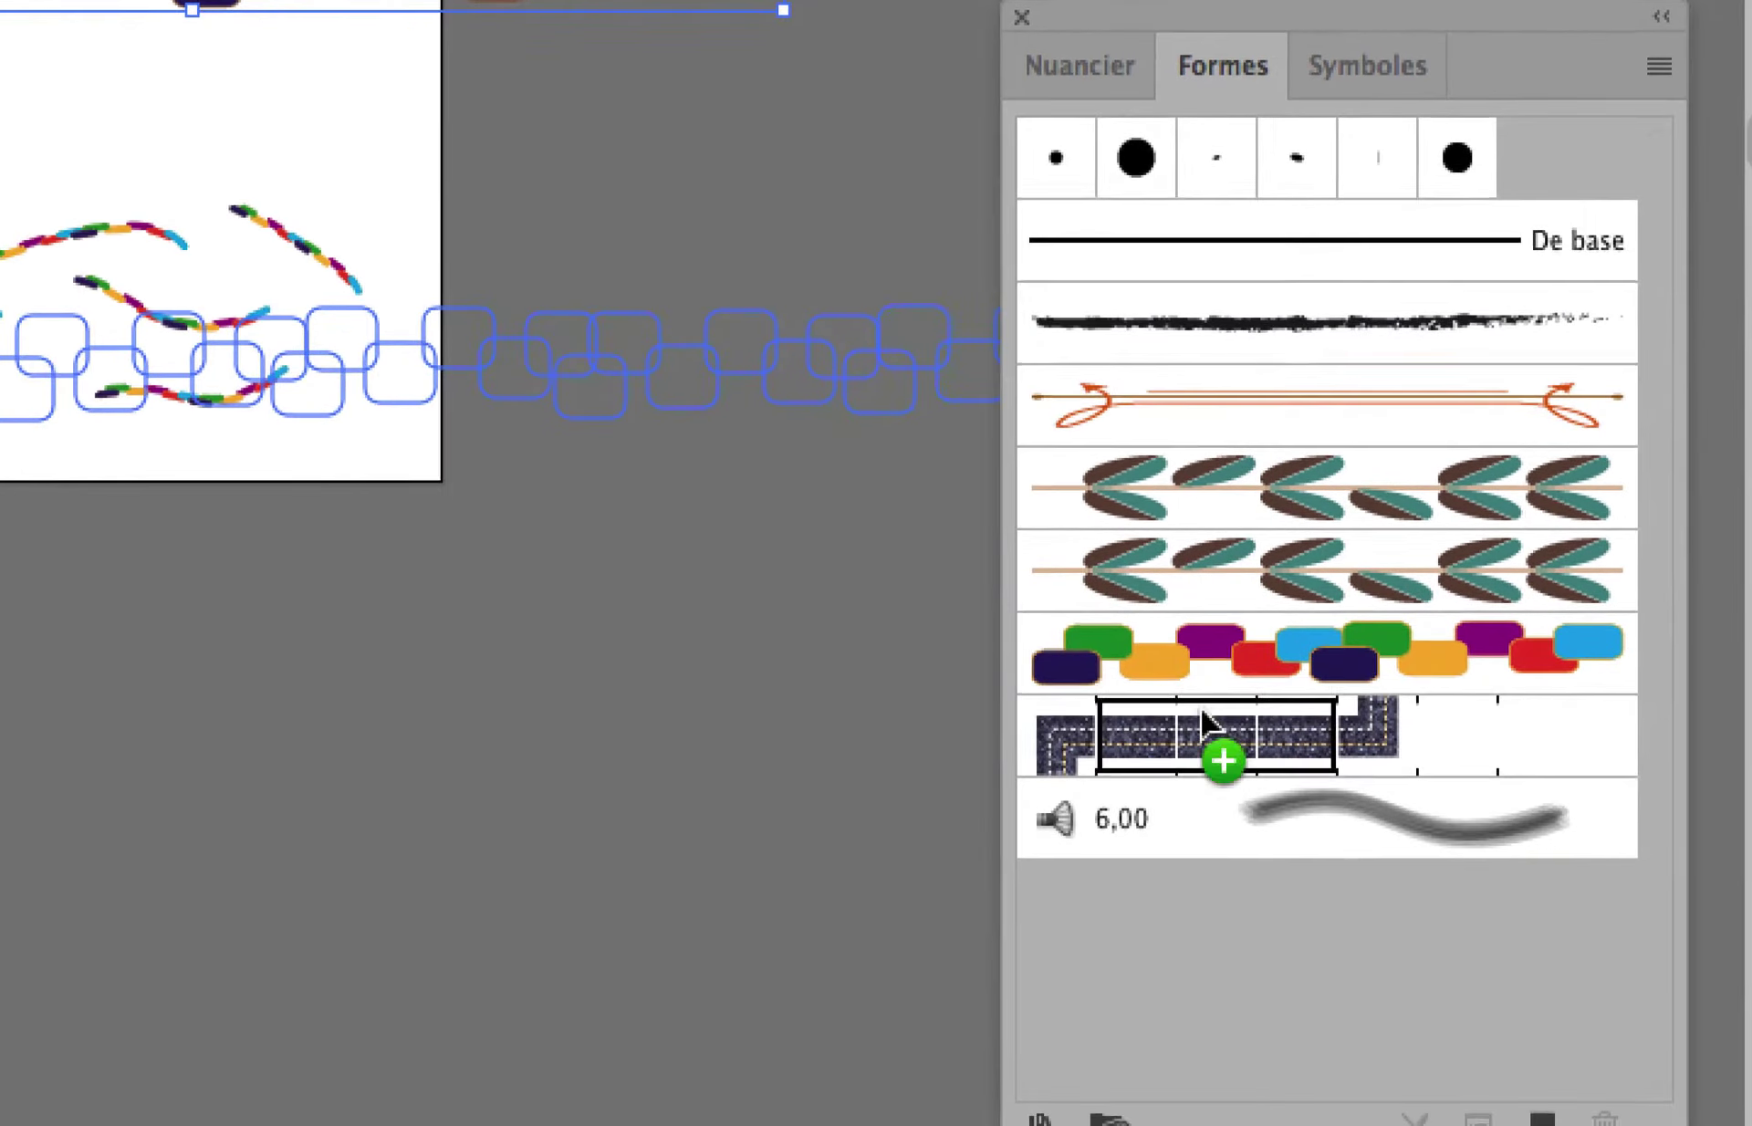
pyautogui.moveTo(1203, 716); pyautogui.dragTo(1205, 721)
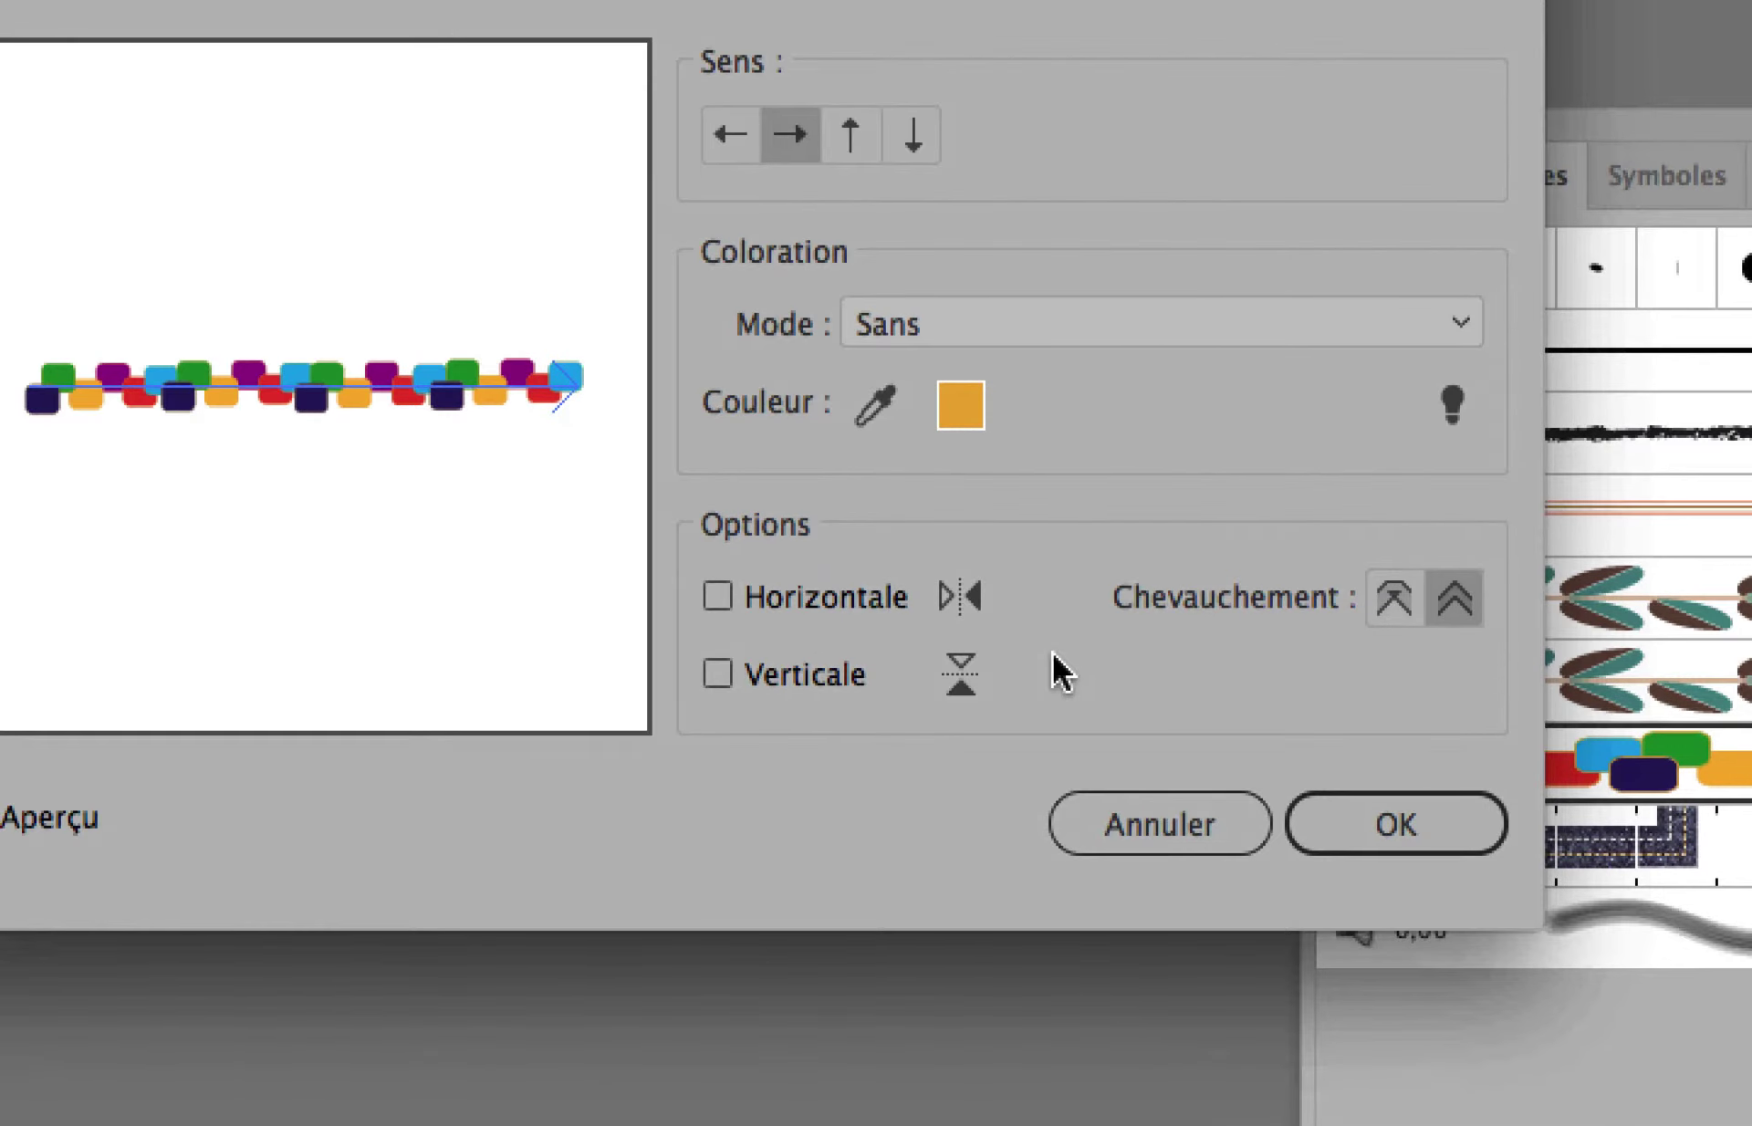
pyautogui.press('Return')
pyautogui.click(899, 529)
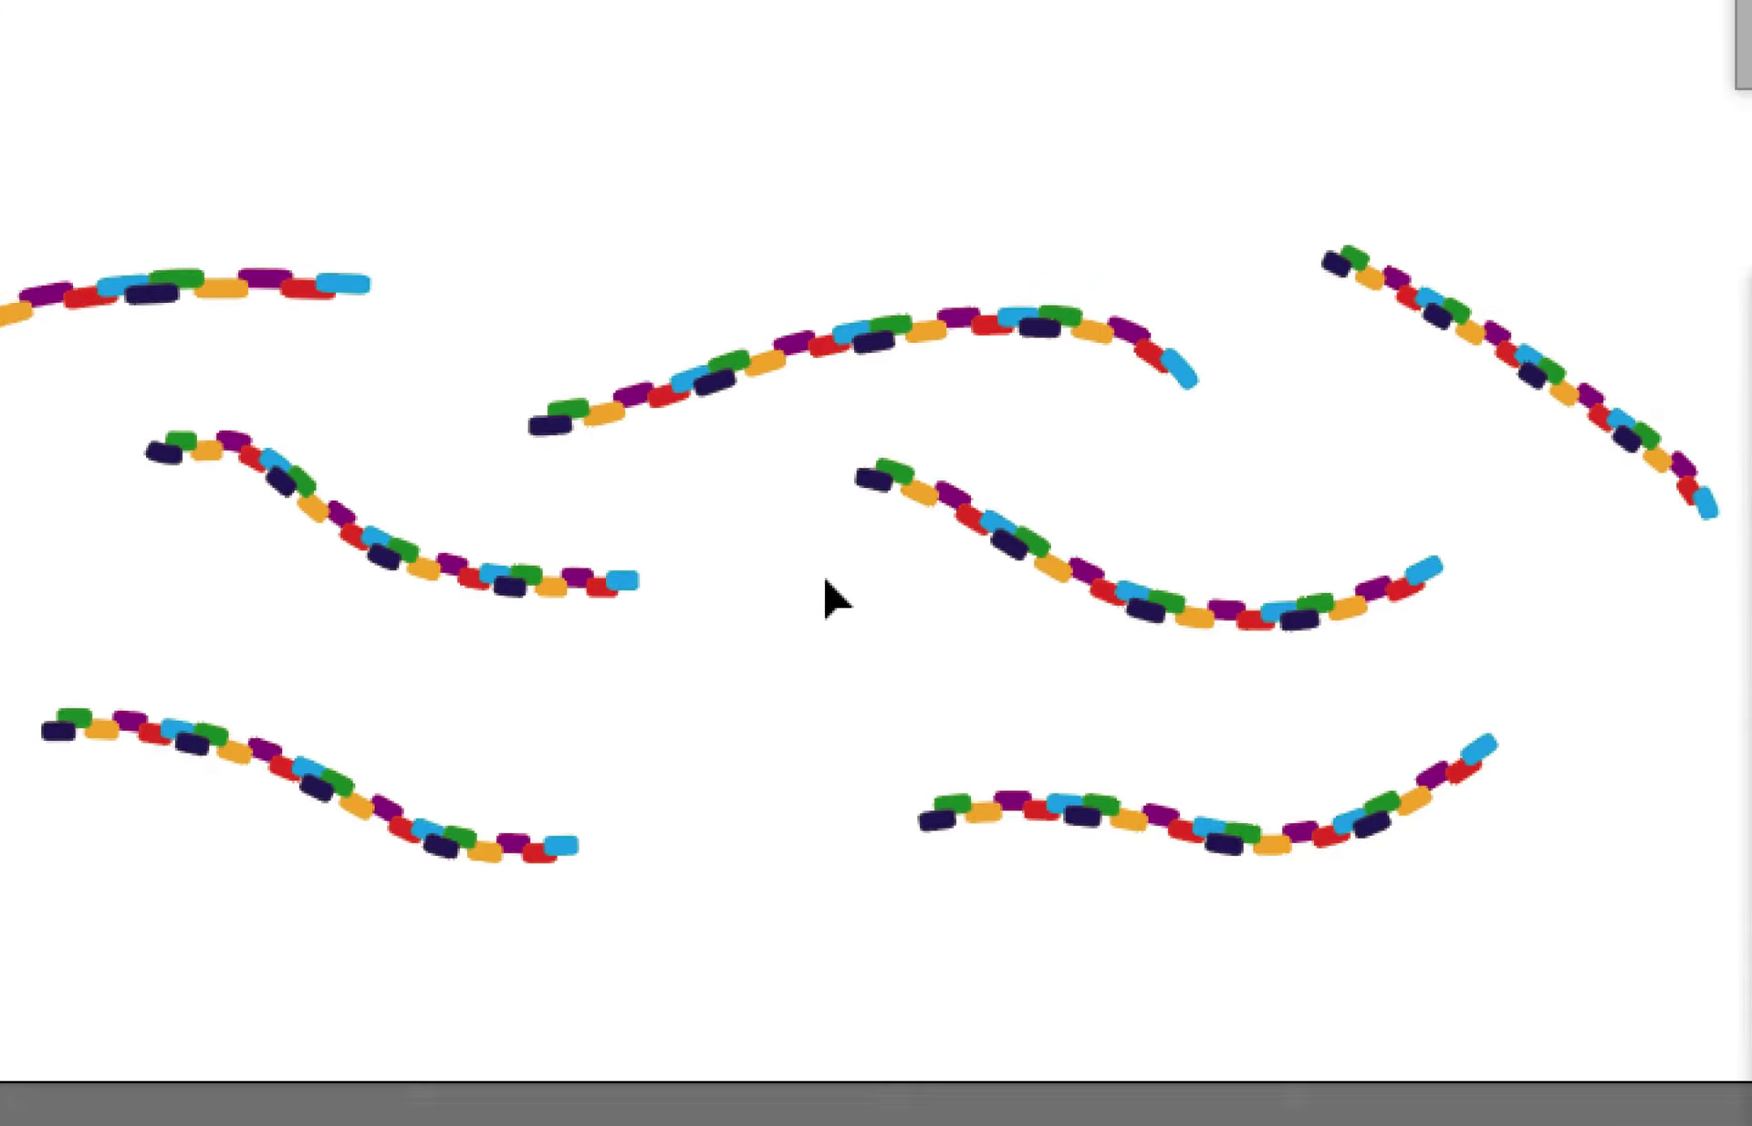
# - Examine how the coloured rectangles follow the curved strokes, both up close and across the whole artboard
pyautogui.scroll(10, 912, 575)
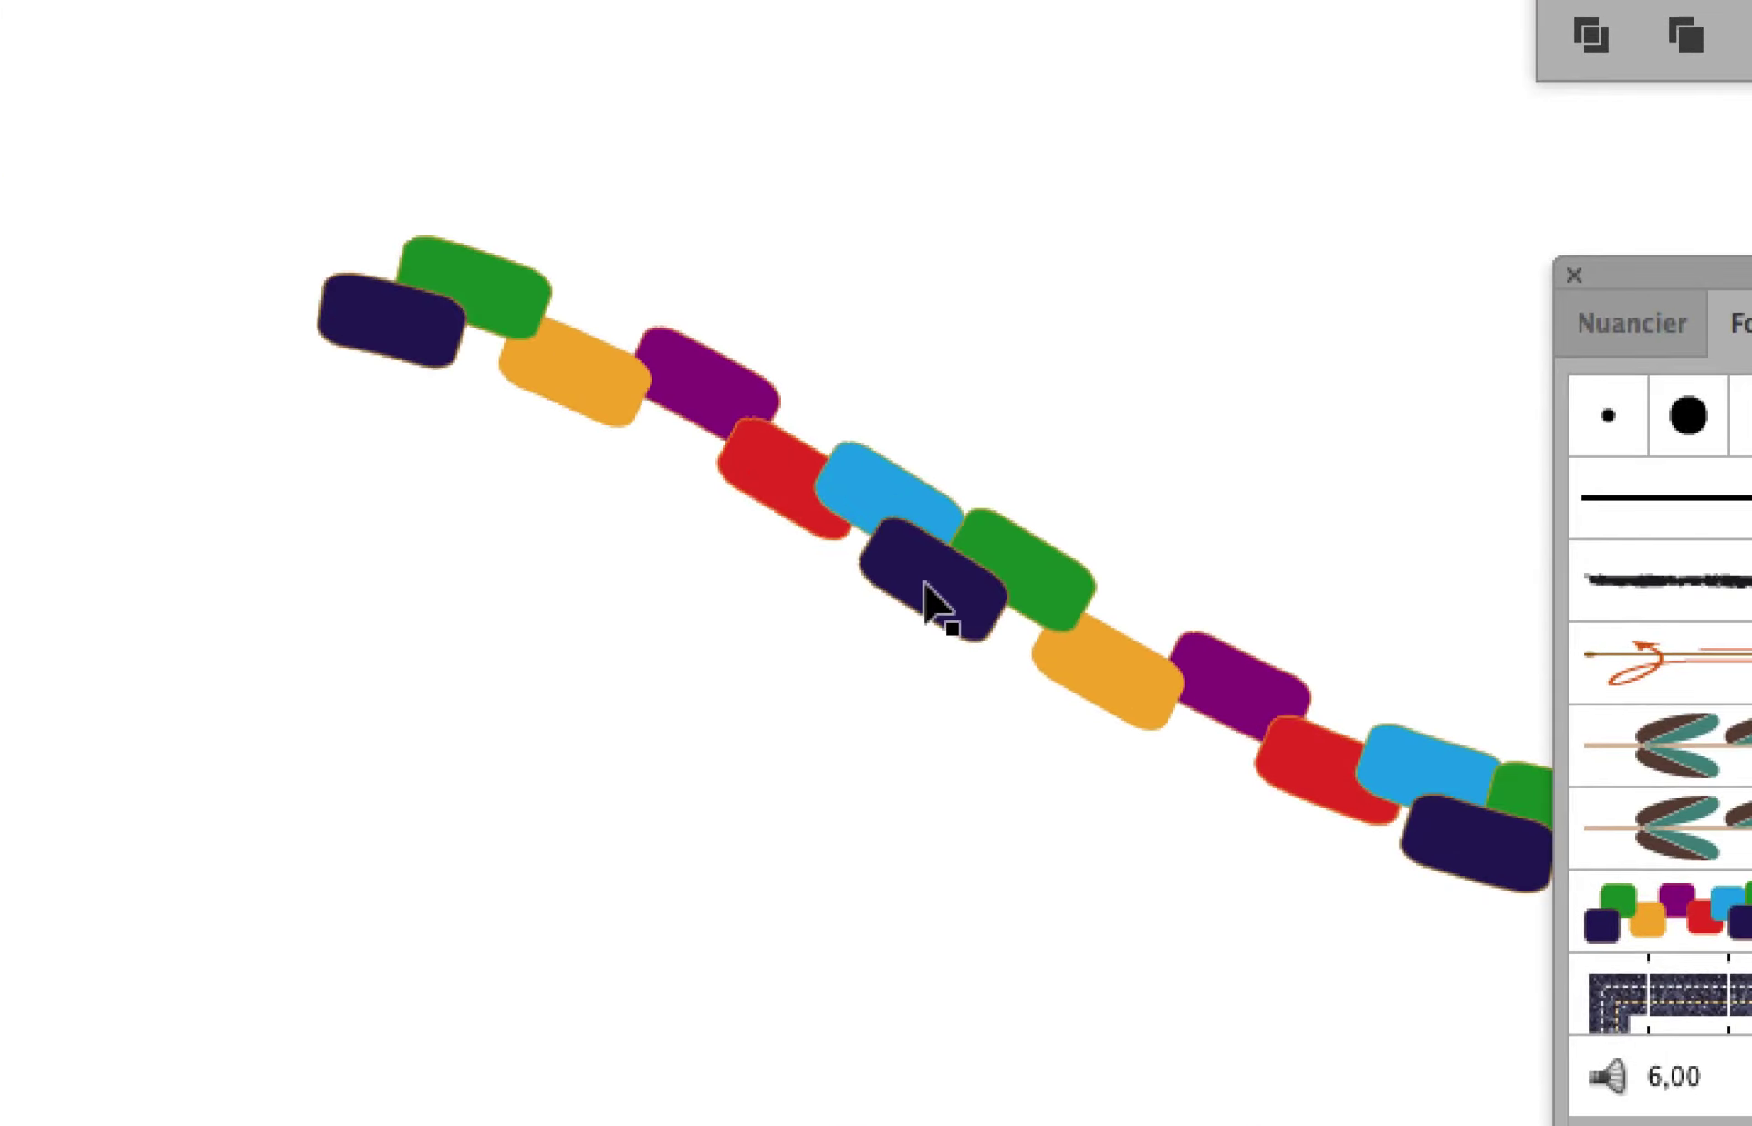
pyautogui.scroll(-3, 927, 594)
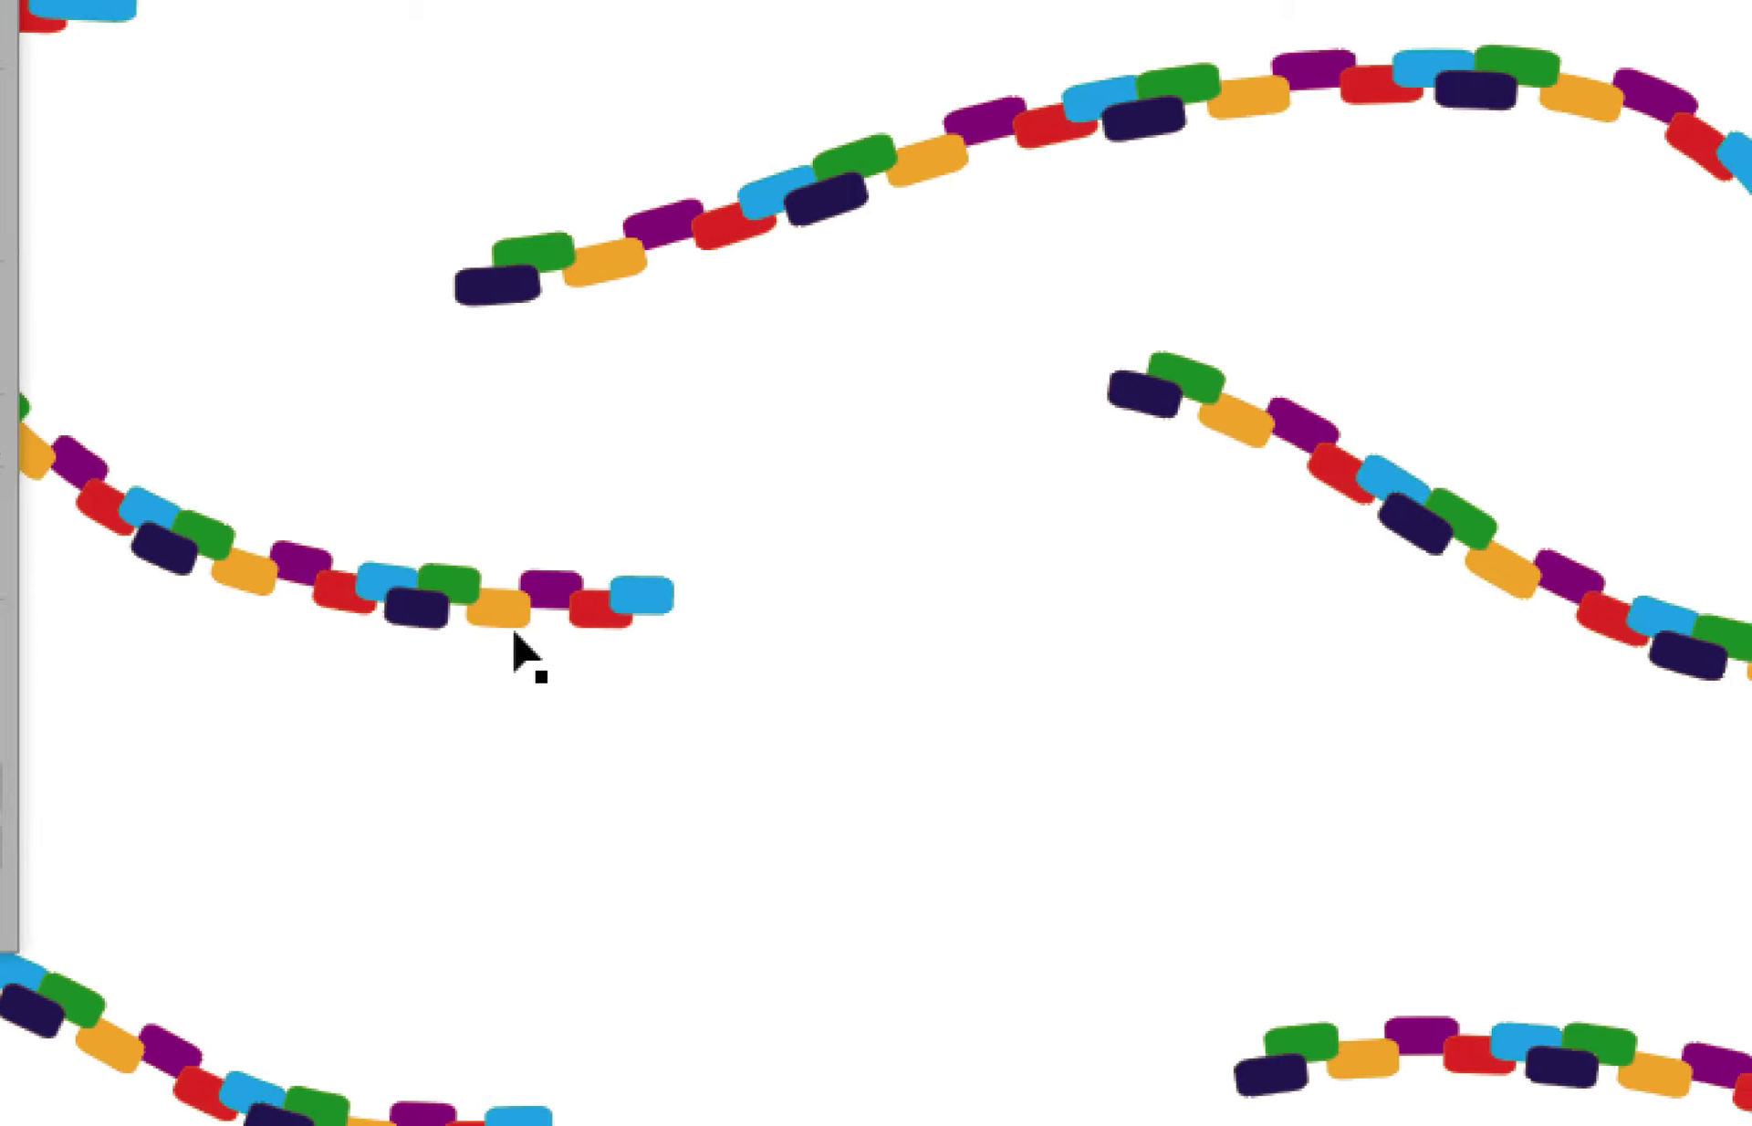
pyautogui.scroll(-5, 516, 631)
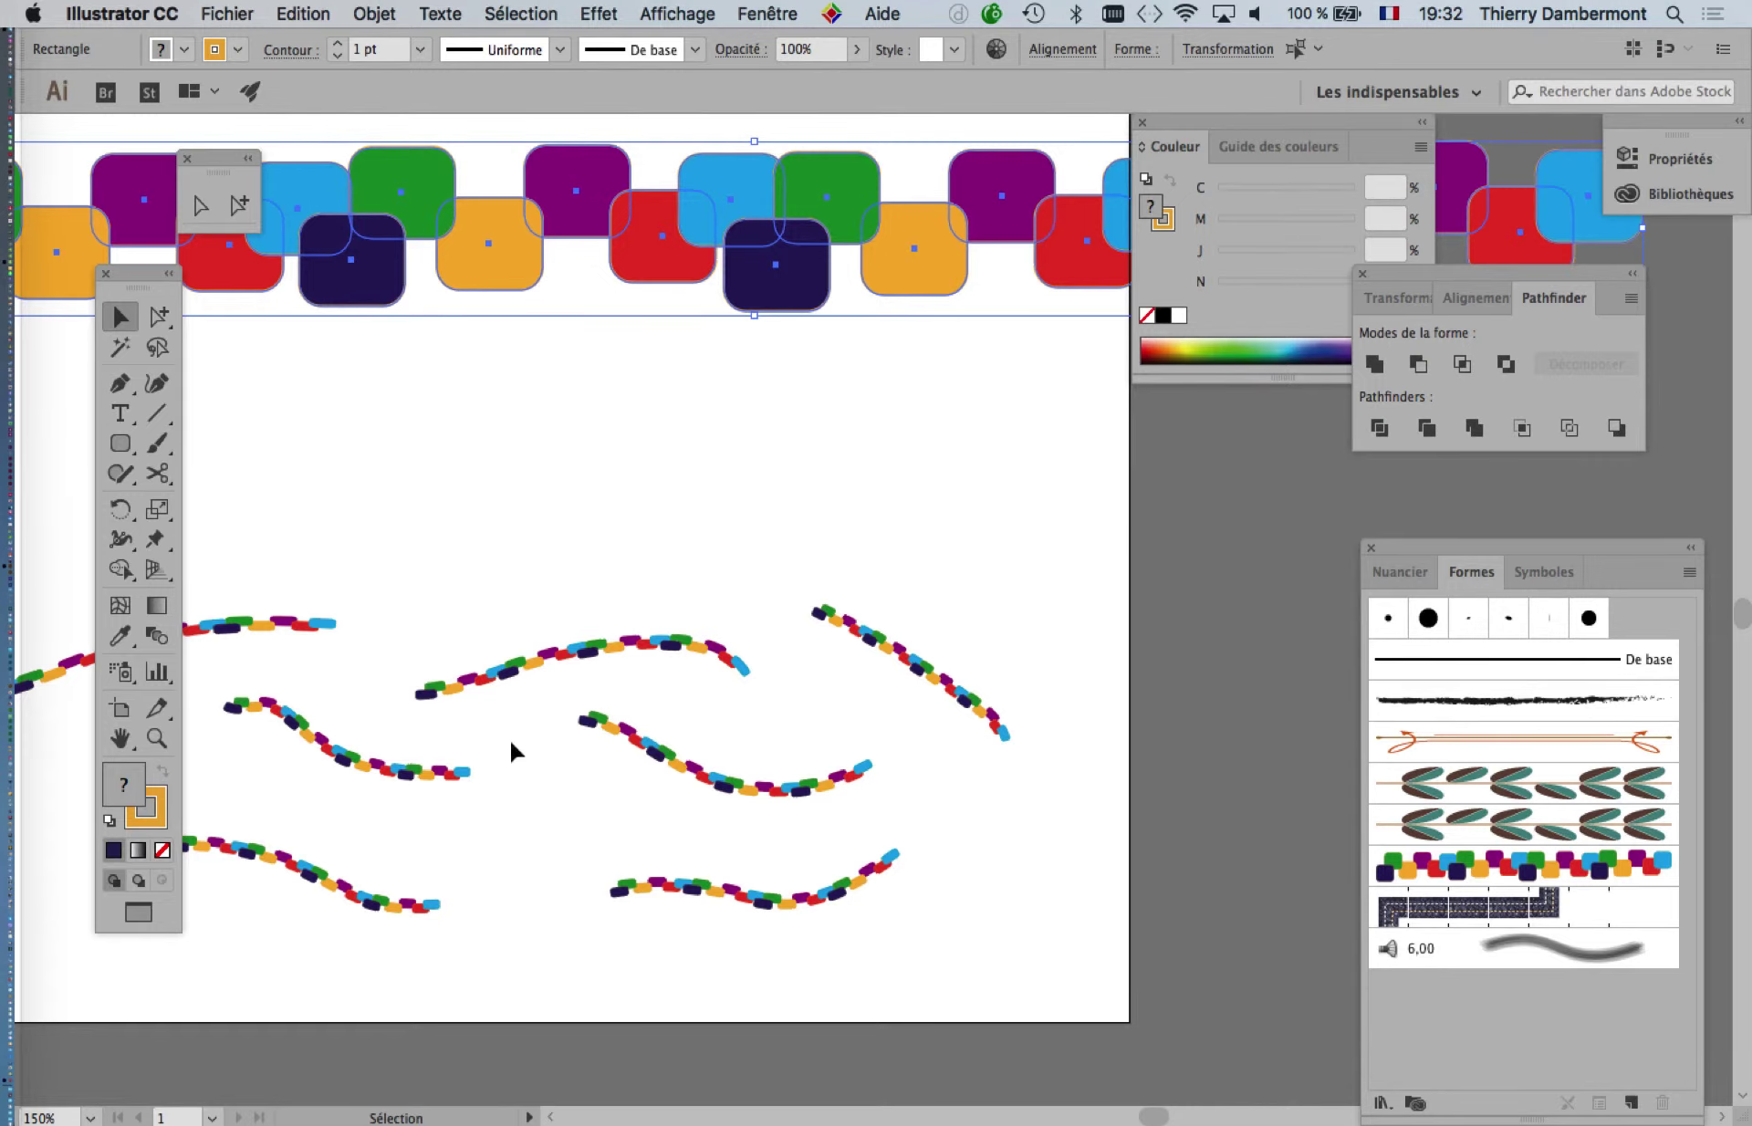
pyautogui.scroll(-3, 511, 751)
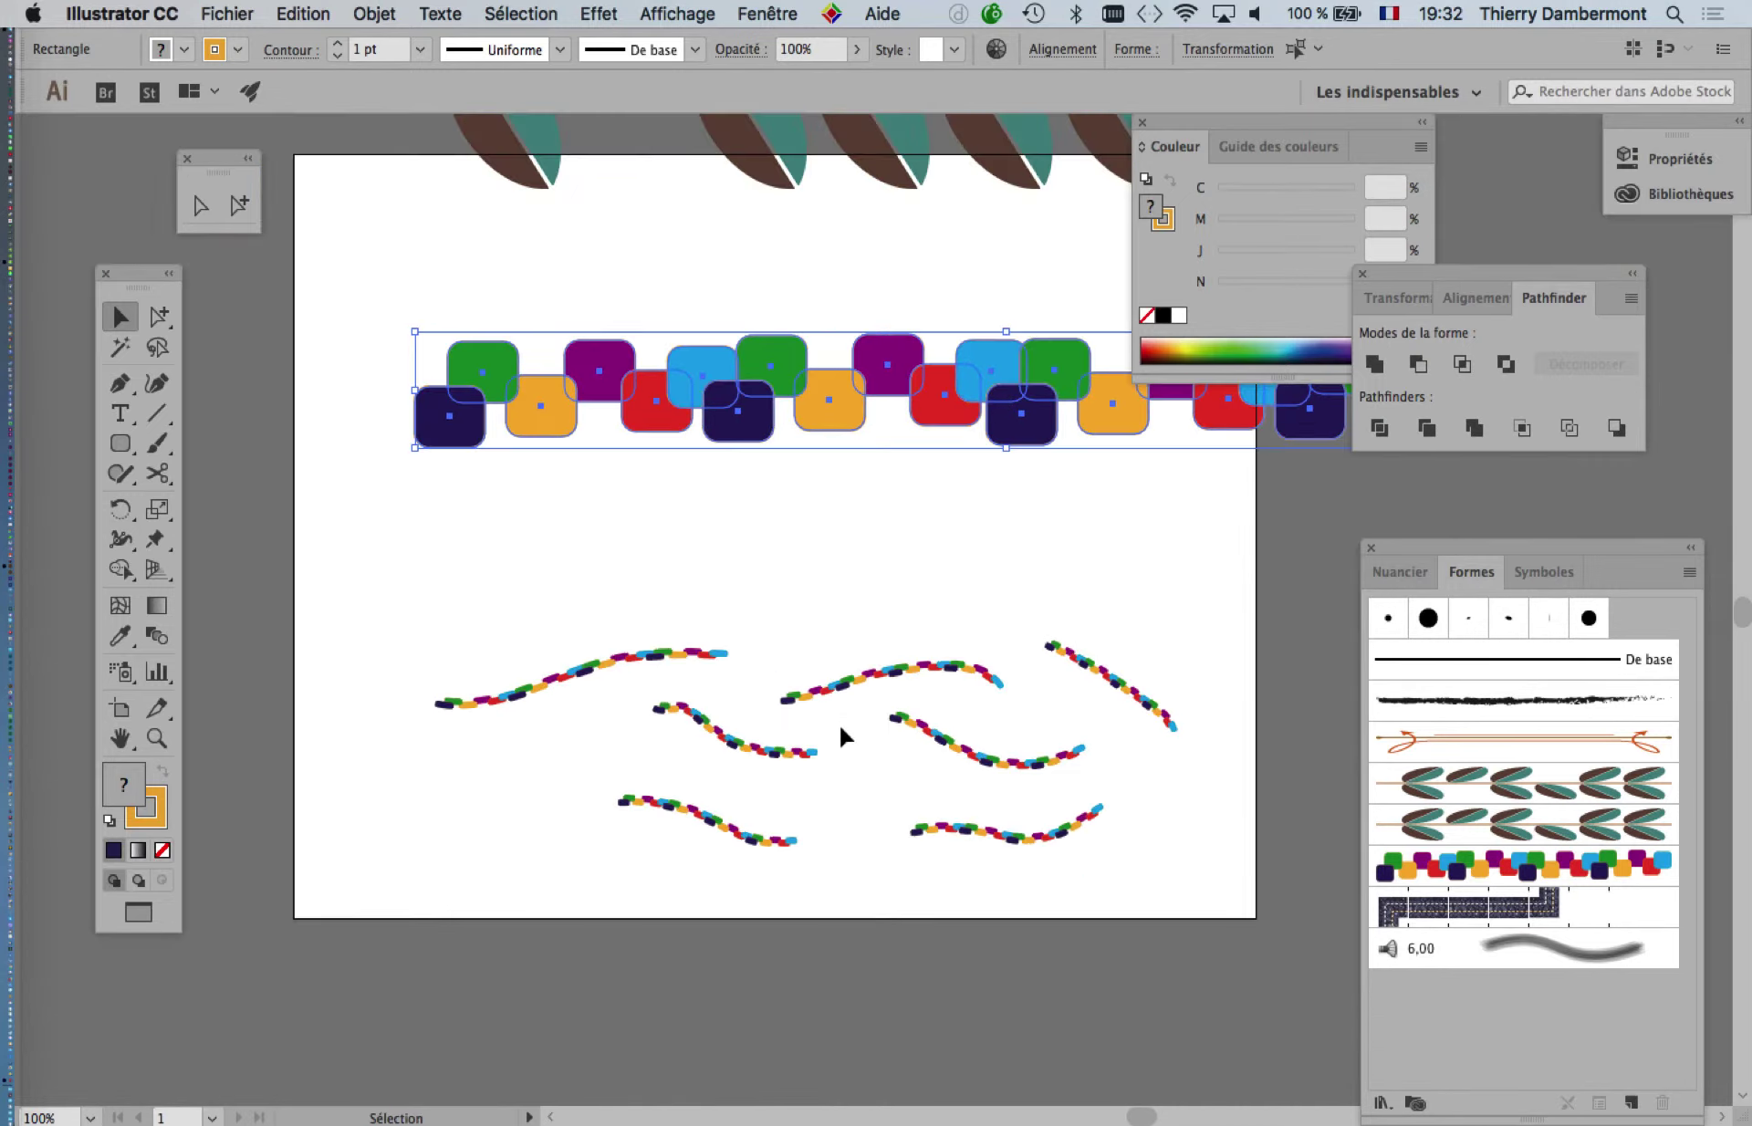
pyautogui.moveTo(841, 735); pyautogui.dragTo(804, 686)
# - Start saving the document under a new file name and select the number in brushes2-10.ai for editing
pyautogui.click(228, 11)
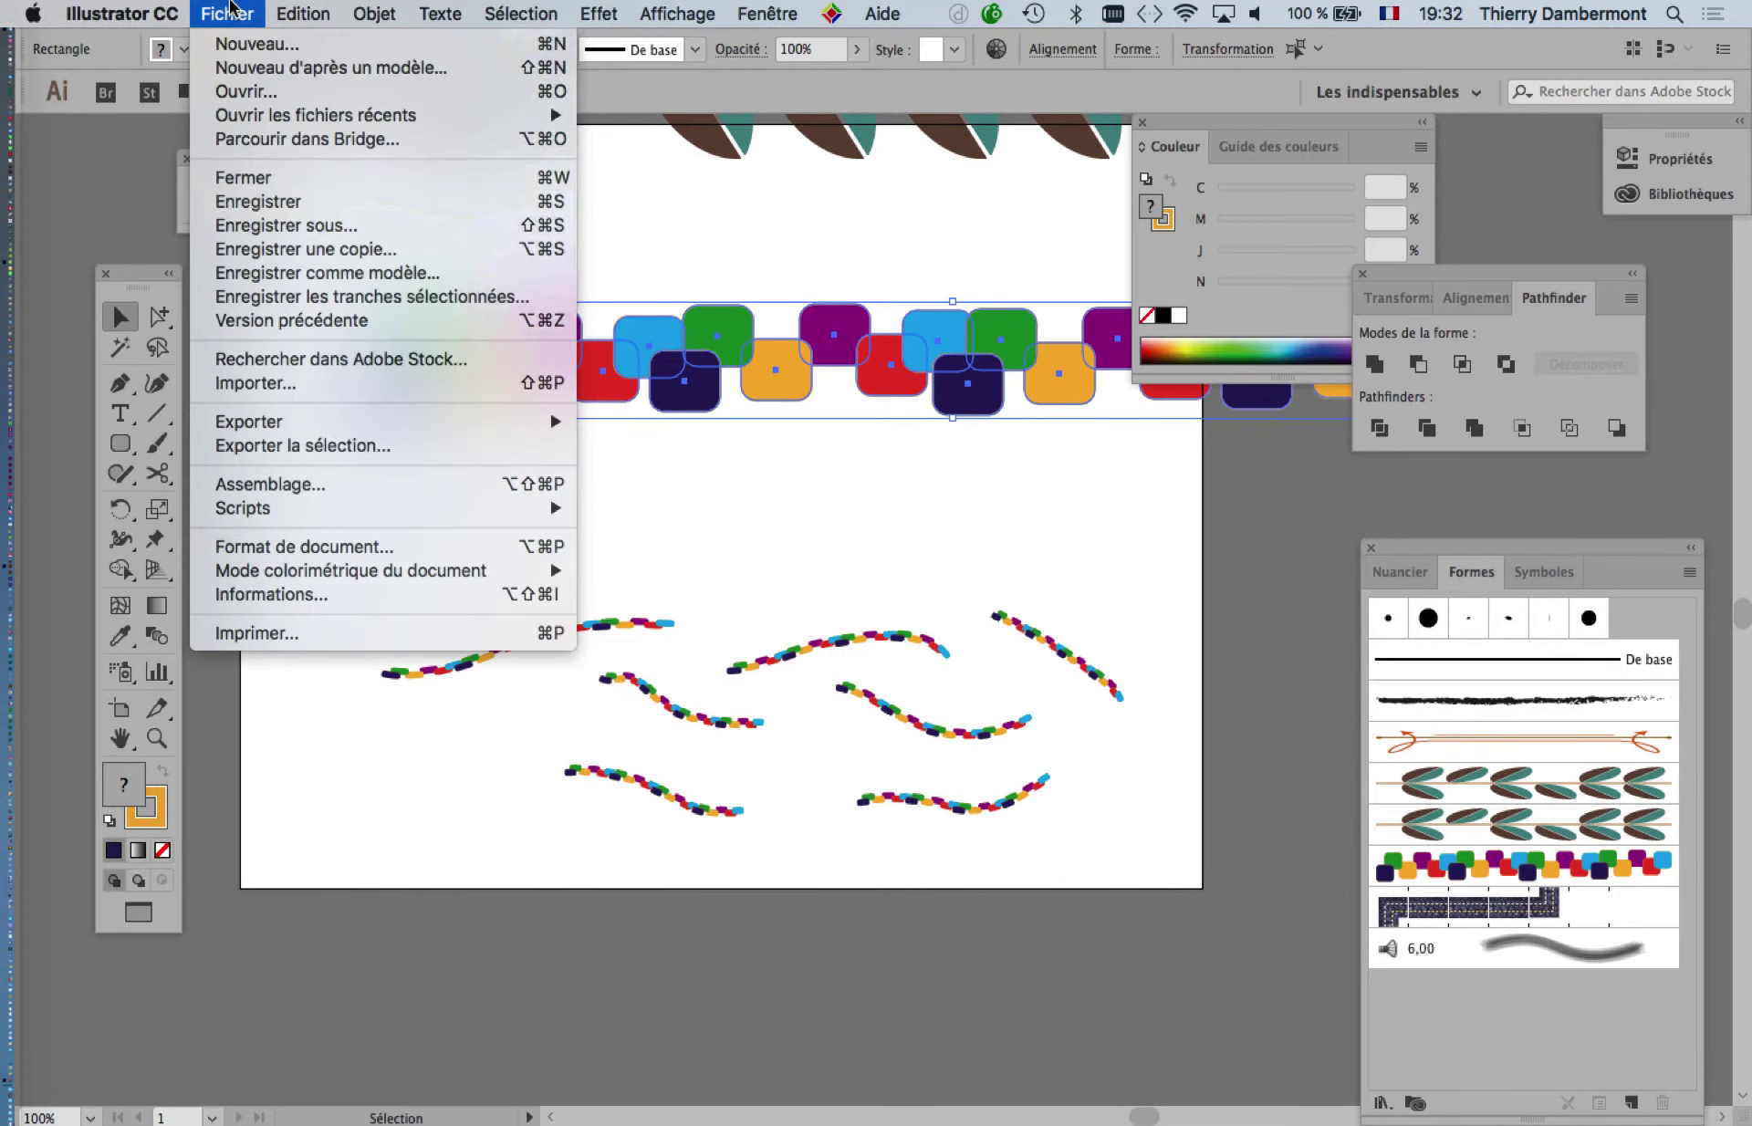
pyautogui.click(321, 224)
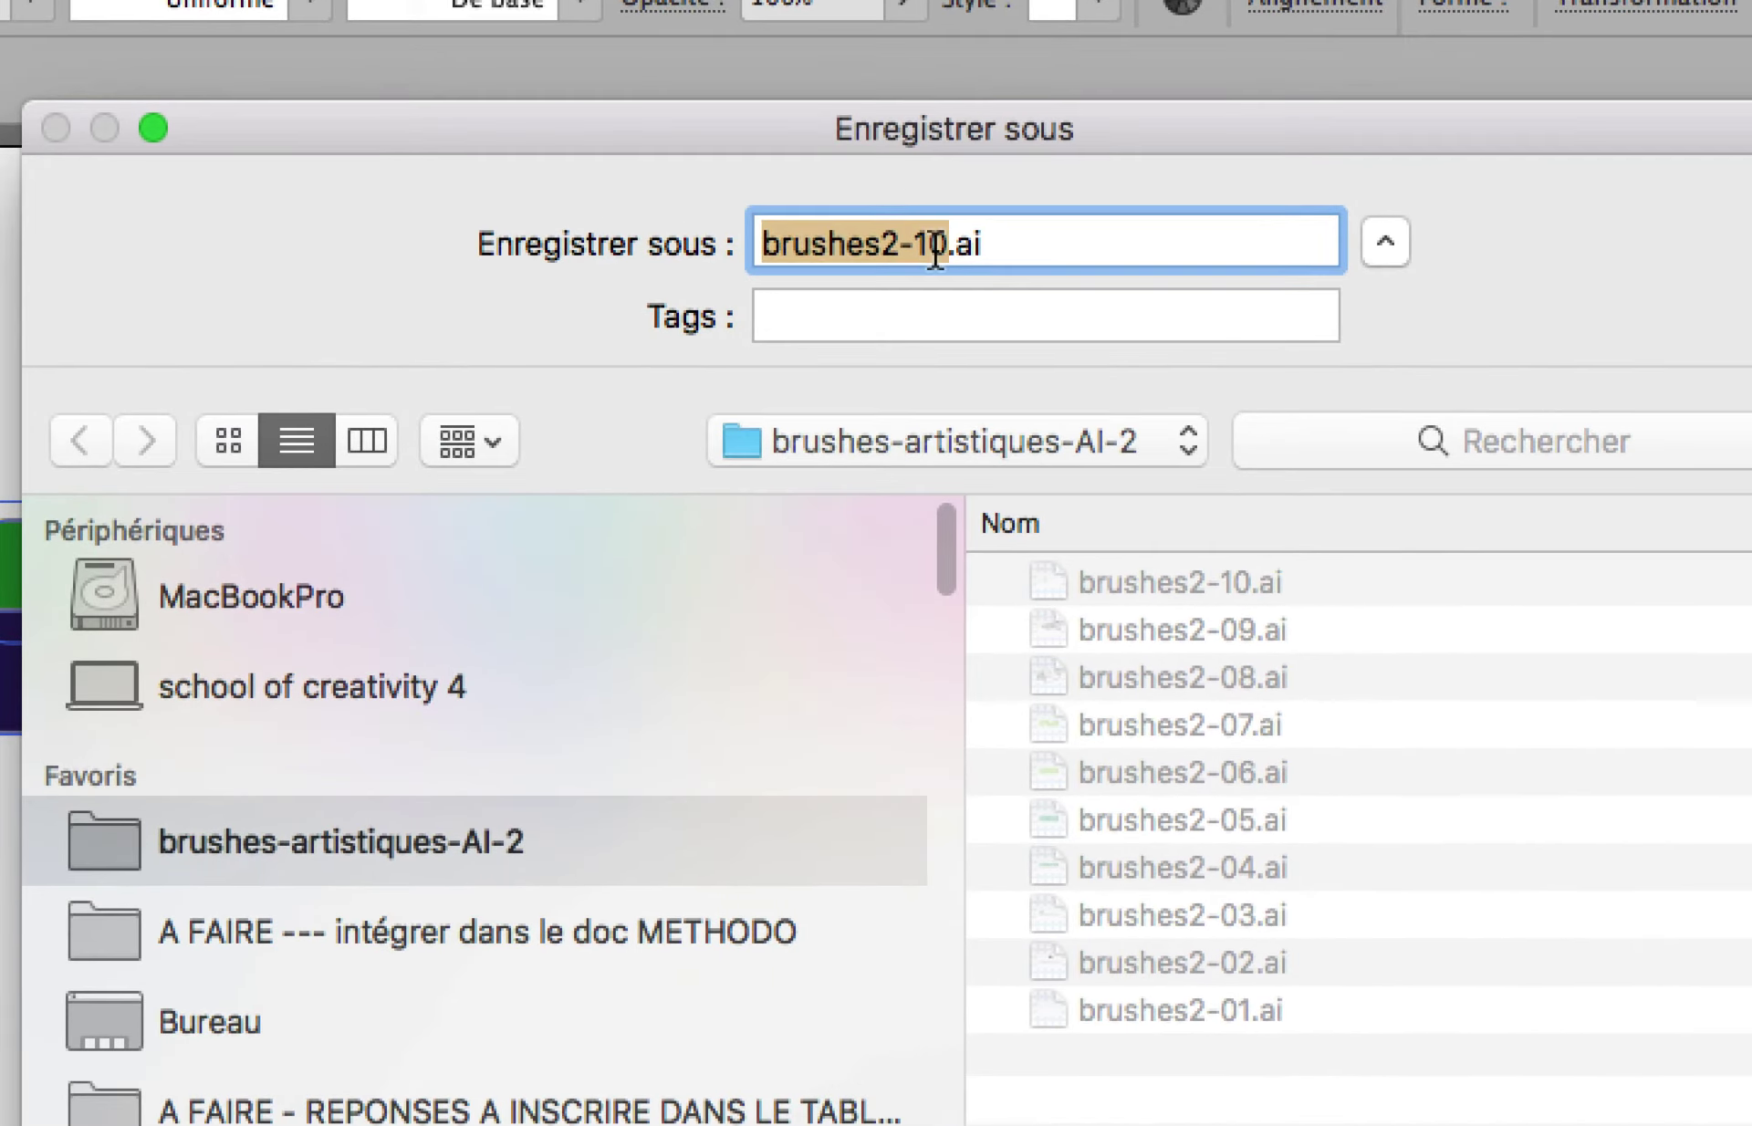
pyautogui.click(965, 296)
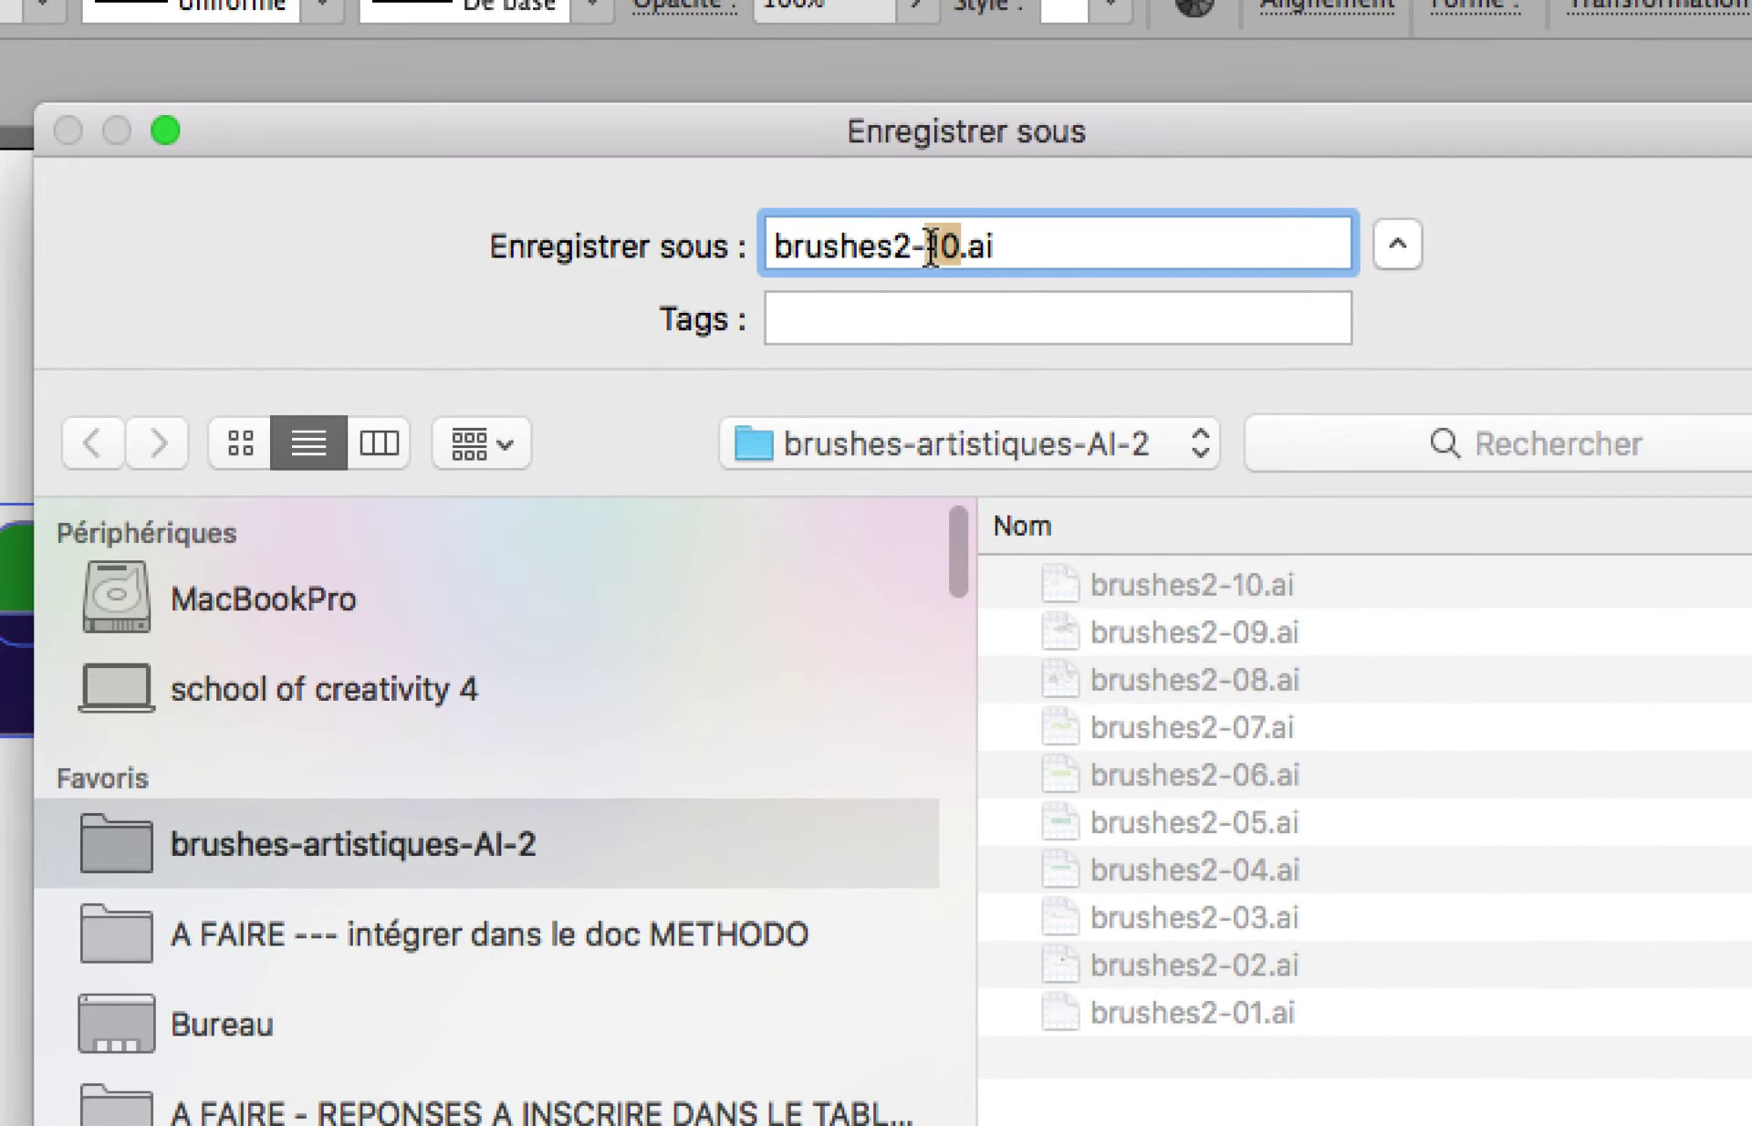